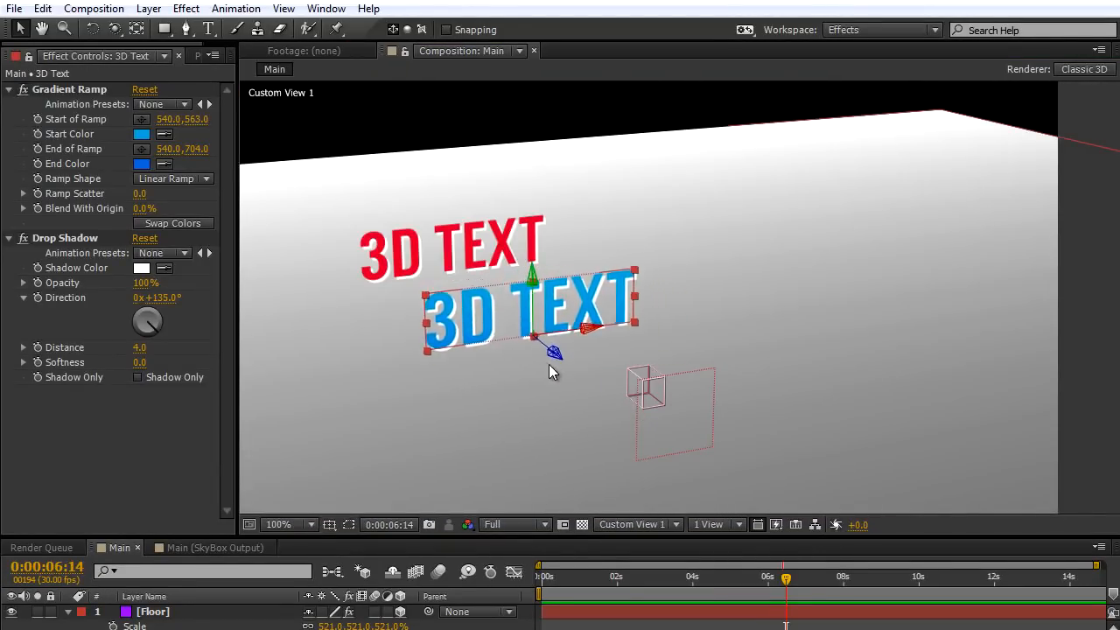
Step: Examine the sample 3D text and city scenes by adjusting the text and camera controller positions and previewing other moments of the animation
key(c)
drag(551, 356, 577, 395)
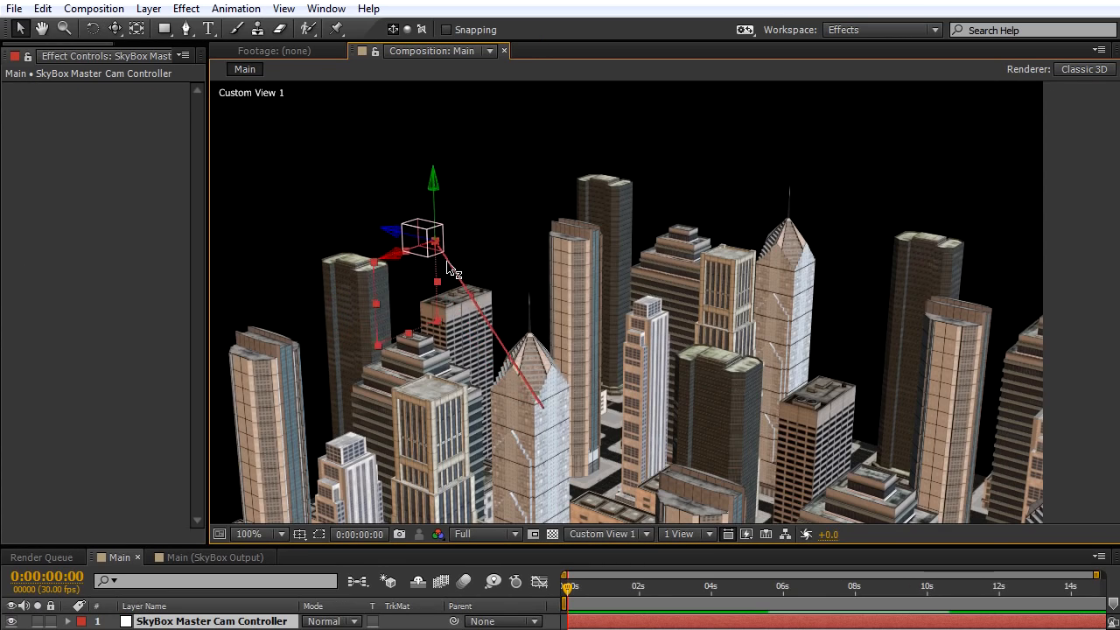
drag(438, 254, 400, 301)
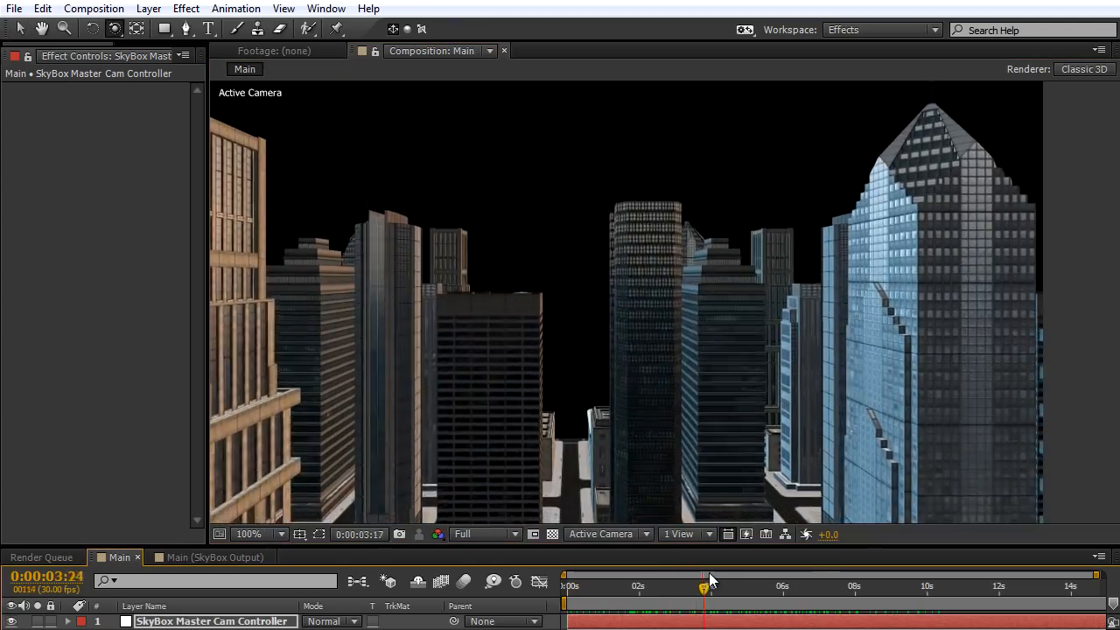
drag(711, 577, 800, 567)
drag(700, 419, 565, 506)
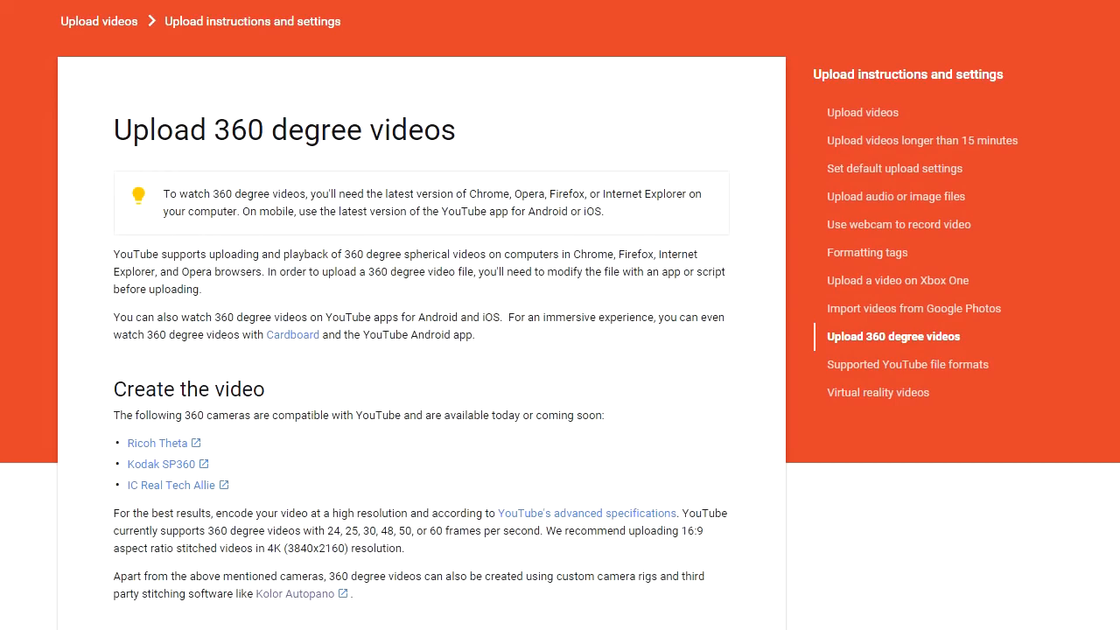
Step: Read through the YouTube help page on uploading 360 degree videos and the Google Cardboard page
scroll(560, 315, down, 2)
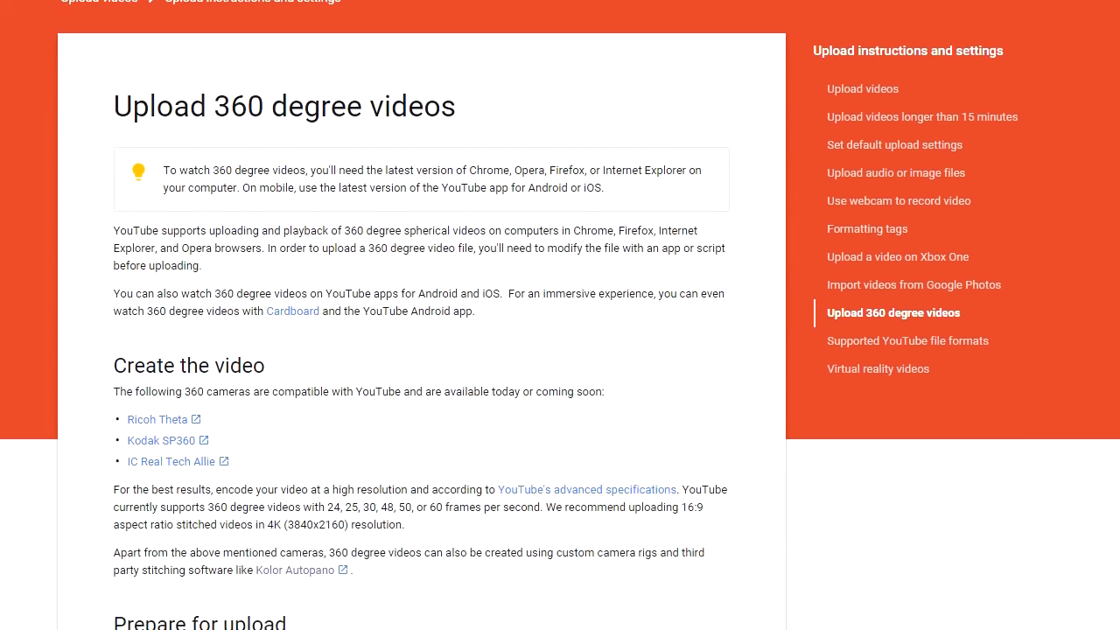
scroll(560, 315, down, 1)
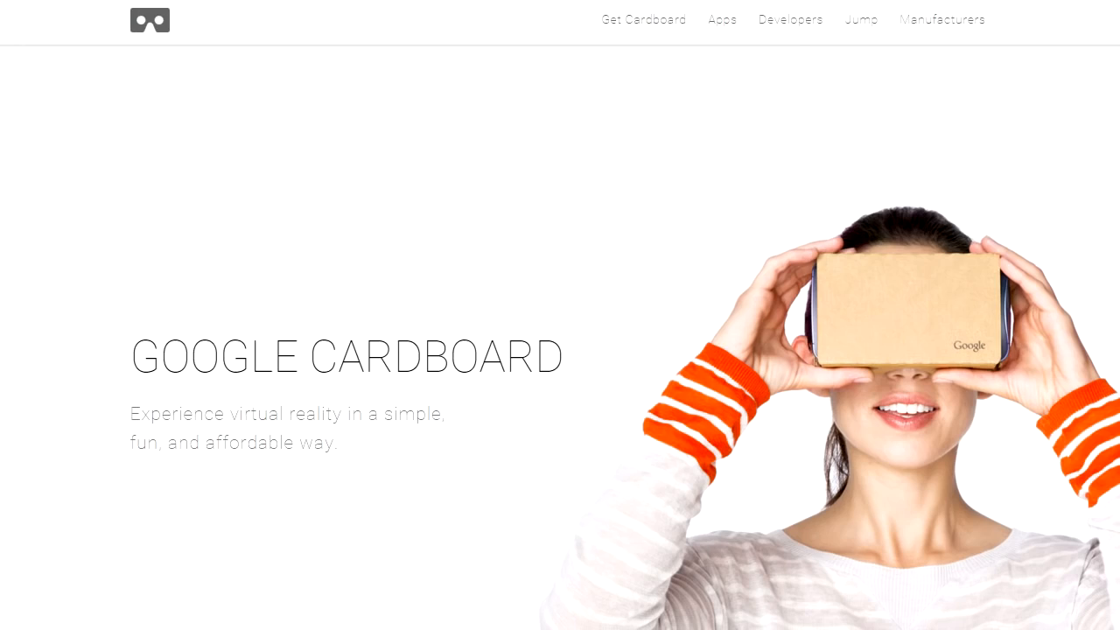
scroll(560, 315, down, 1)
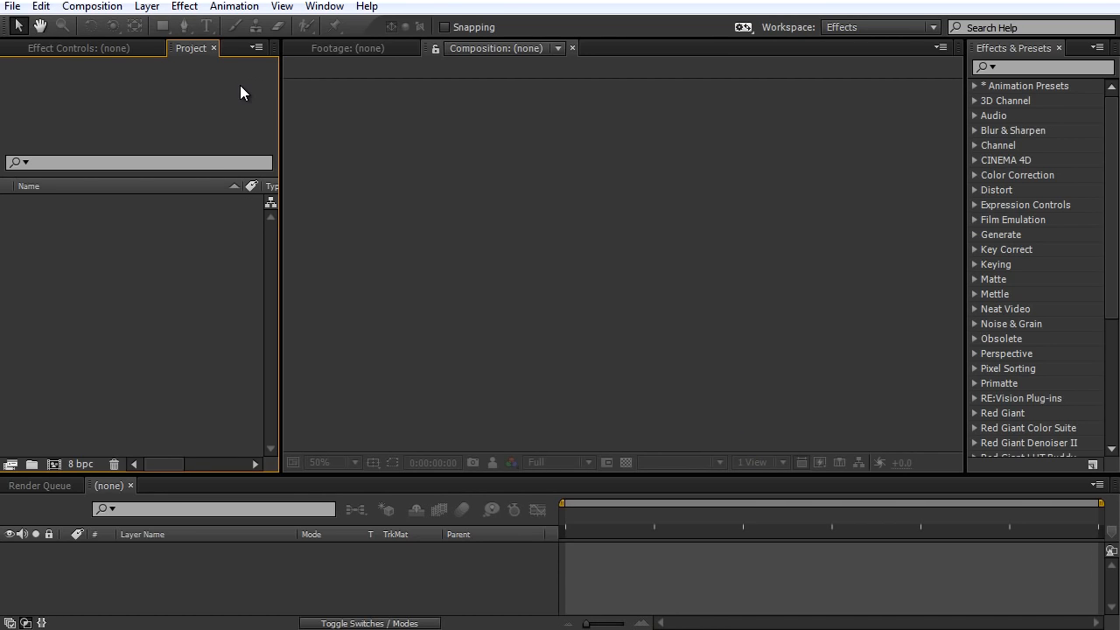
Step: Create a composition named Main at 1080 x 1080 px, 30 frames per second and 15 seconds long
click(55, 463)
drag(512, 95, 479, 75)
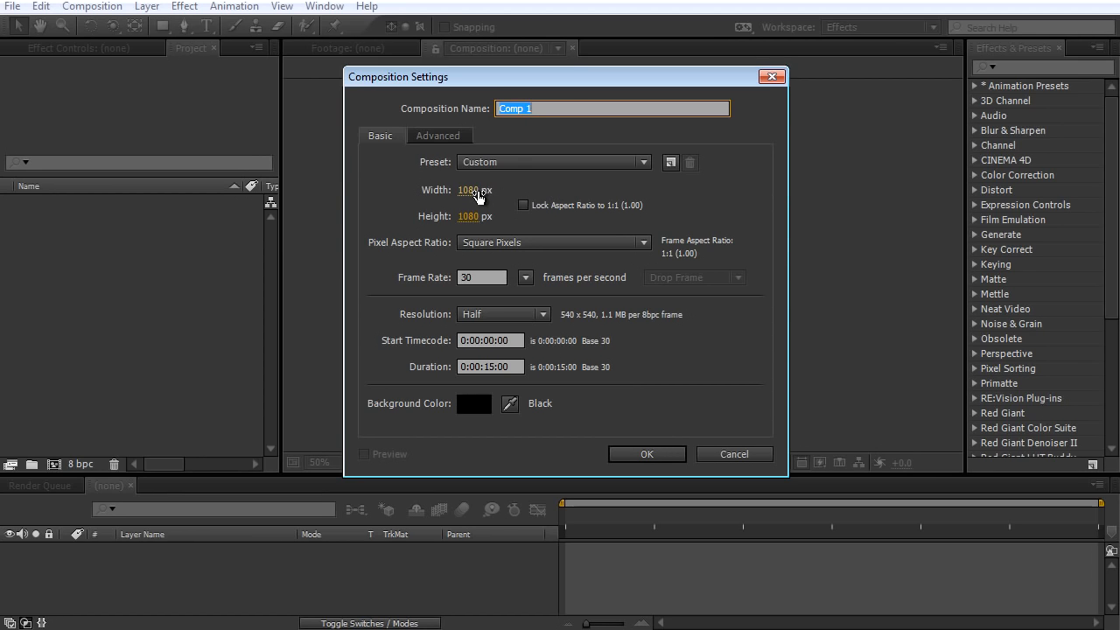
click(478, 194)
click(467, 217)
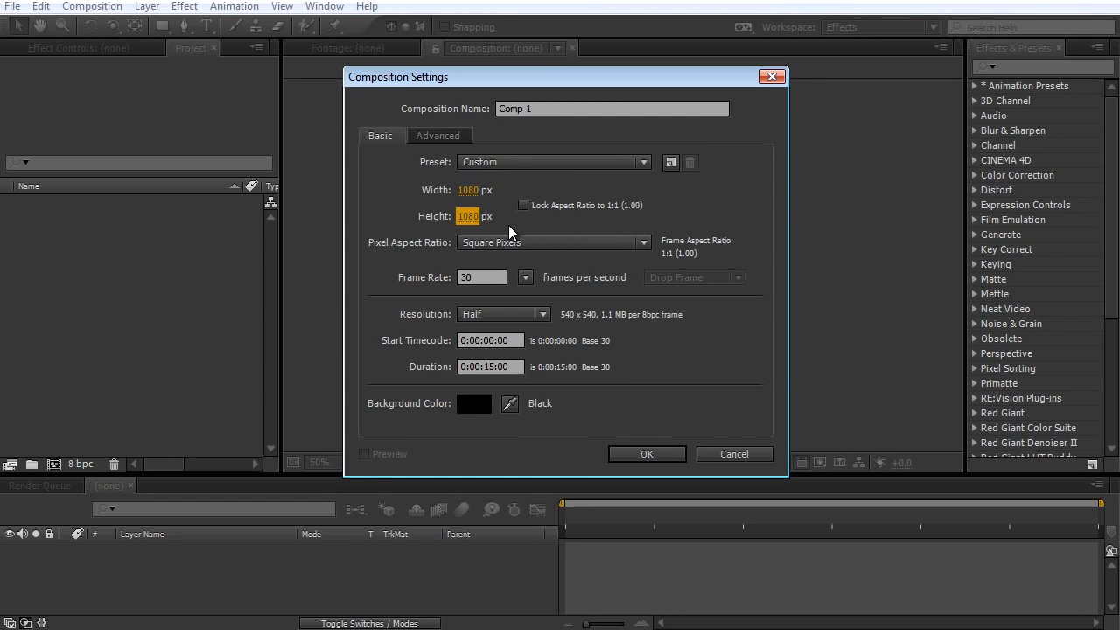
click(505, 277)
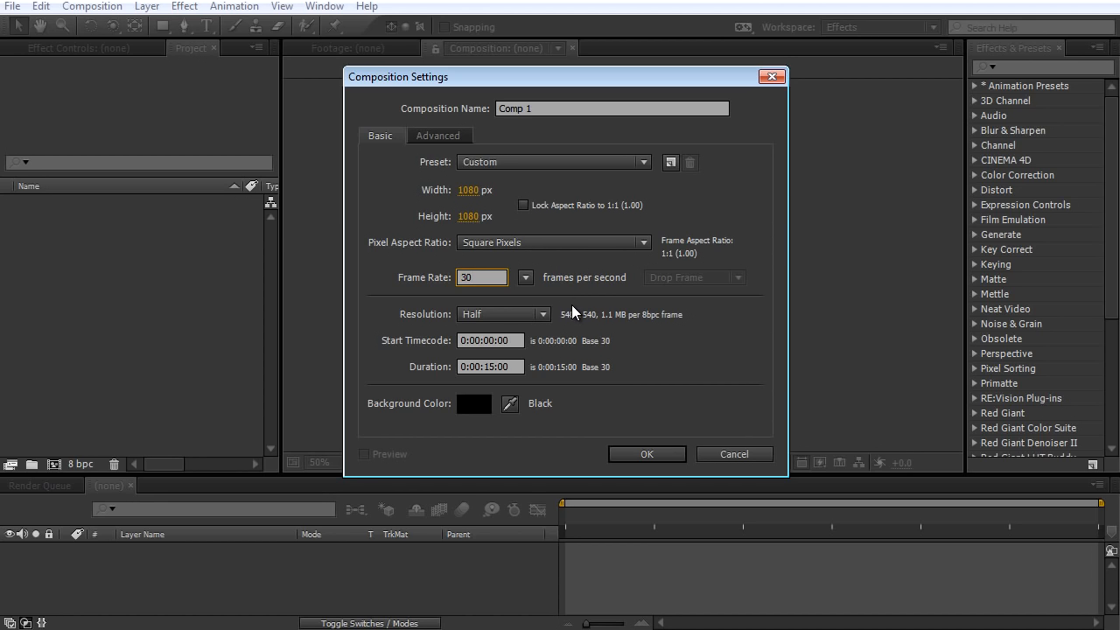
click(553, 110)
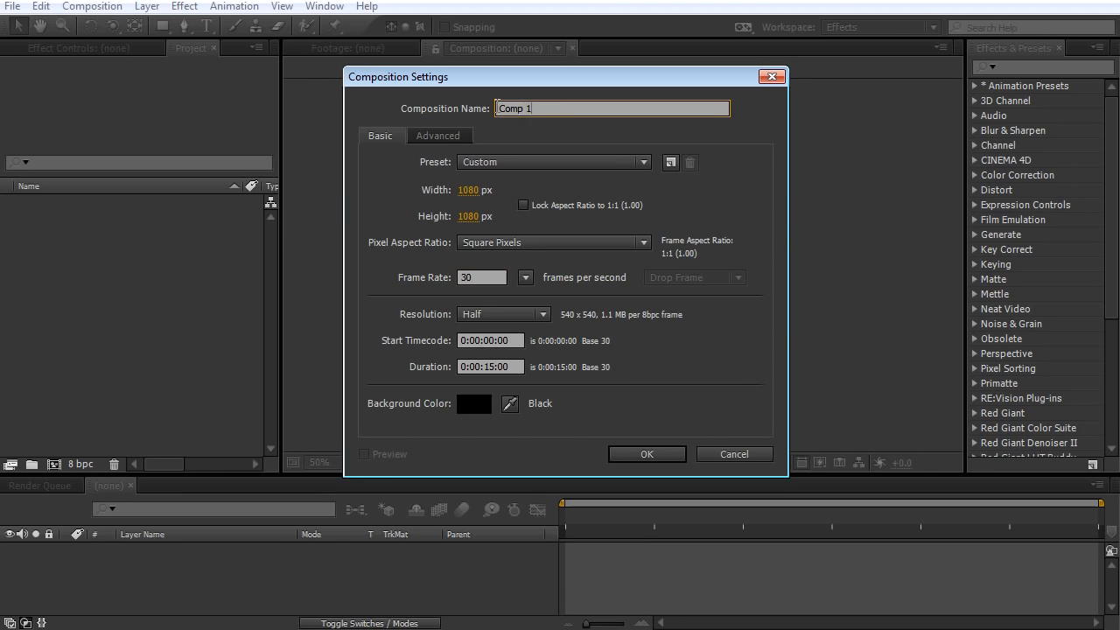
drag(498, 106, 470, 113)
text(Mai)
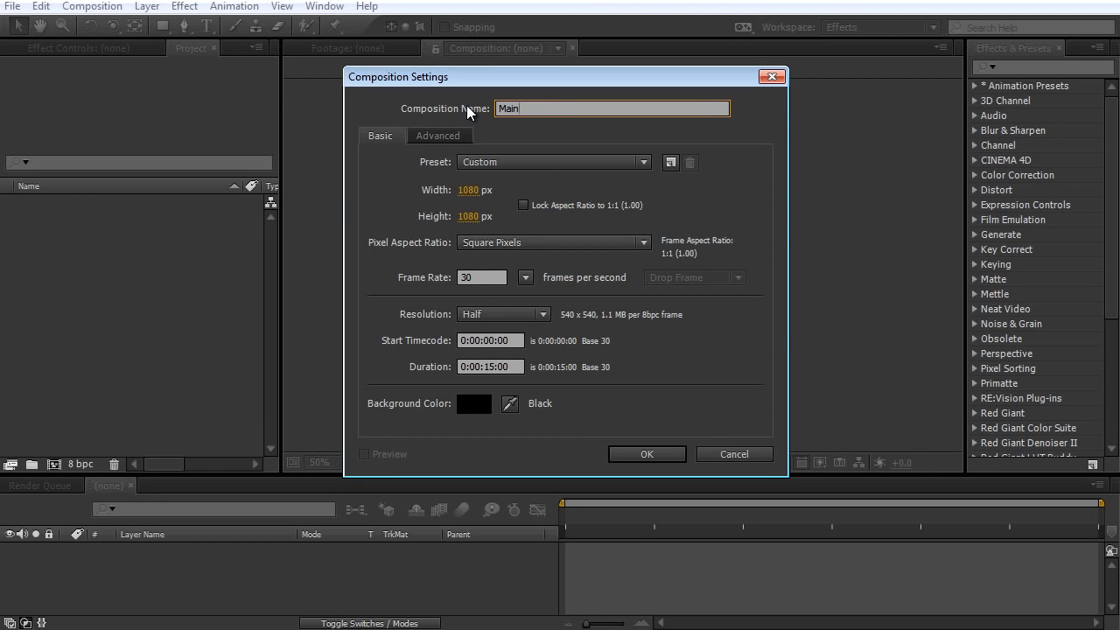
text(n)
click(664, 451)
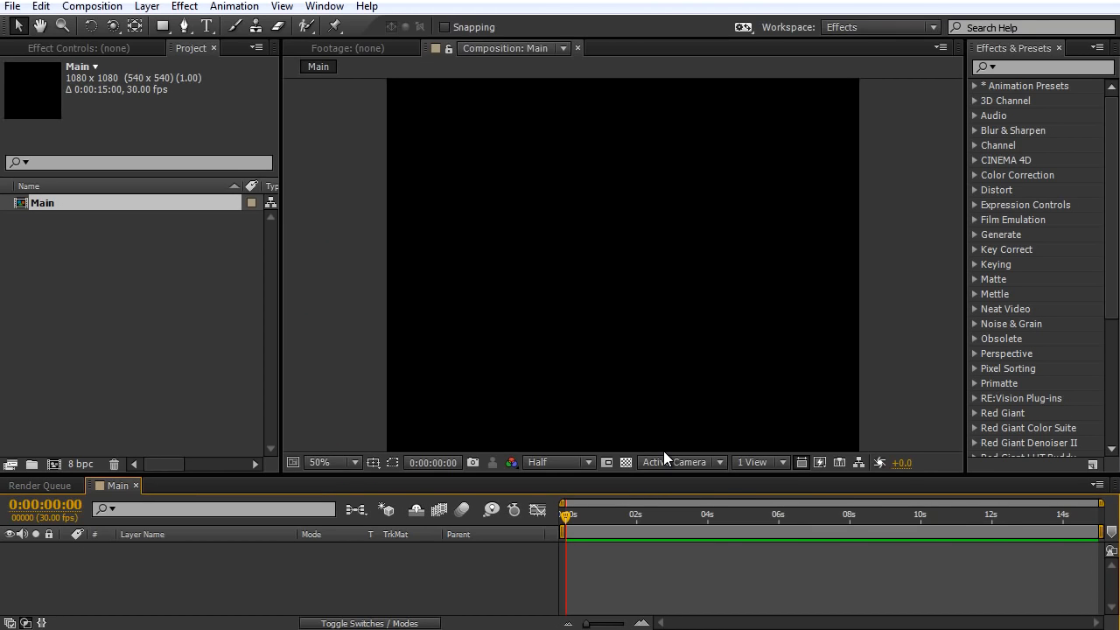
Step: Add a composition-sized 1080 x 1080 px solid named E3D to the Main composition
key(comma)
key(comma)
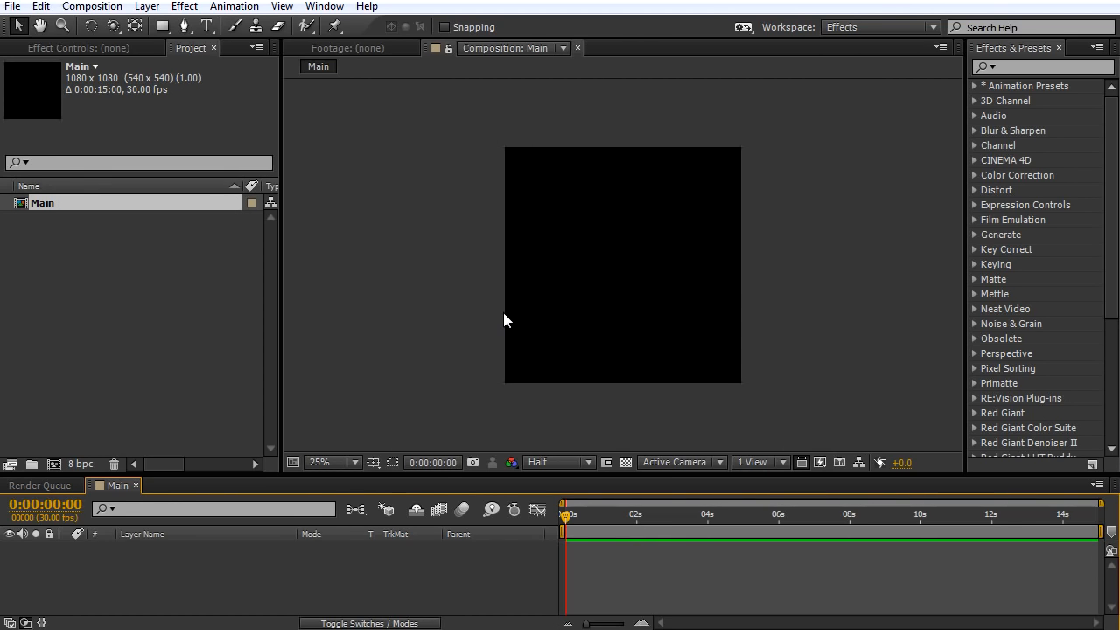
right_click(424, 176)
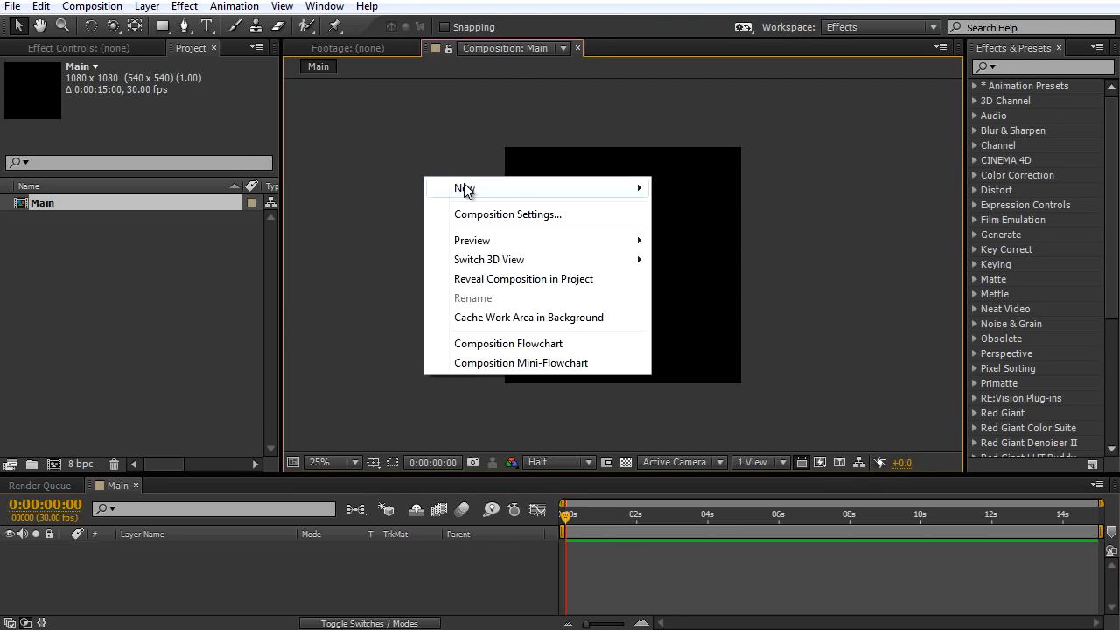
mouse_move(508, 186)
click(680, 233)
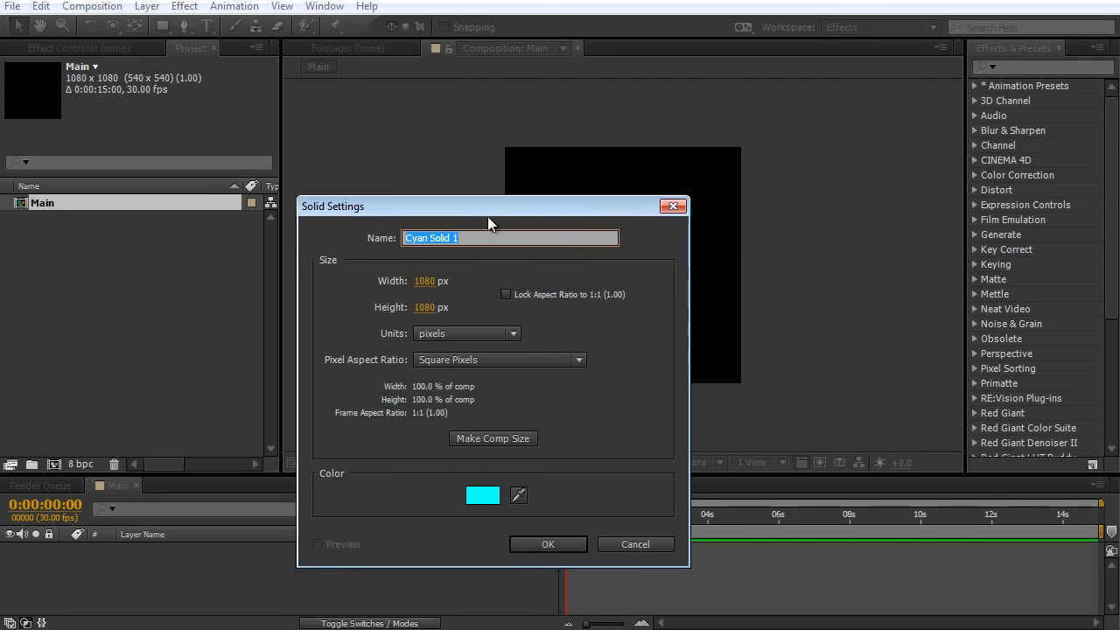
drag(484, 206, 545, 181)
text(E3D)
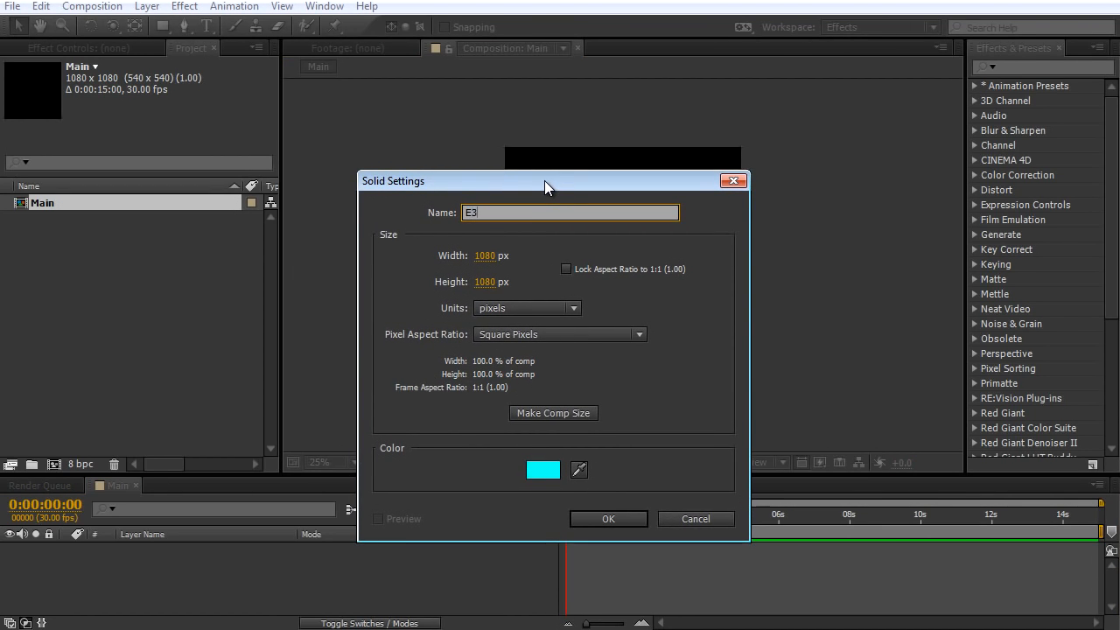
click(610, 519)
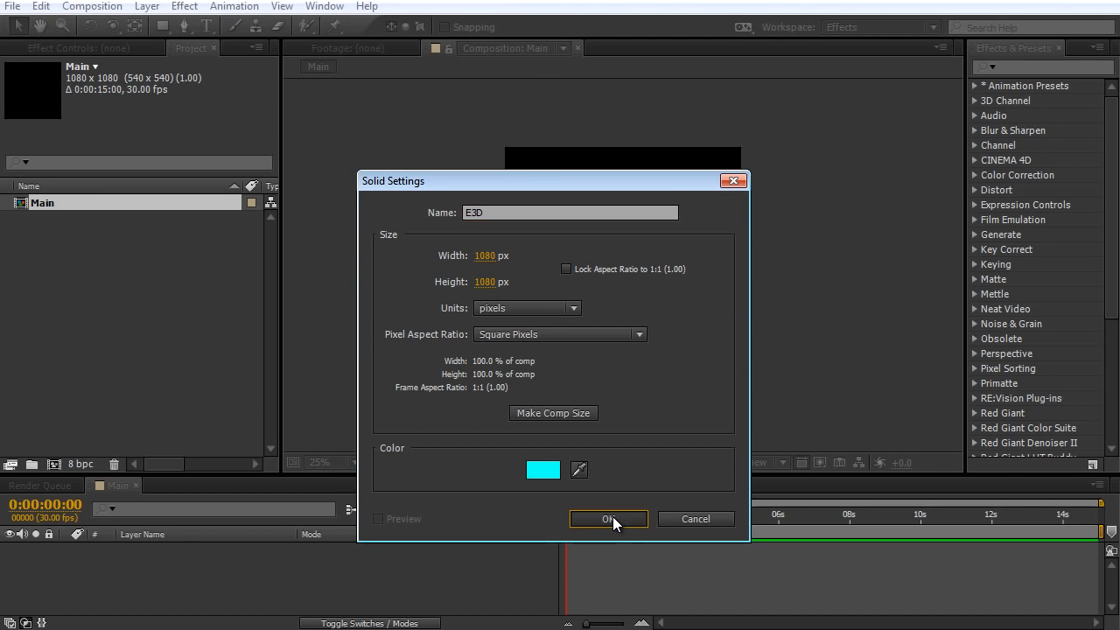
Step: Find the Video Copilot Element effect and apply it to the E3D solid
click(1023, 69)
text(Elemen)
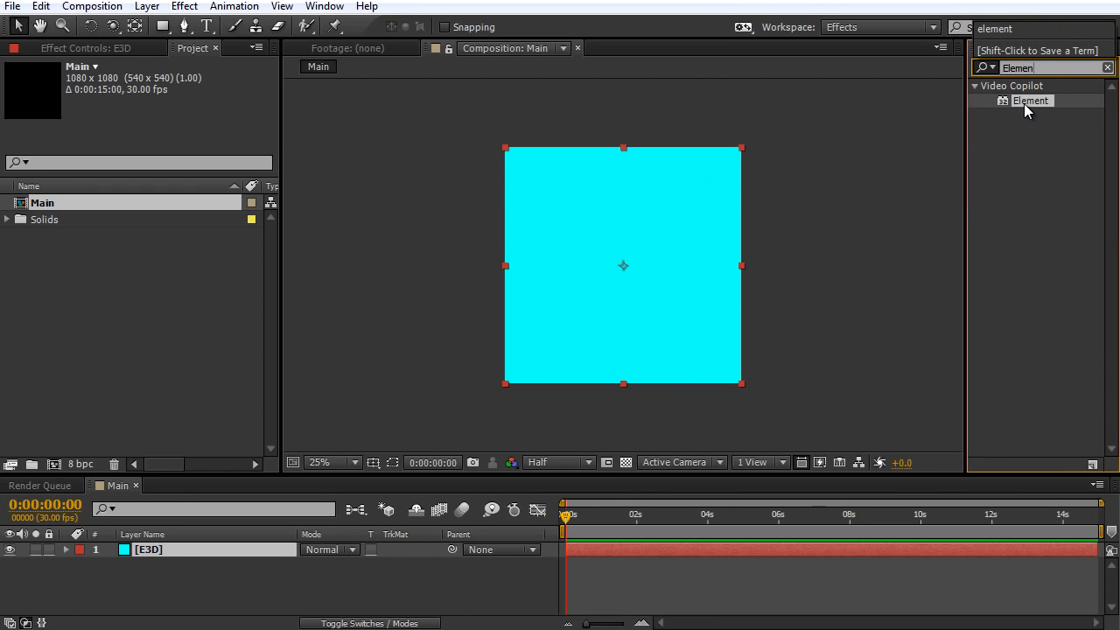
drag(1026, 109, 612, 258)
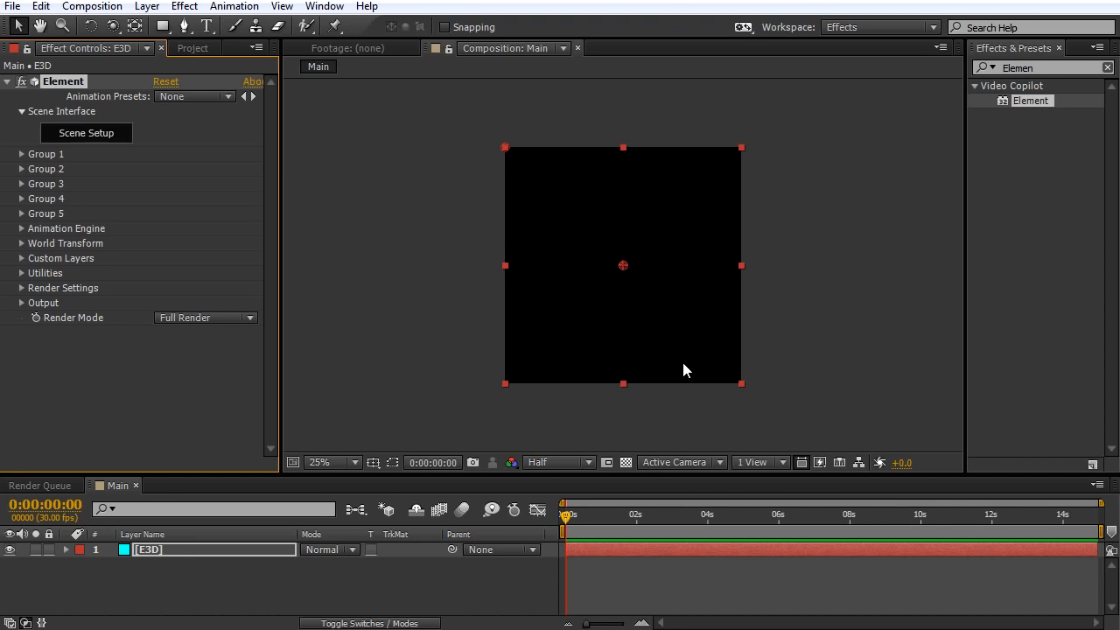
Step: Close the Effects & Presets panel and open the Scene Setup of the Element effect
click(1108, 68)
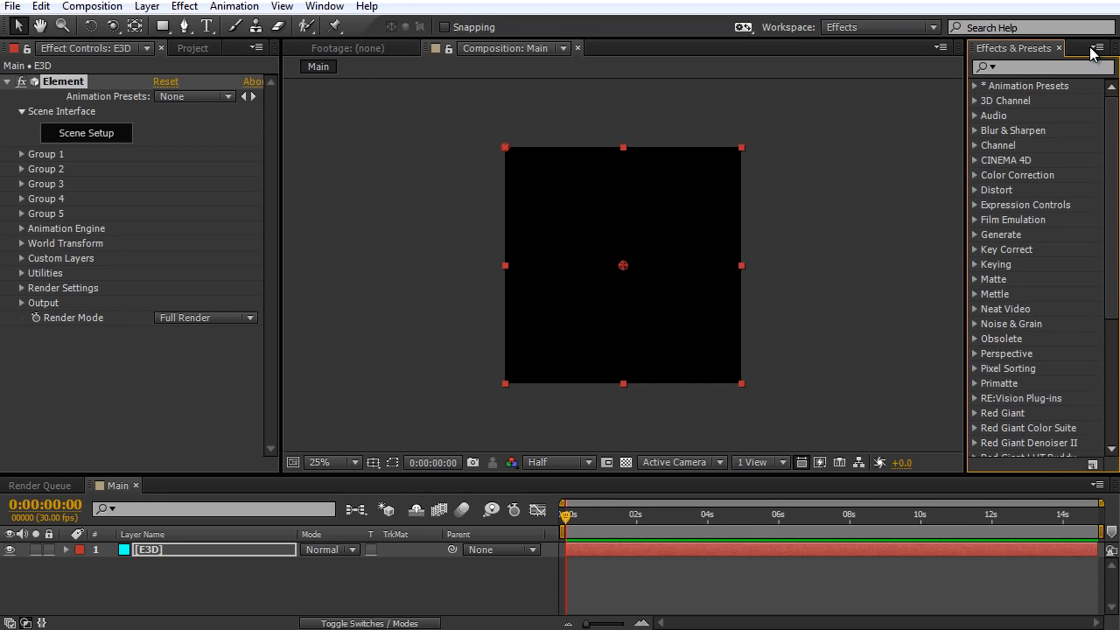
click(1059, 48)
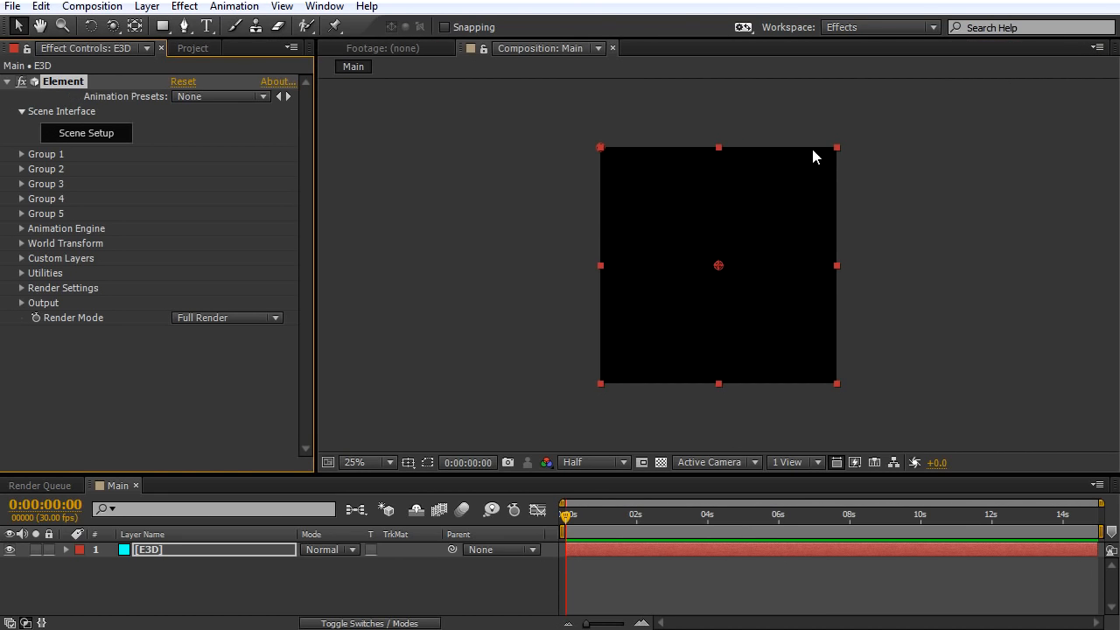
scroll(561, 328, up, 1)
scroll(561, 328, down, 1)
drag(561, 328, 545, 333)
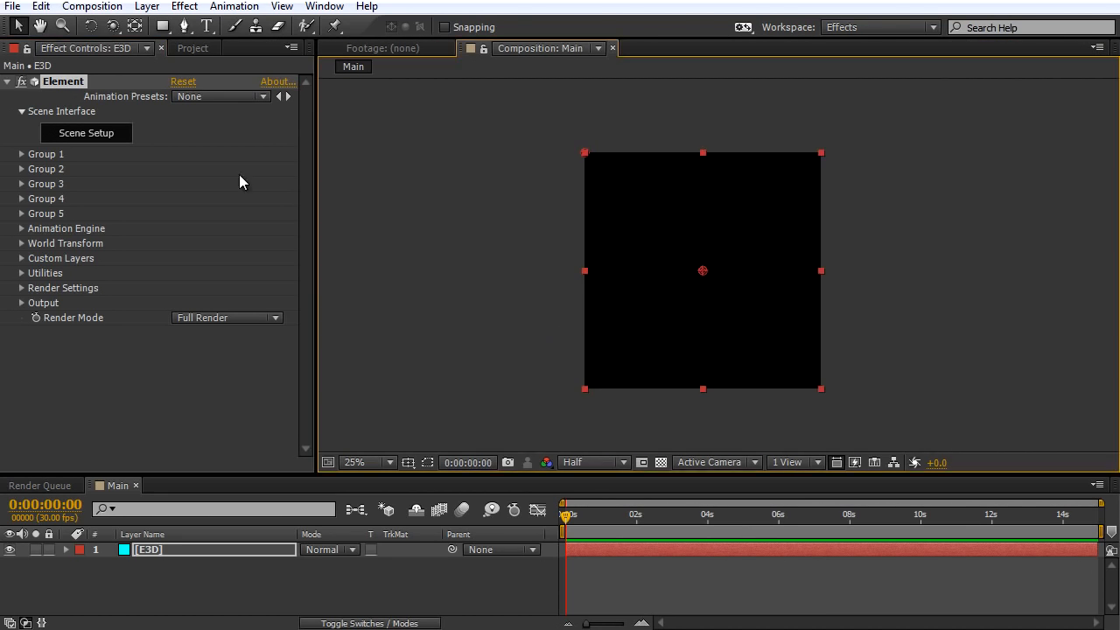
click(112, 137)
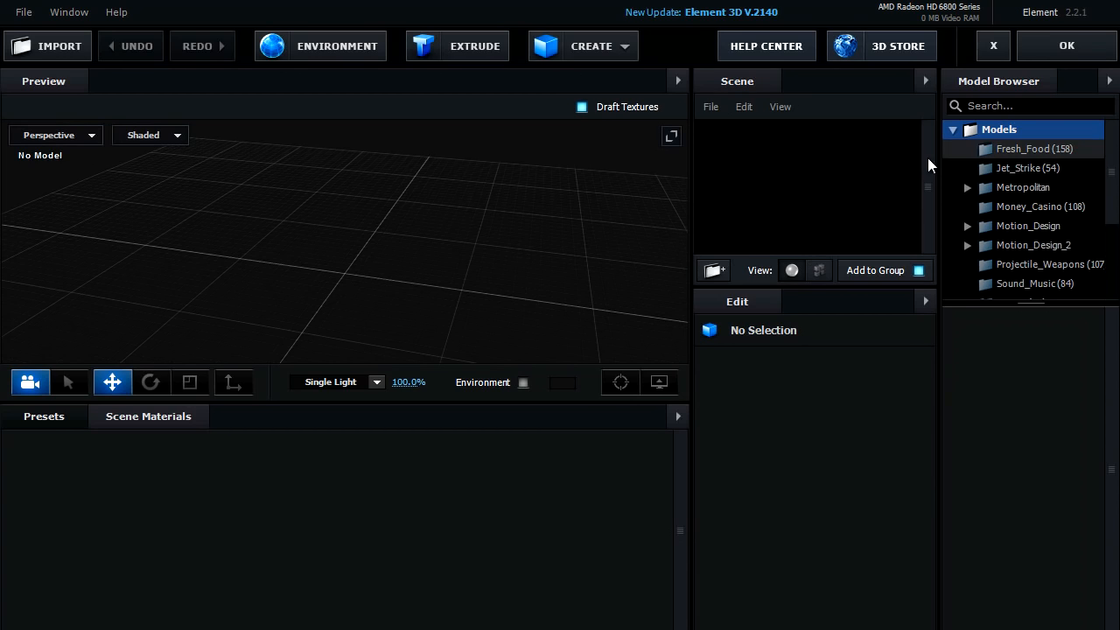
Step: Create a box model in the scene and stretch it vertically to about 273% scale
click(630, 48)
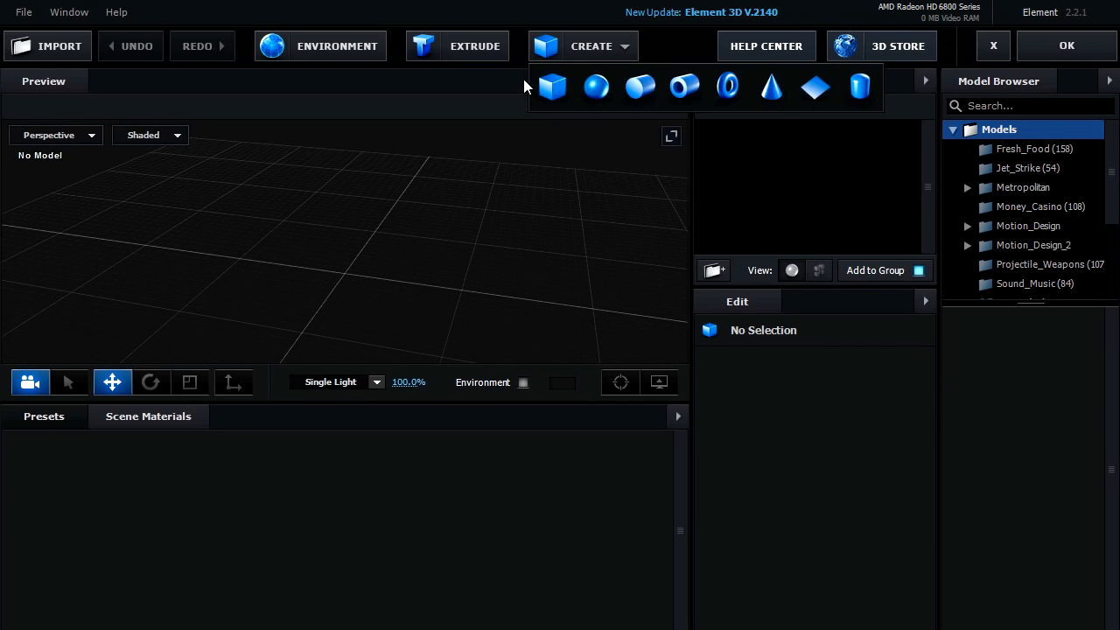
click(547, 86)
drag(497, 227, 475, 245)
scroll(477, 244, down, 5)
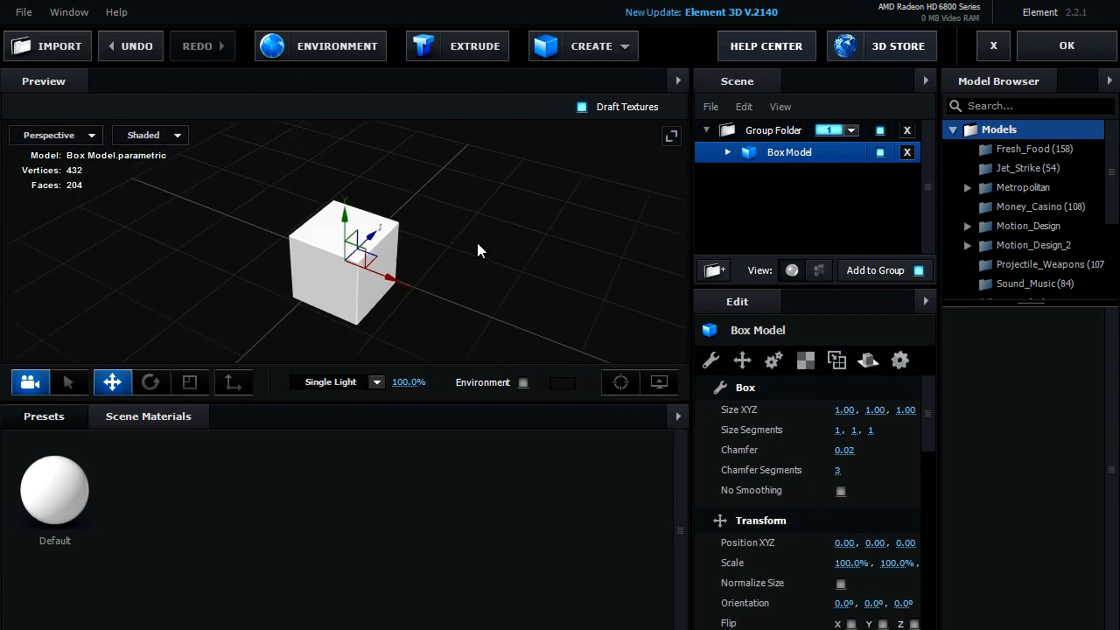
click(196, 382)
drag(345, 206, 420, 217)
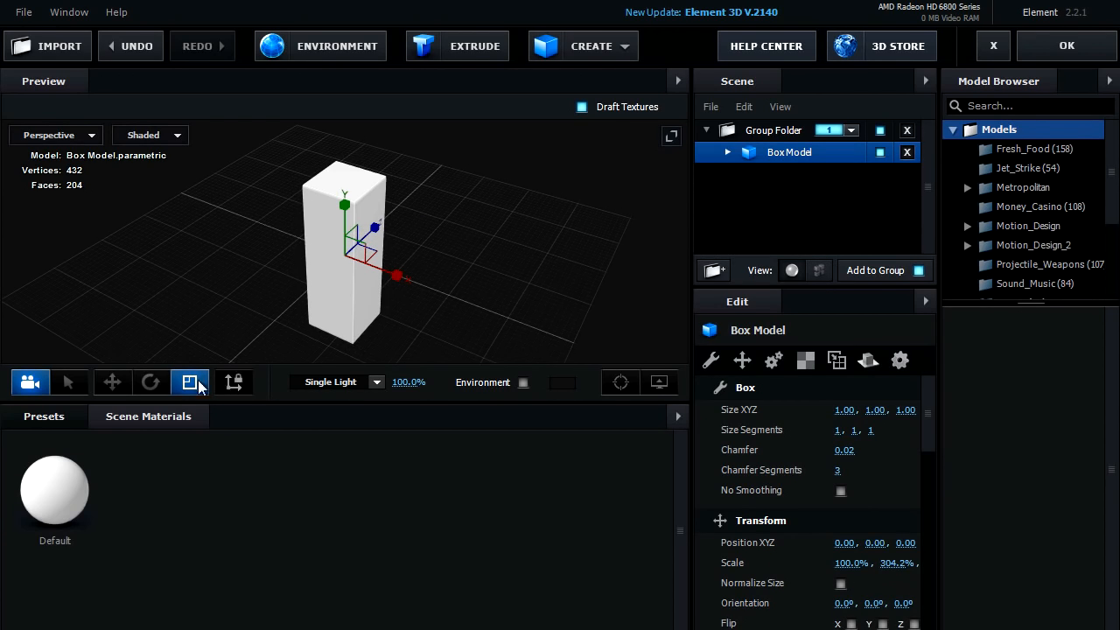
drag(345, 208, 347, 223)
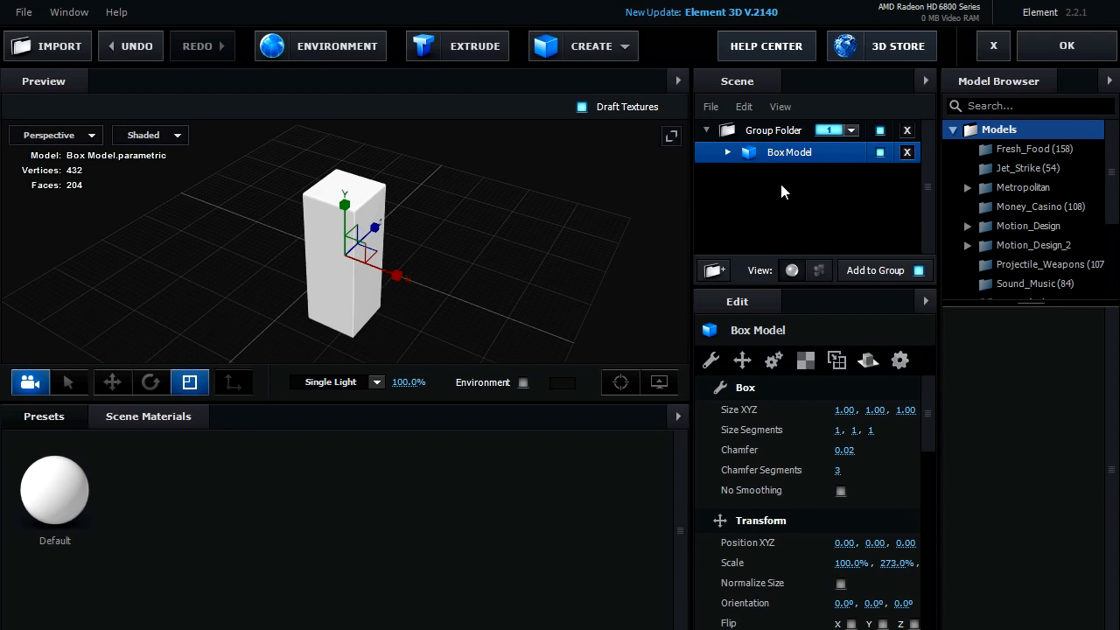
Step: Delete the group folder containing the box model from the scene
click(774, 131)
key(Delete)
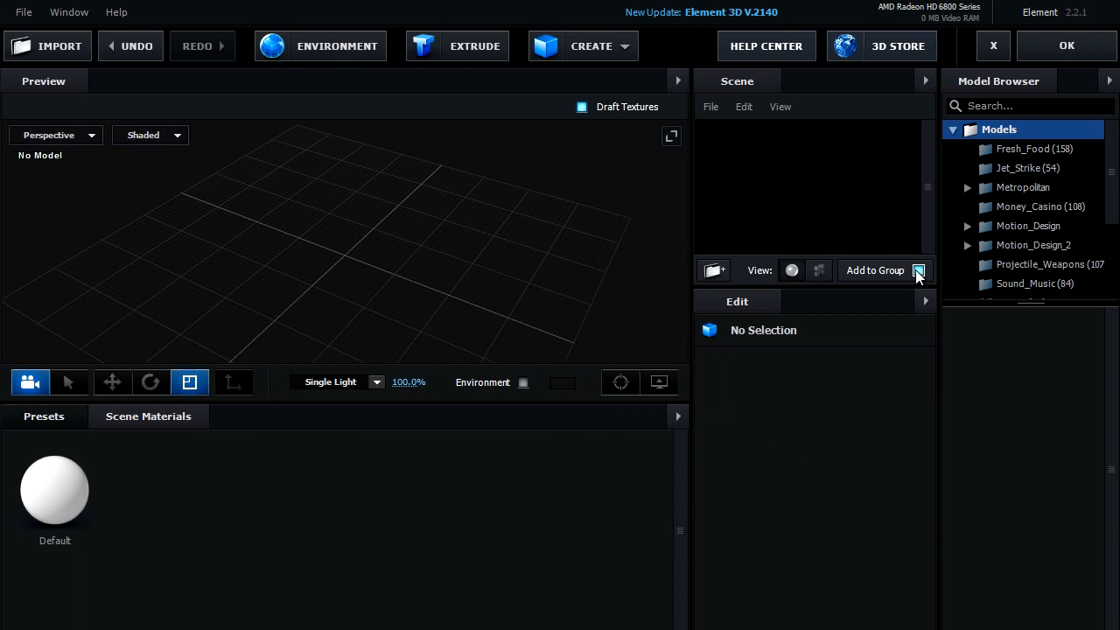
Step: Turn off Add to Group and add the street_layout_04 model from the Metropolitan_No_An... subfolder to the scene
click(918, 270)
scroll(1113, 184, down, 1)
double_click(1013, 162)
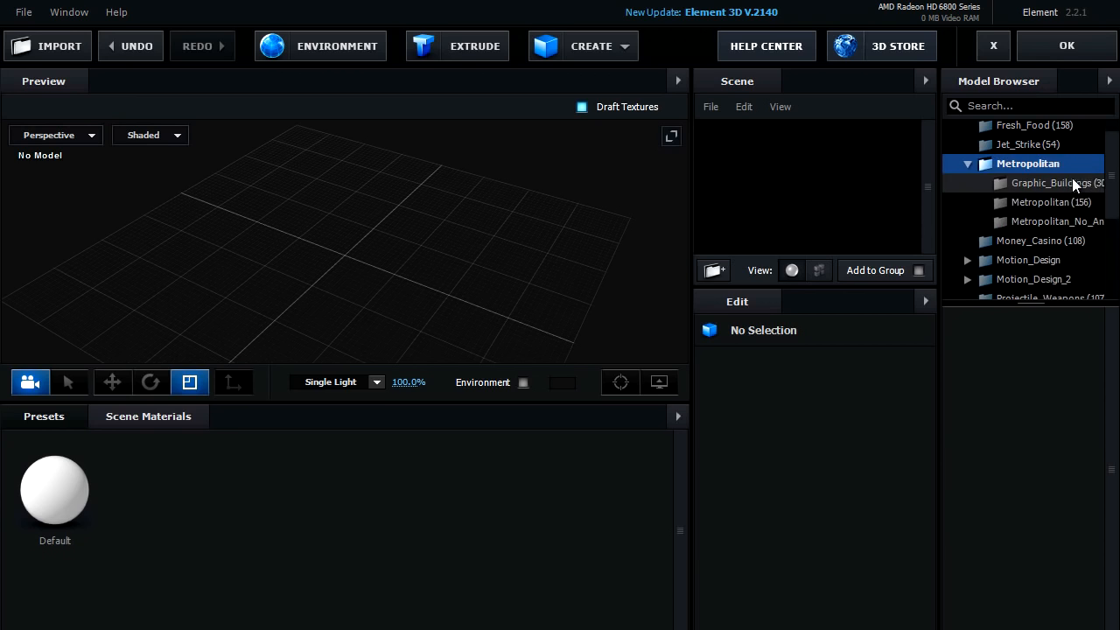
click(1078, 221)
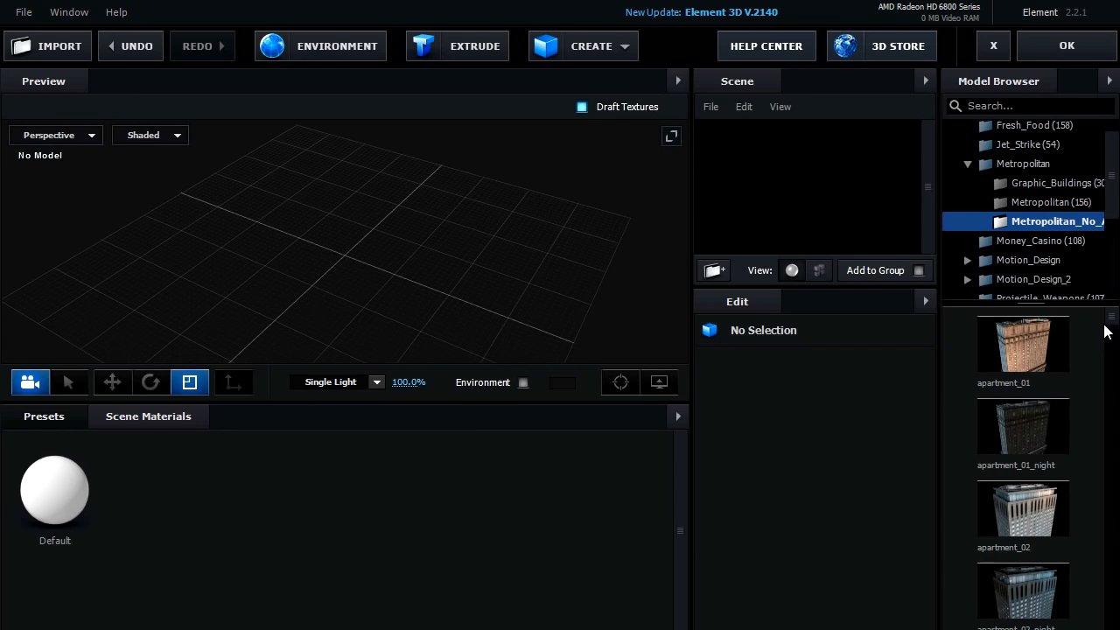
drag(1112, 322, 1114, 566)
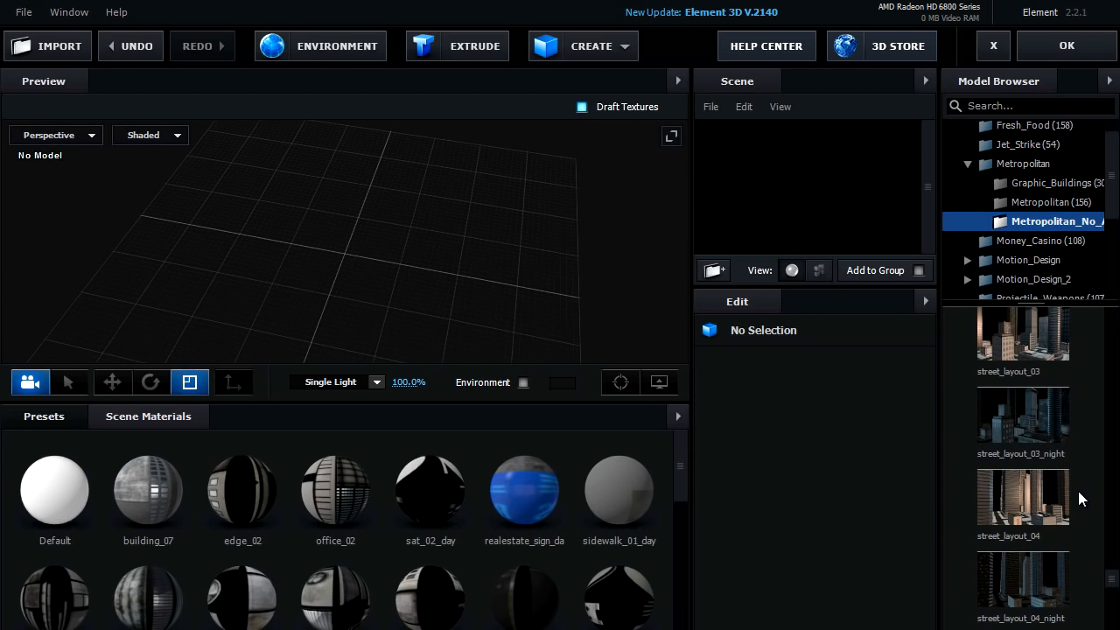
click(1045, 503)
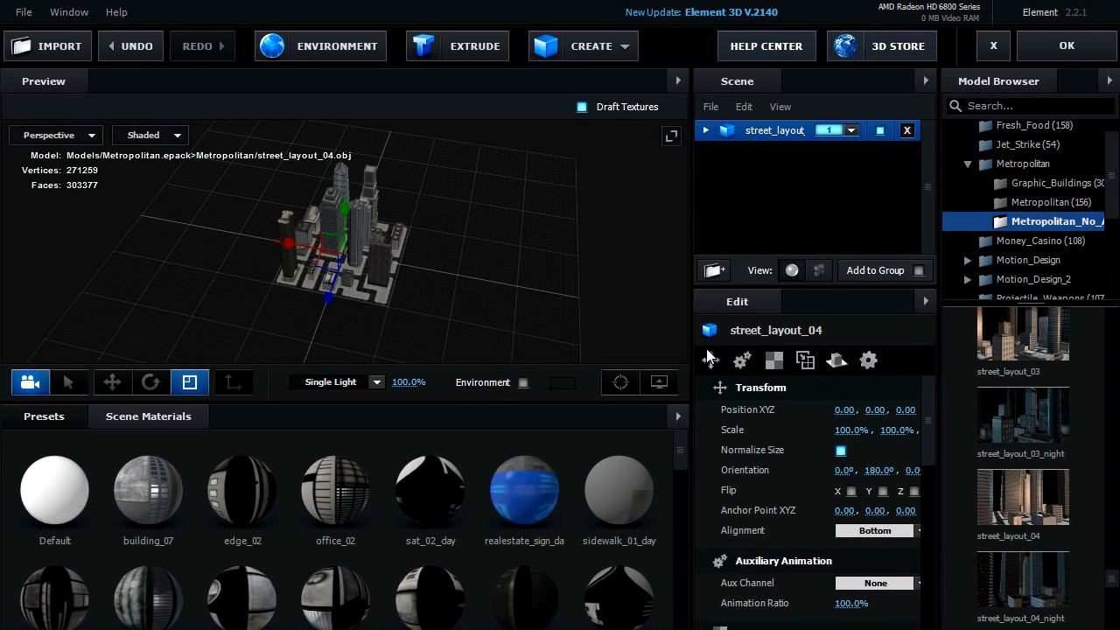
drag(539, 272, 658, 244)
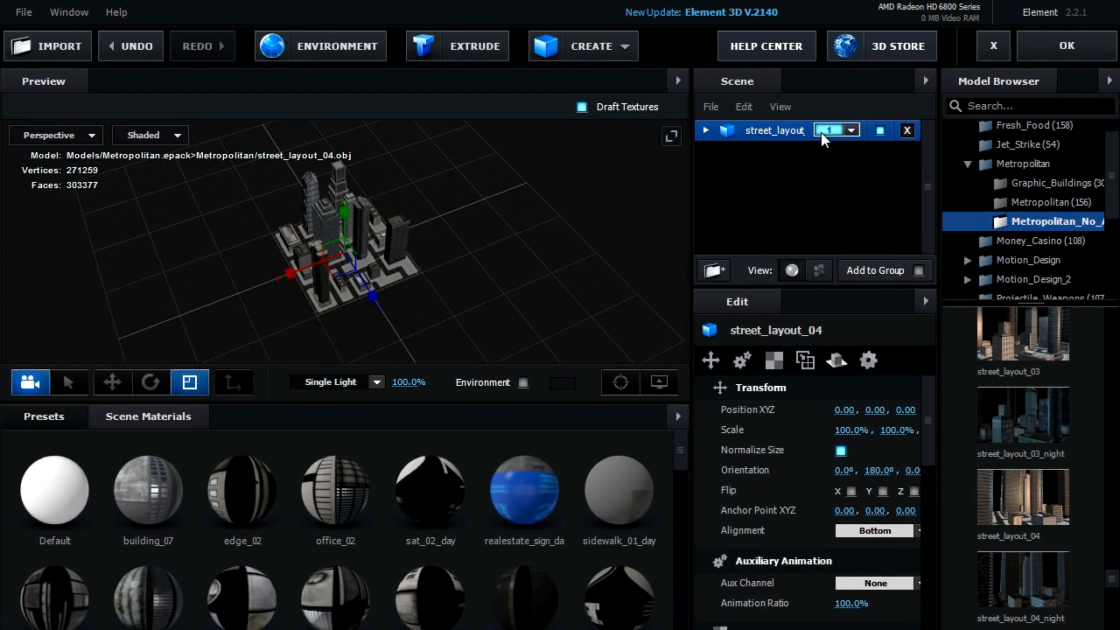
drag(546, 268, 539, 243)
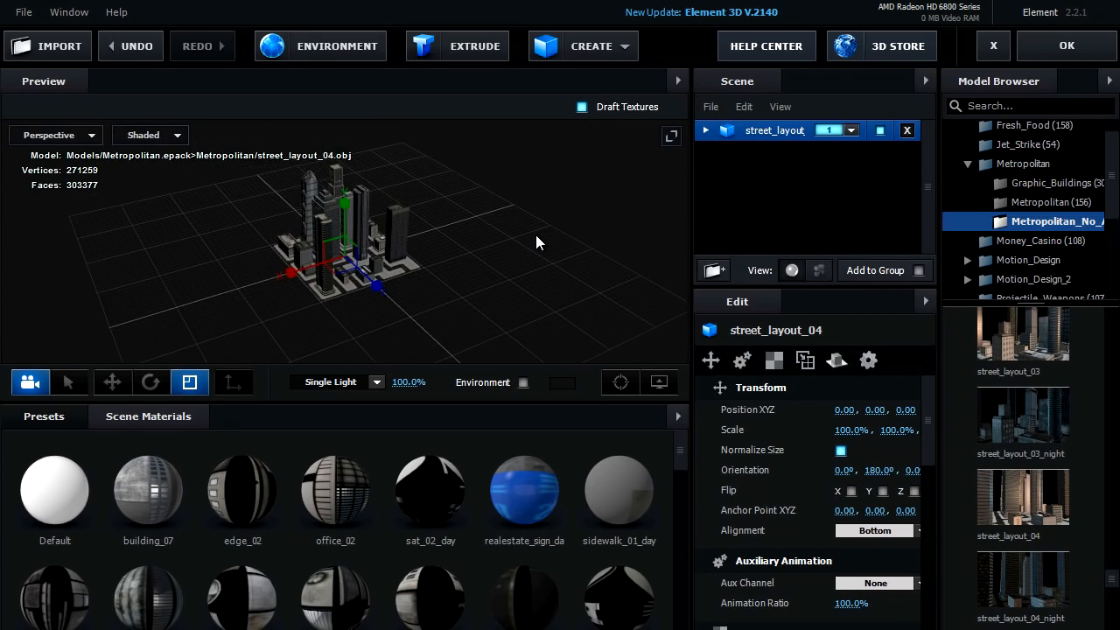
Step: Browse the Metropolitan_Skies environment presets, orbit around the city model, and accept the scene setup
click(62, 421)
click(54, 464)
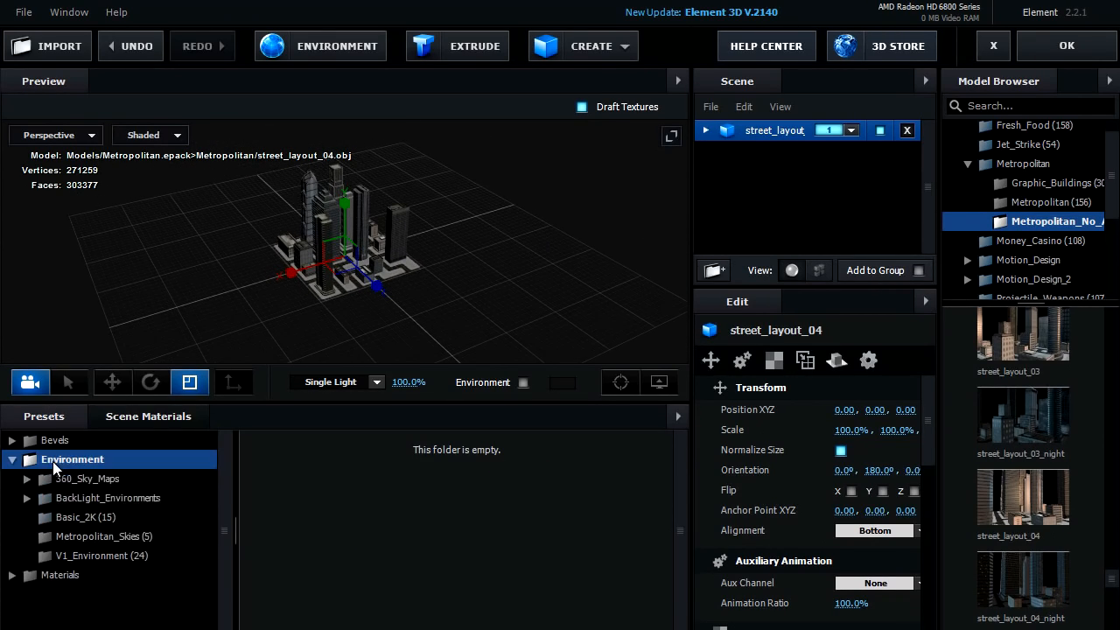
click(140, 536)
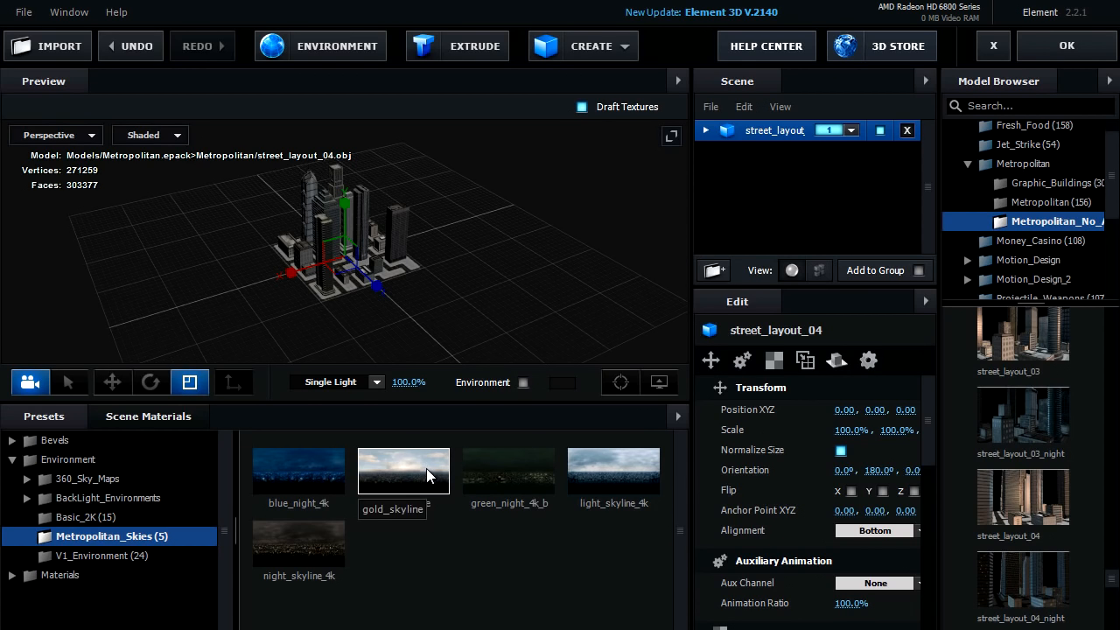
drag(488, 333, 475, 315)
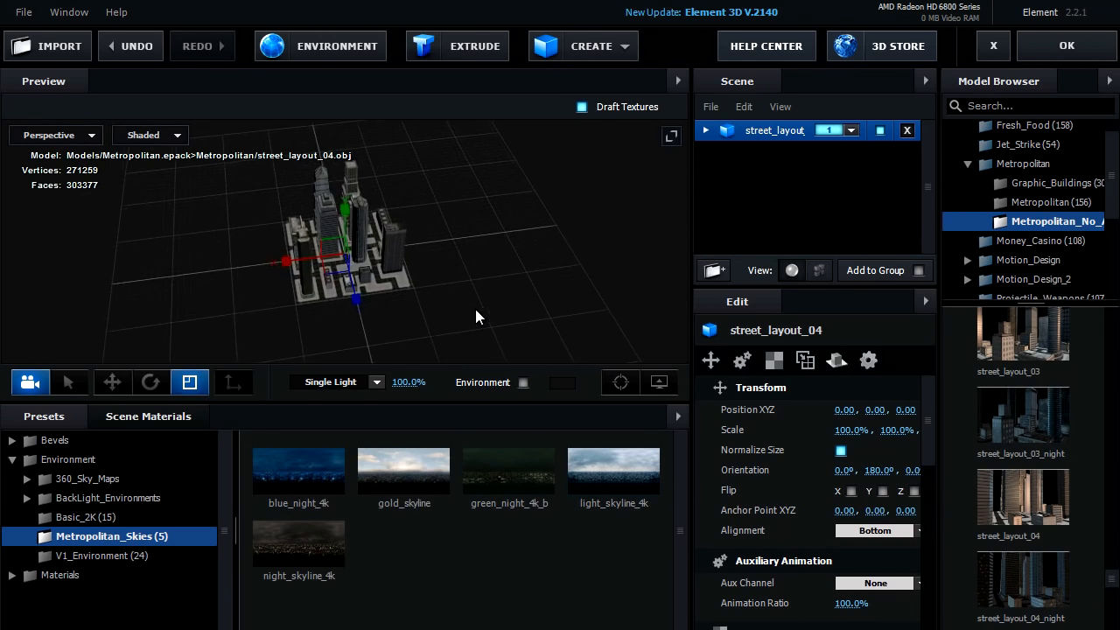
click(1047, 51)
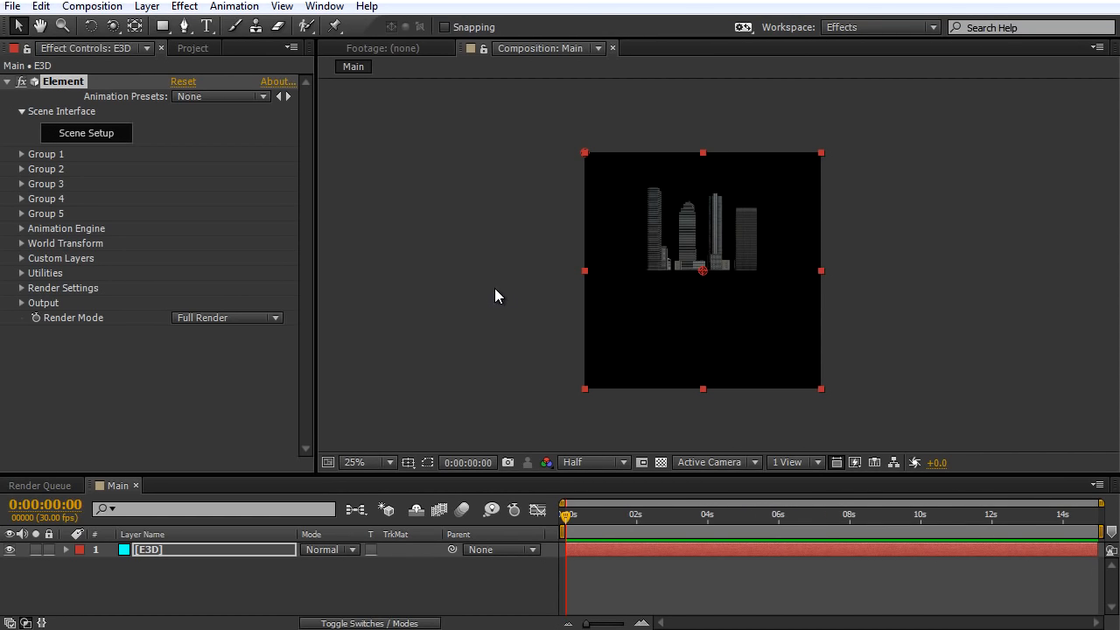
Step: Add a two-node camera with the 24mm preset to the composition and orbit it to view the city from above
right_click(470, 275)
mouse_move(507, 289)
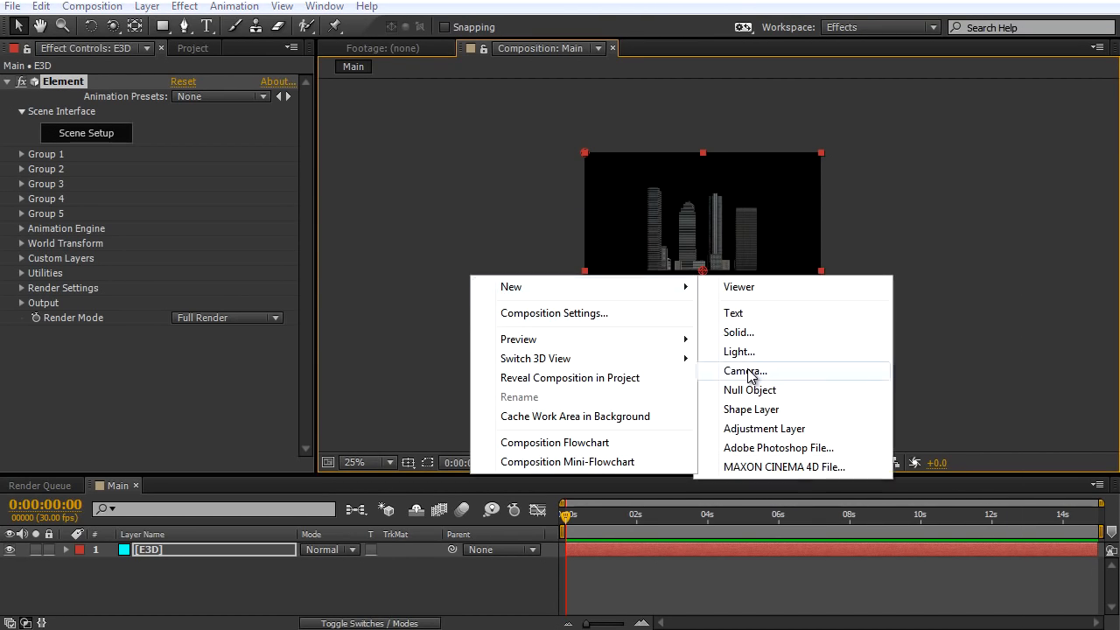
click(744, 371)
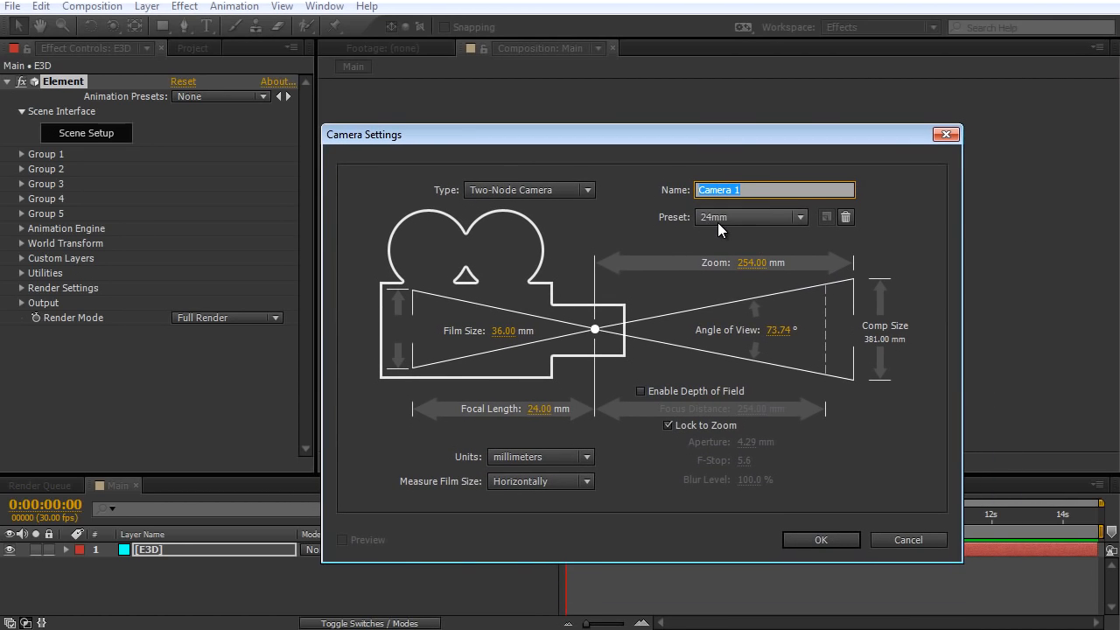
click(718, 222)
click(872, 231)
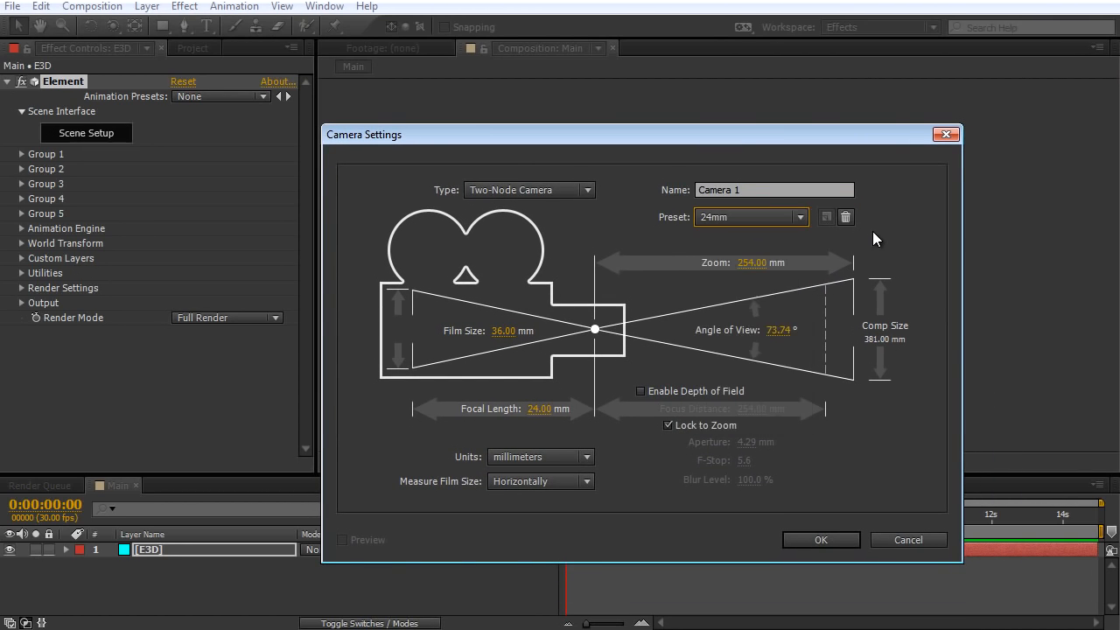
click(815, 539)
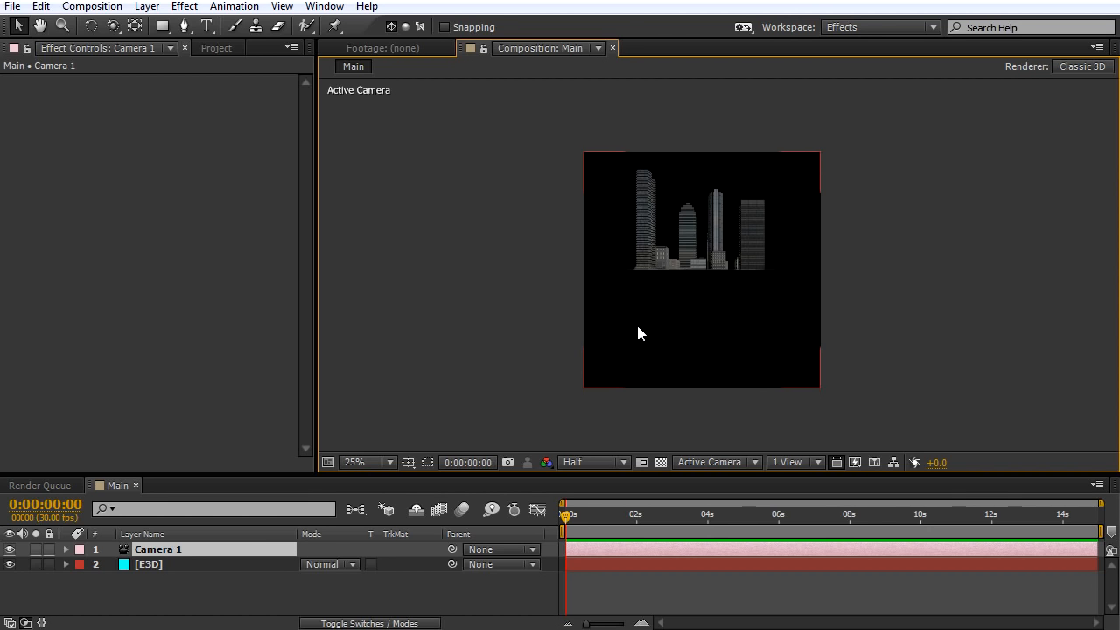
key(c)
drag(664, 286, 690, 321)
Step: Set the additional lighting of the E3D layer's Element effect to Cinema in the render settings
click(185, 564)
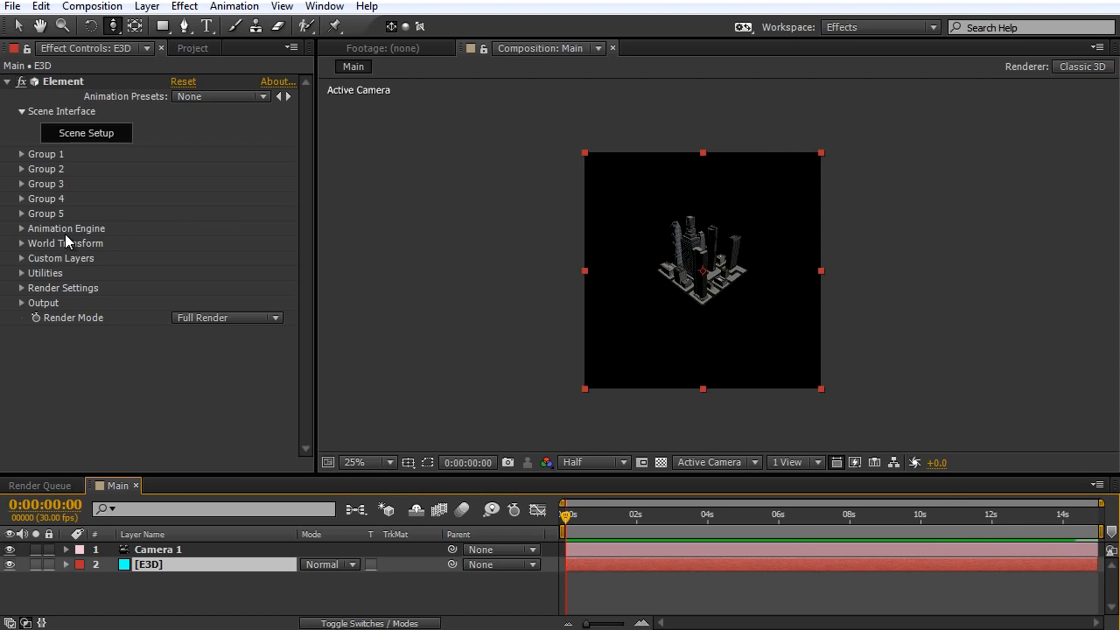
click(22, 287)
scroll(94, 273, down, 1)
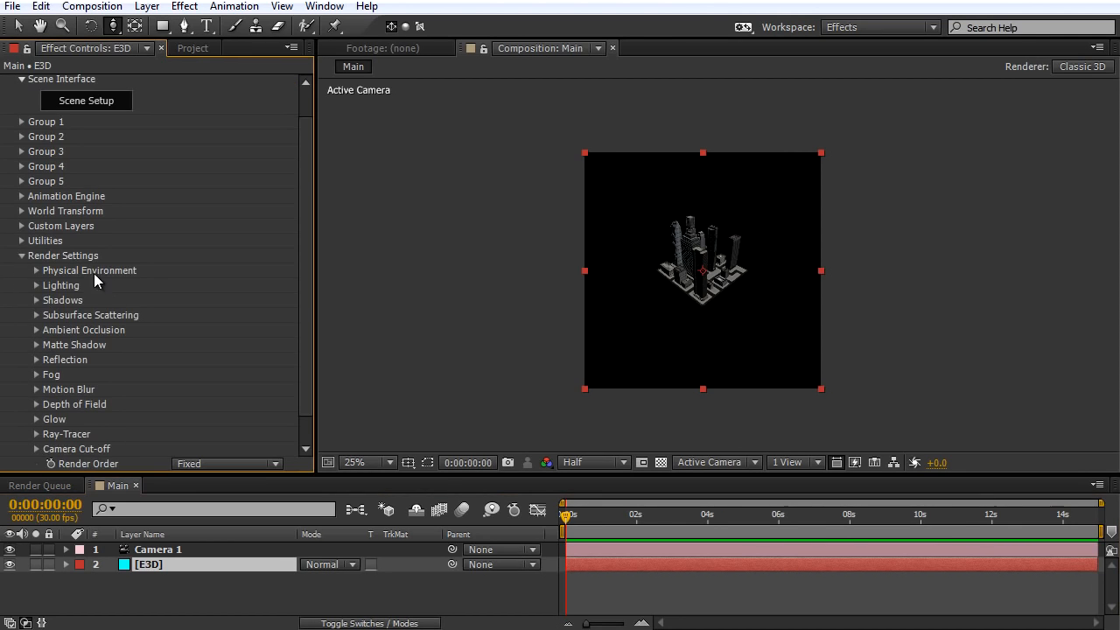
click(37, 286)
click(188, 330)
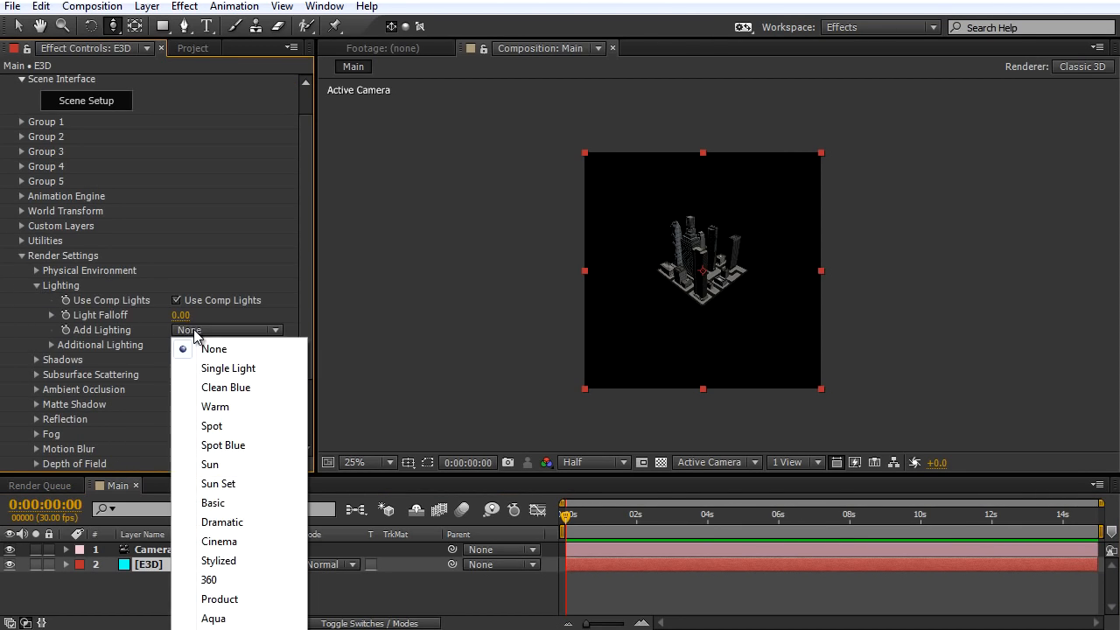
click(219, 541)
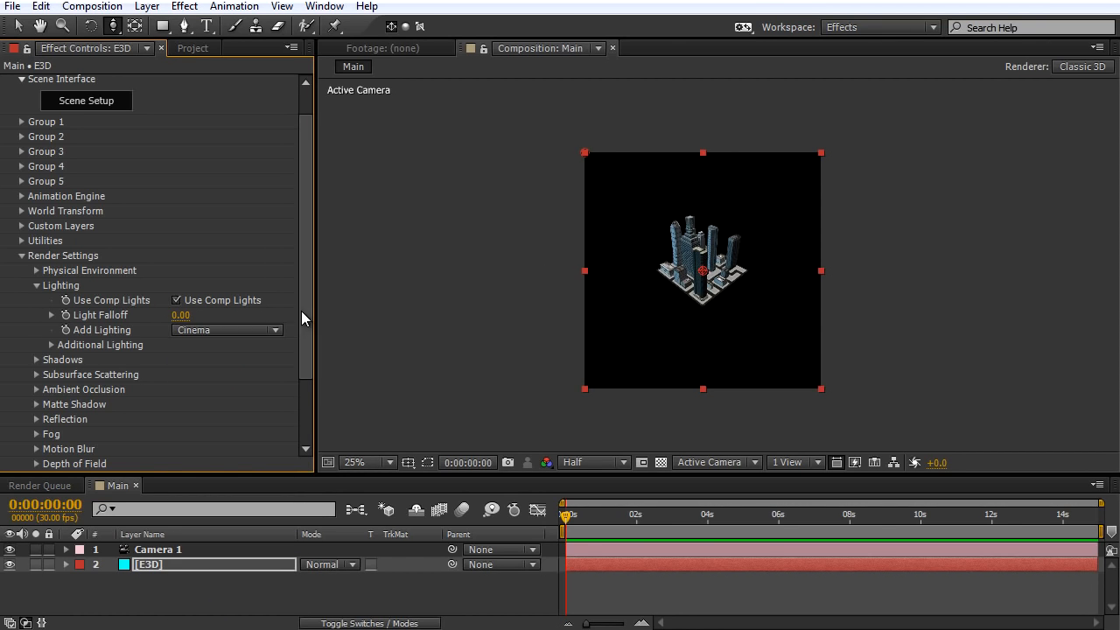
click(37, 287)
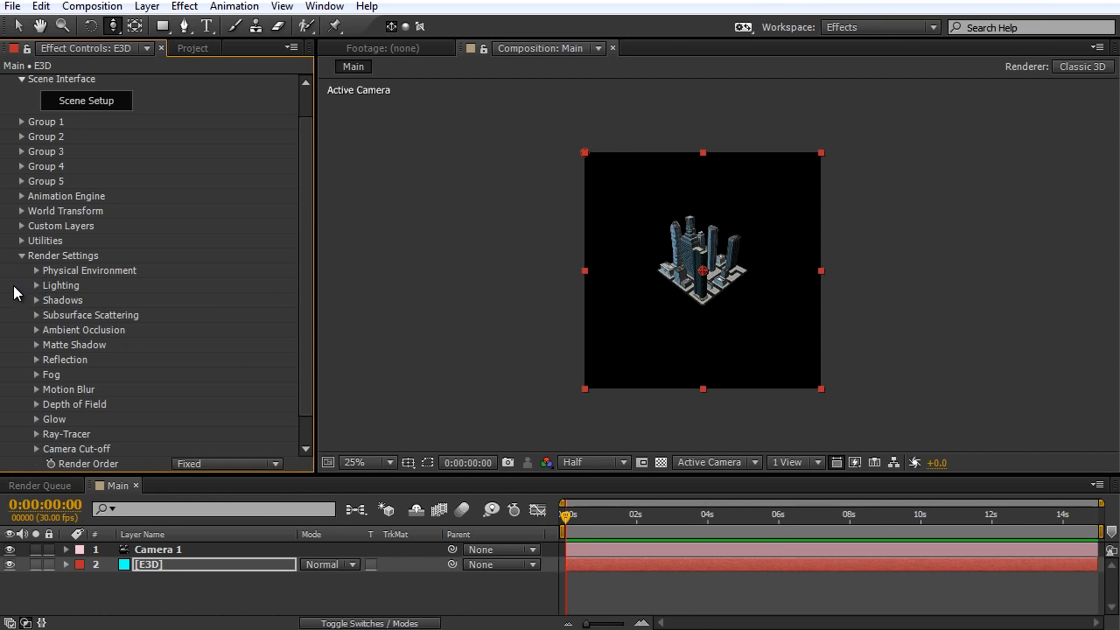
click(21, 256)
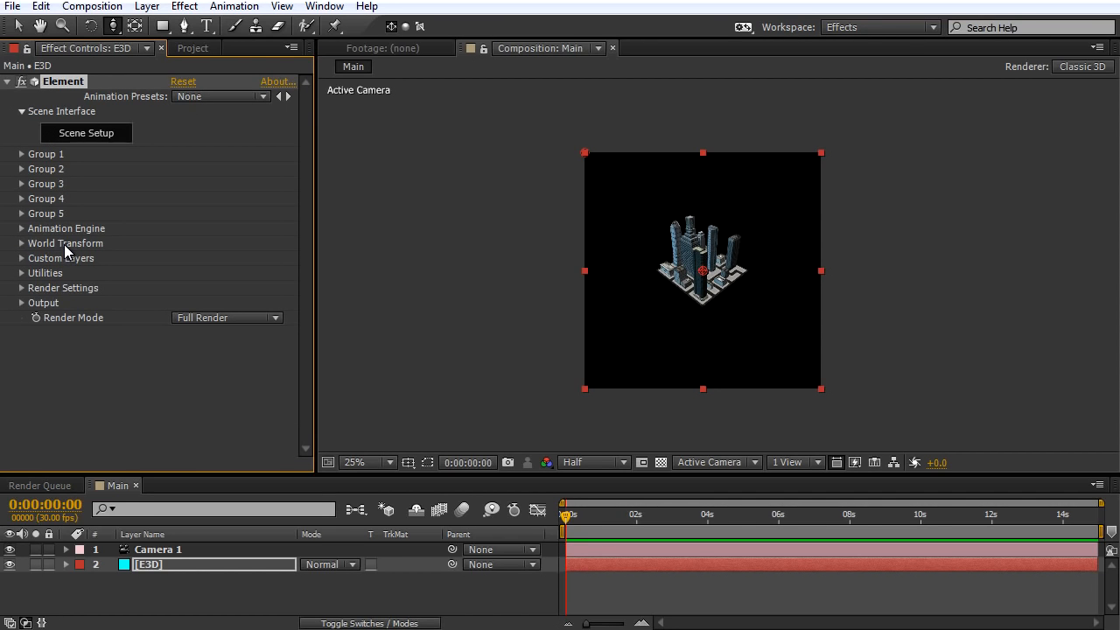
Step: Set Group 1's particle replicator shape to Plane with a particle count of 4
click(21, 154)
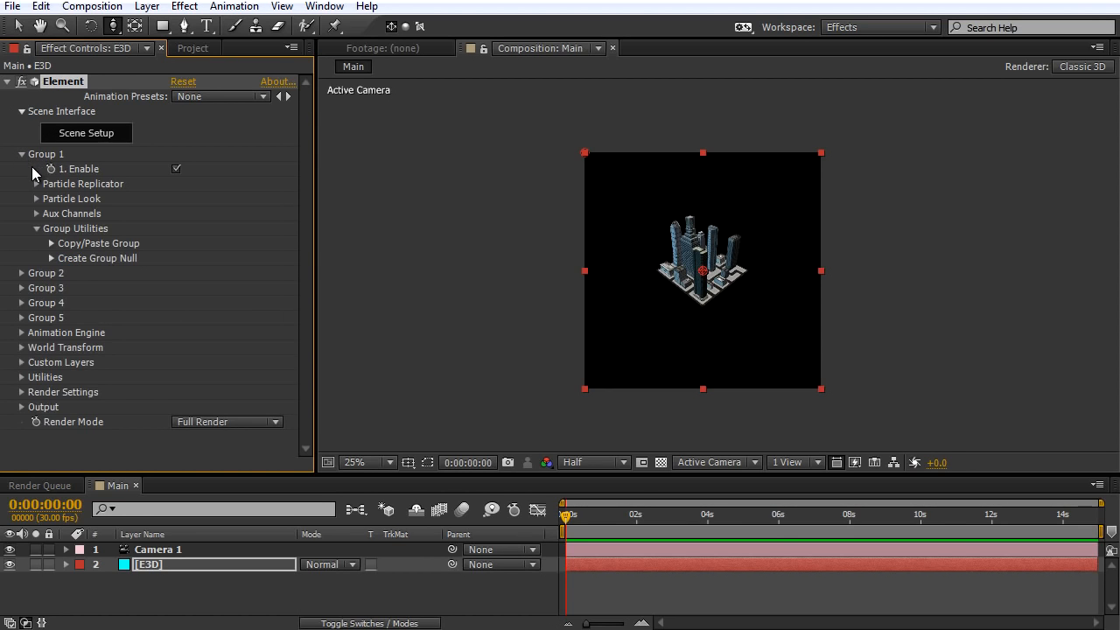
click(36, 184)
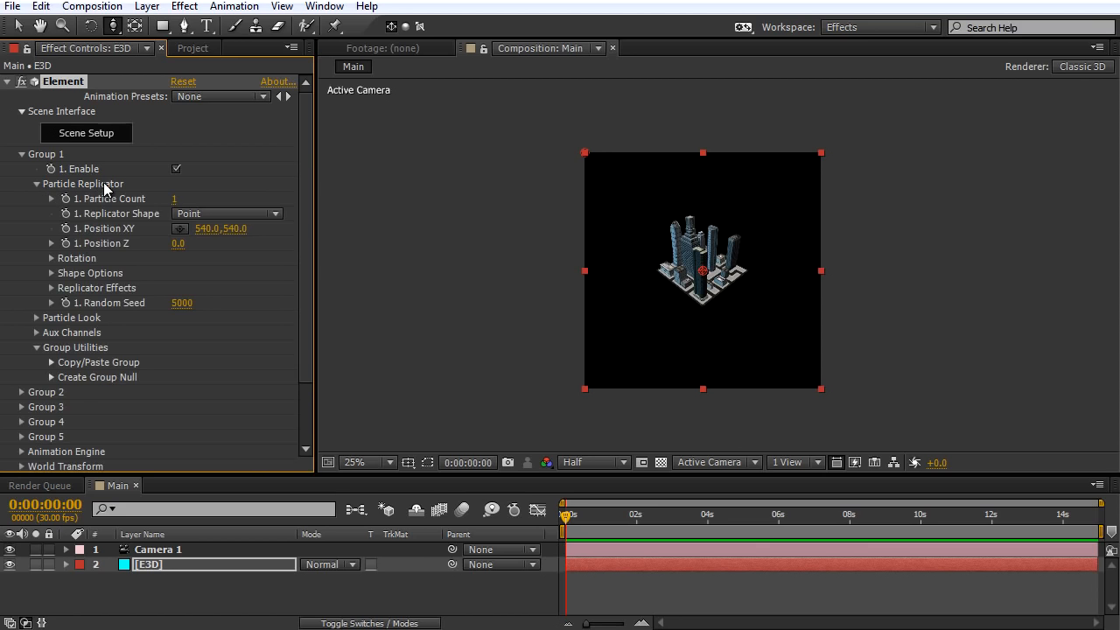
click(211, 215)
click(206, 272)
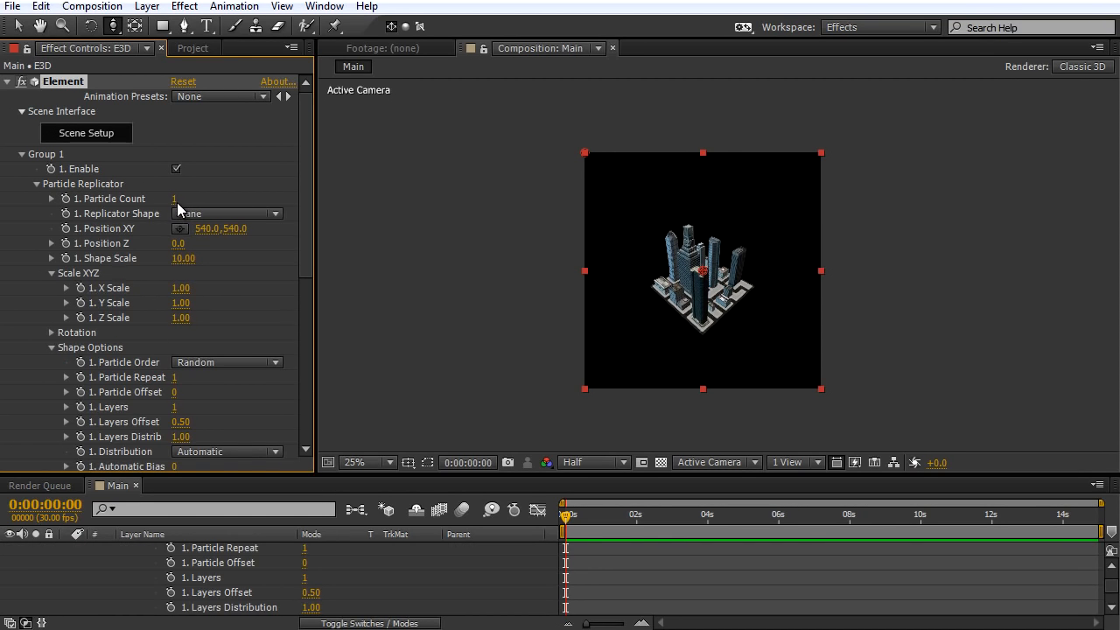
click(174, 199)
text(4)
key(Return)
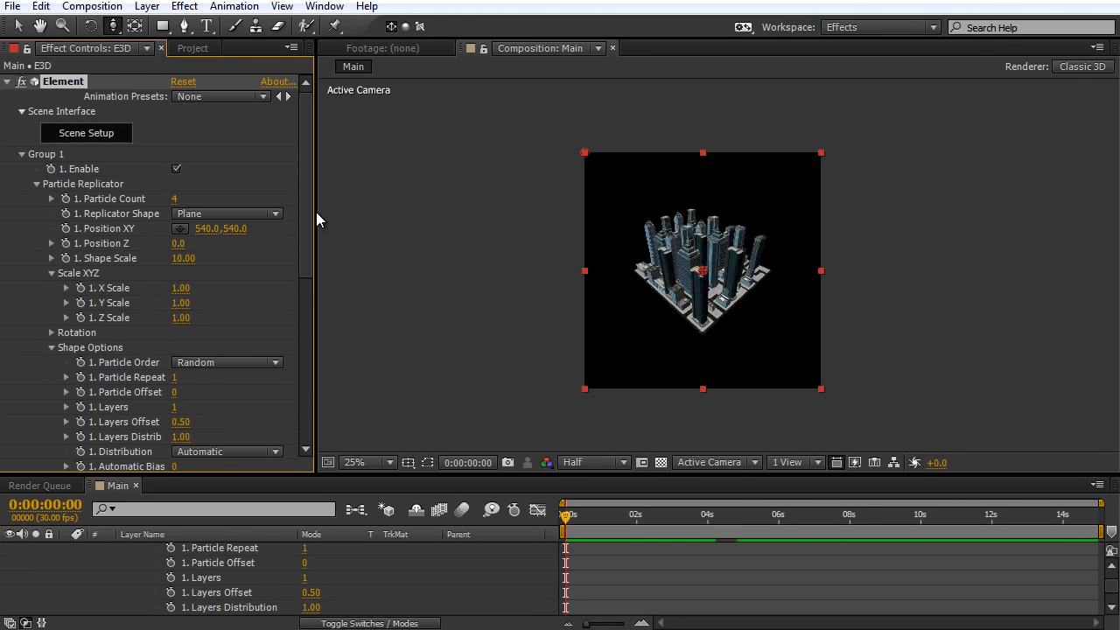
Step: Set Group 1's replicator Shape Scale to 19.98 so the city blocks join without overlapping
mouse_move(184, 258)
mouse_down()
mouse_move(362, 268)
mouse_move(297, 280)
mouse_move(192, 274)
mouse_up()
click(183, 259)
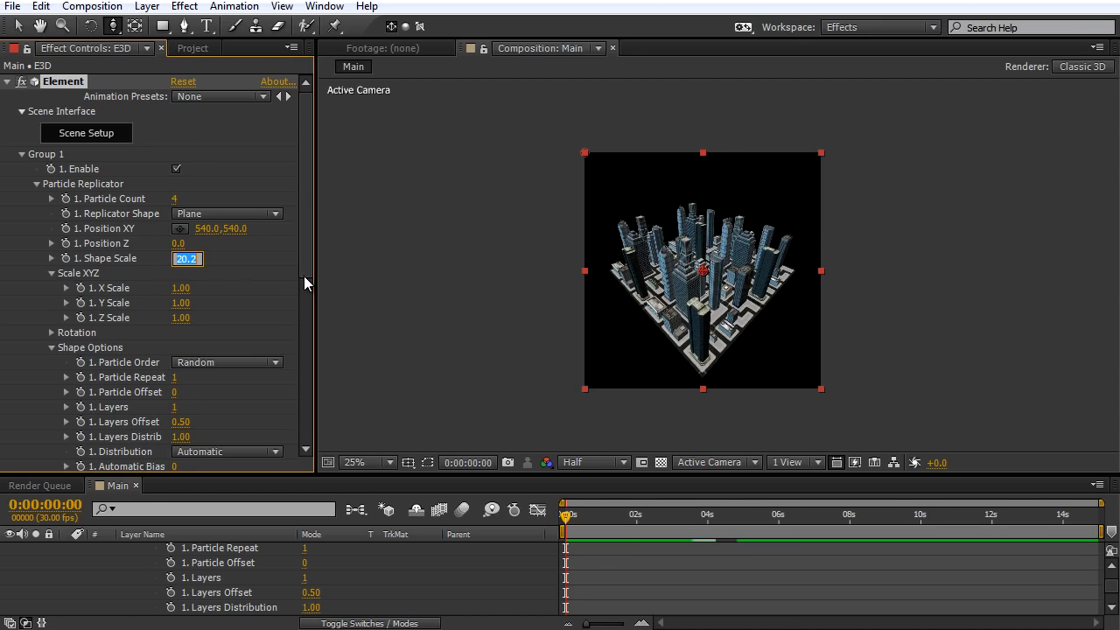
text(19)
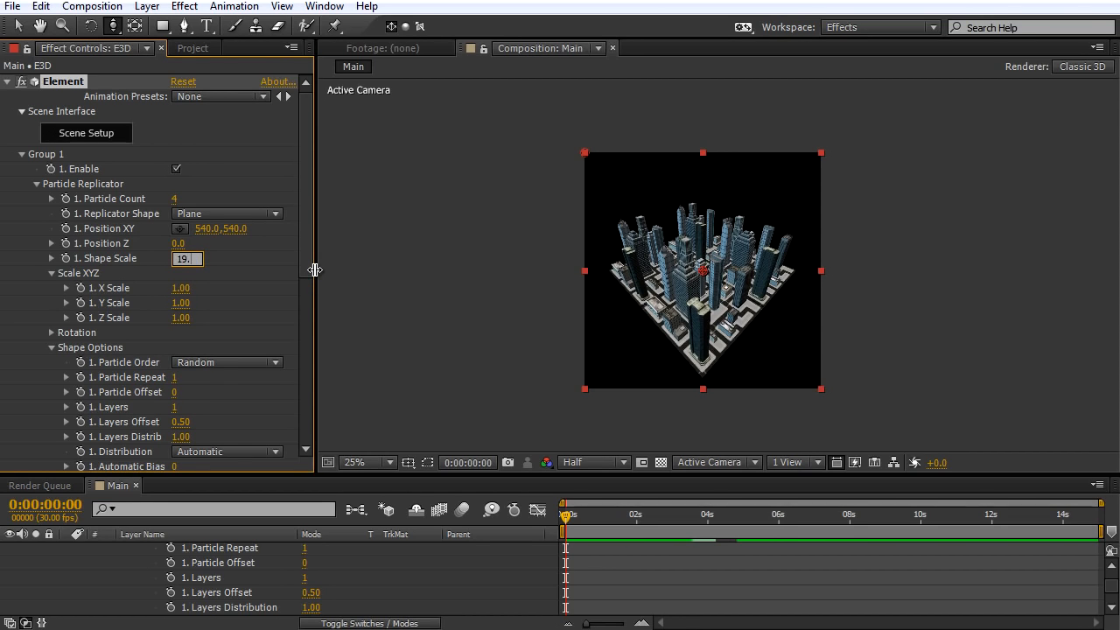
text(.98)
key(Return)
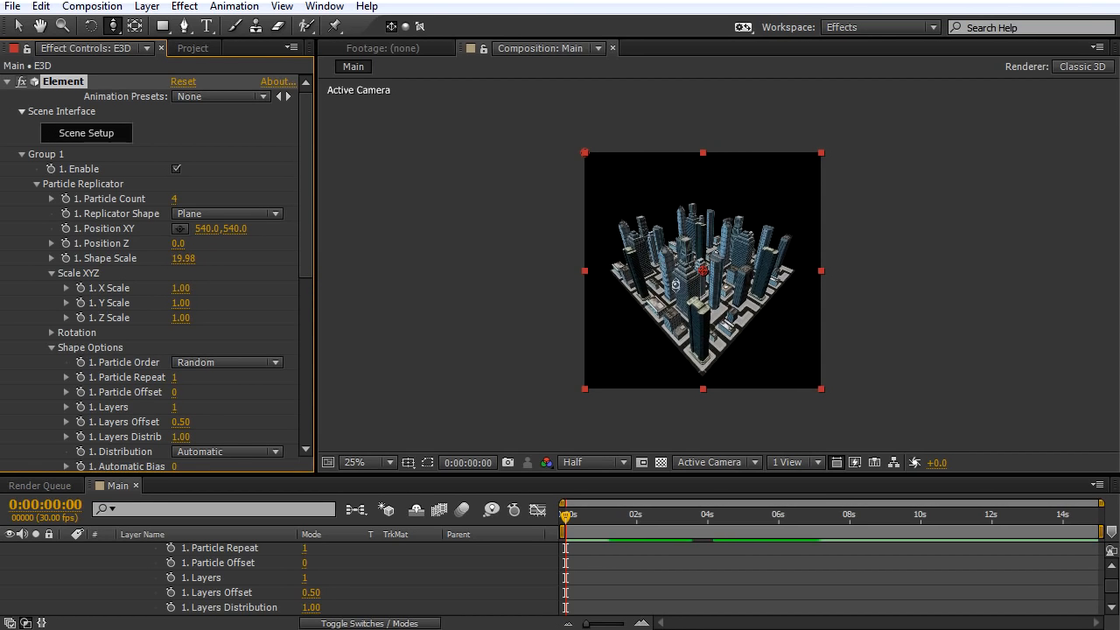
Step: Orbit and move the camera in among the buildings to examine the replicated city up close
key(c)
key(c)
drag(637, 300, 699, 304)
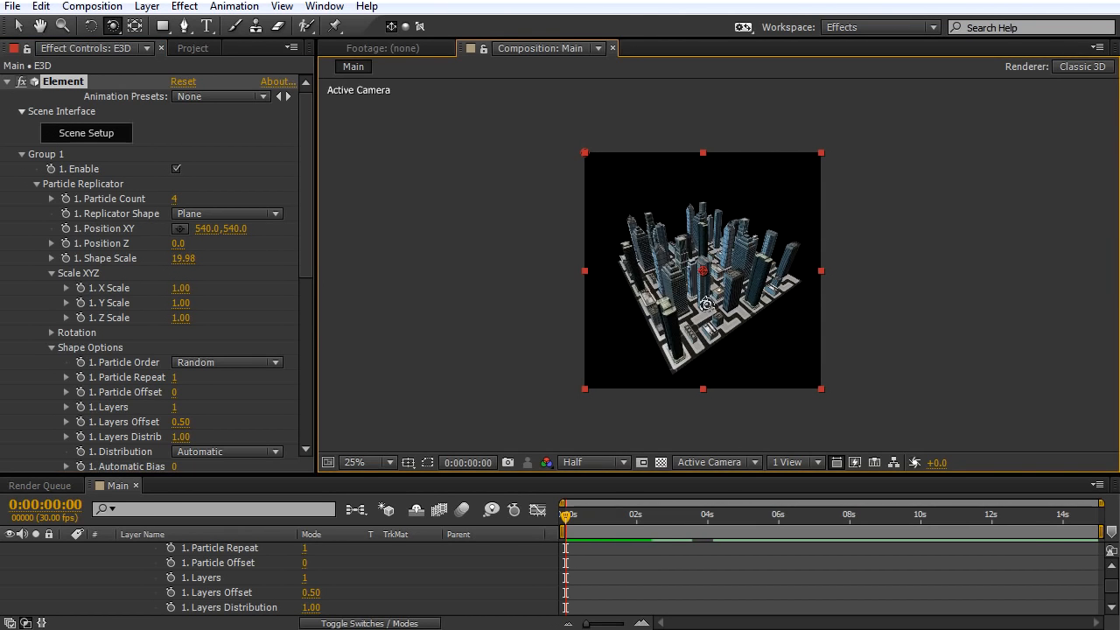
scroll(698, 315, up, 2)
scroll(695, 328, down, 1)
key(c)
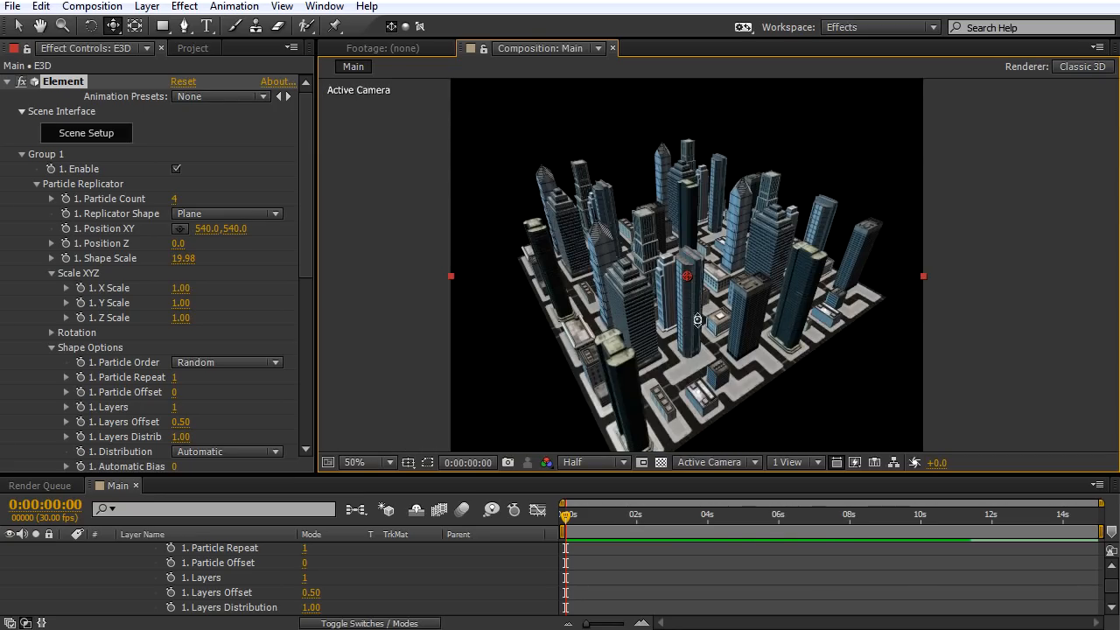
key(c)
drag(694, 337, 693, 248)
key(c)
key(c)
drag(742, 302, 774, 280)
key(v)
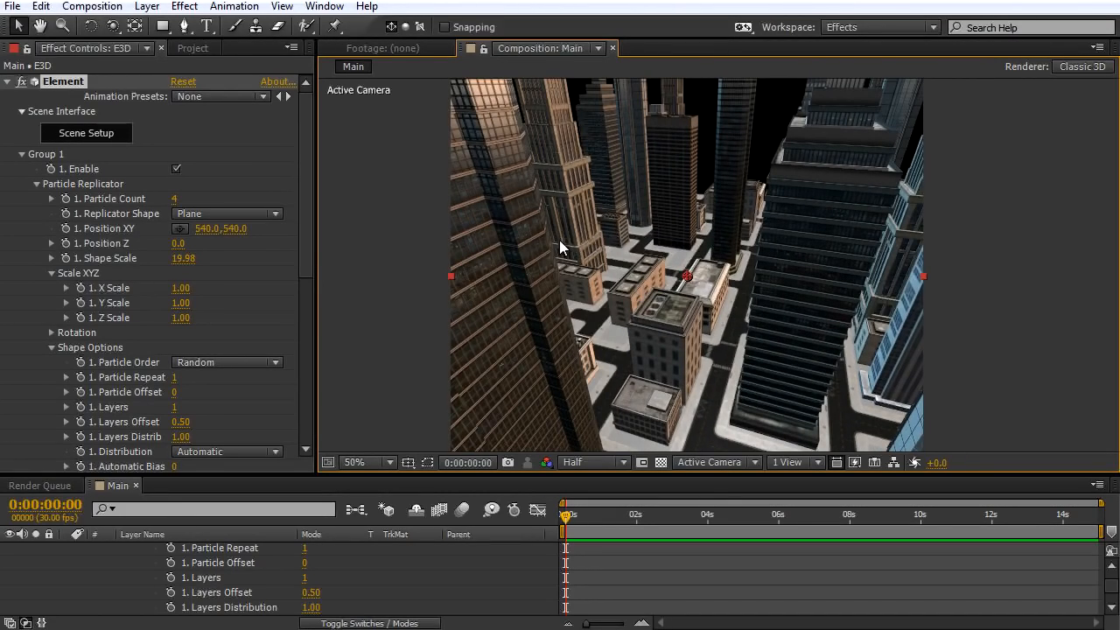
Step: Collapse the Element effect controls and the E3D layer's properties, and enlarge the timeline area
click(8, 82)
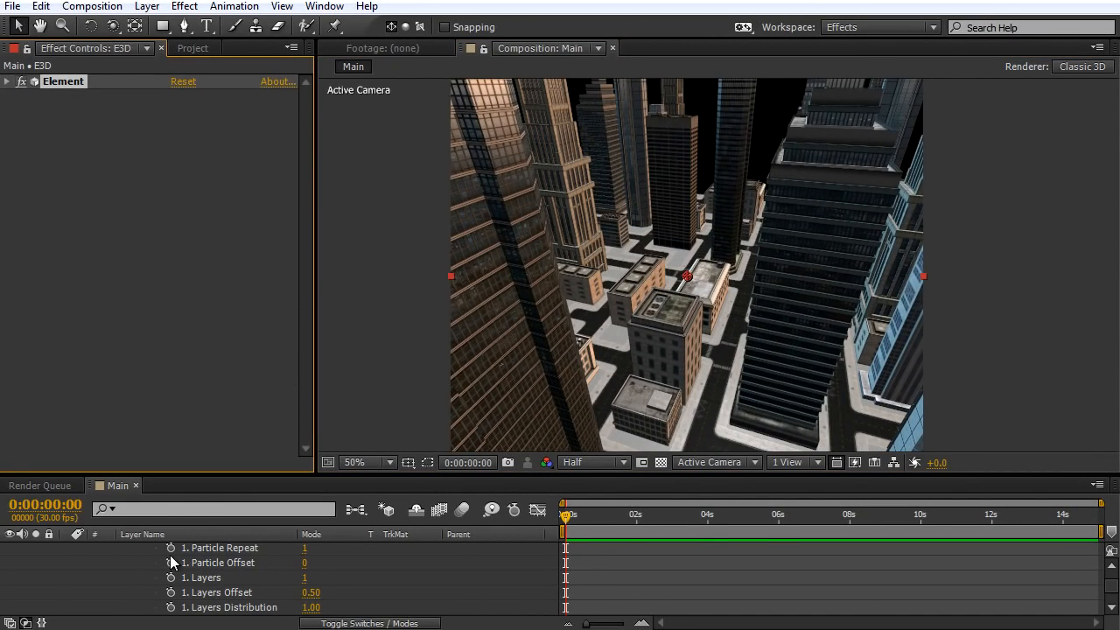
drag(338, 476, 337, 431)
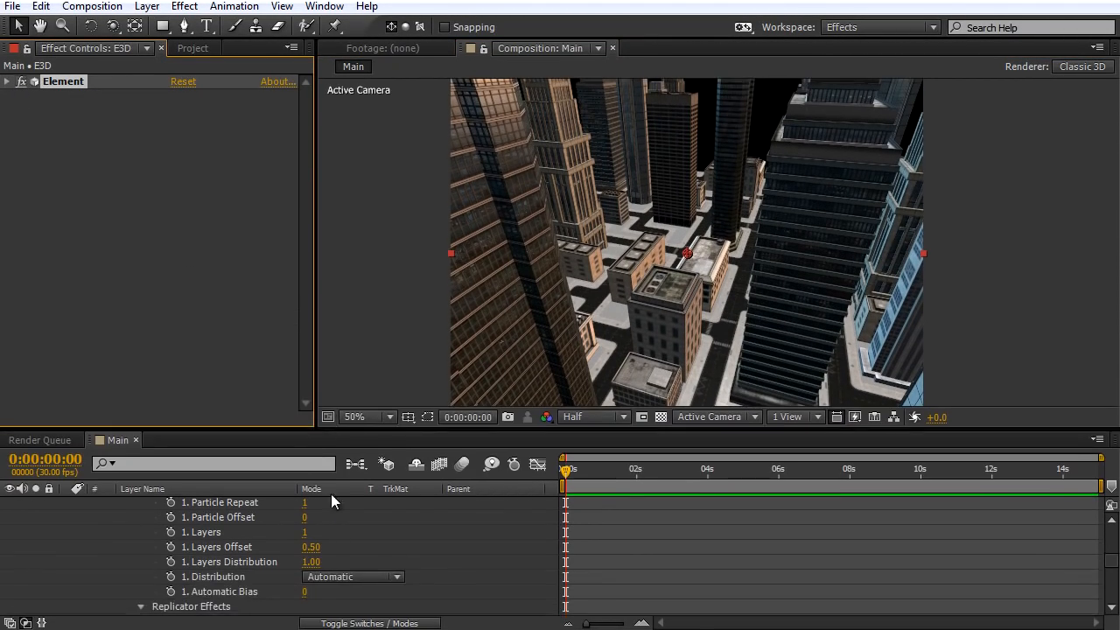
scroll(317, 534, up, 8)
click(67, 520)
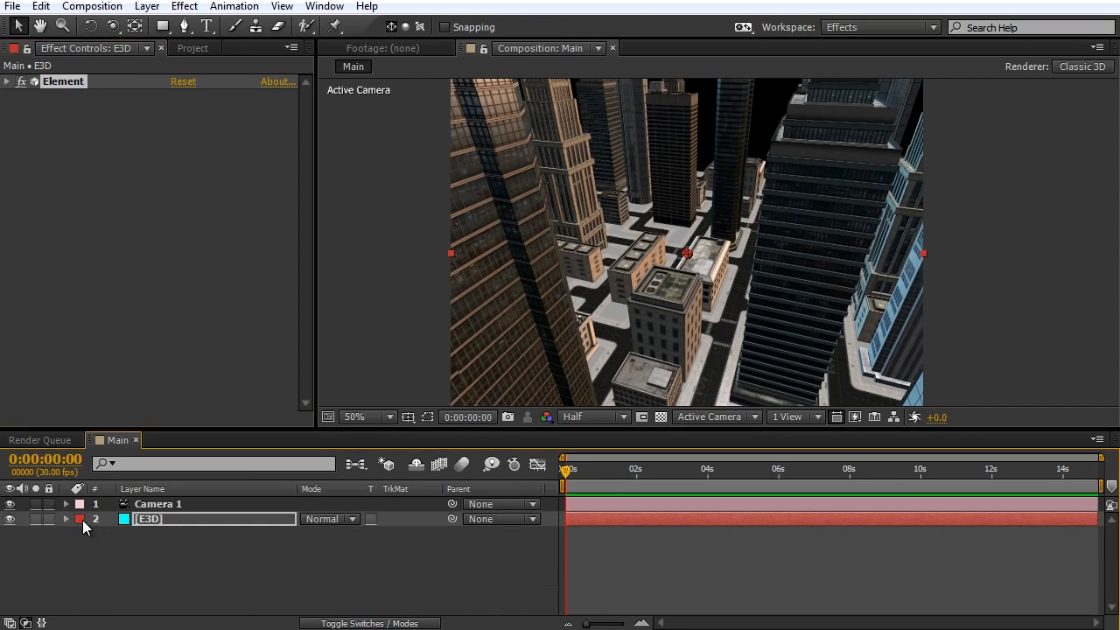
Step: Delete the Camera 1 layer from the Main composition
click(161, 505)
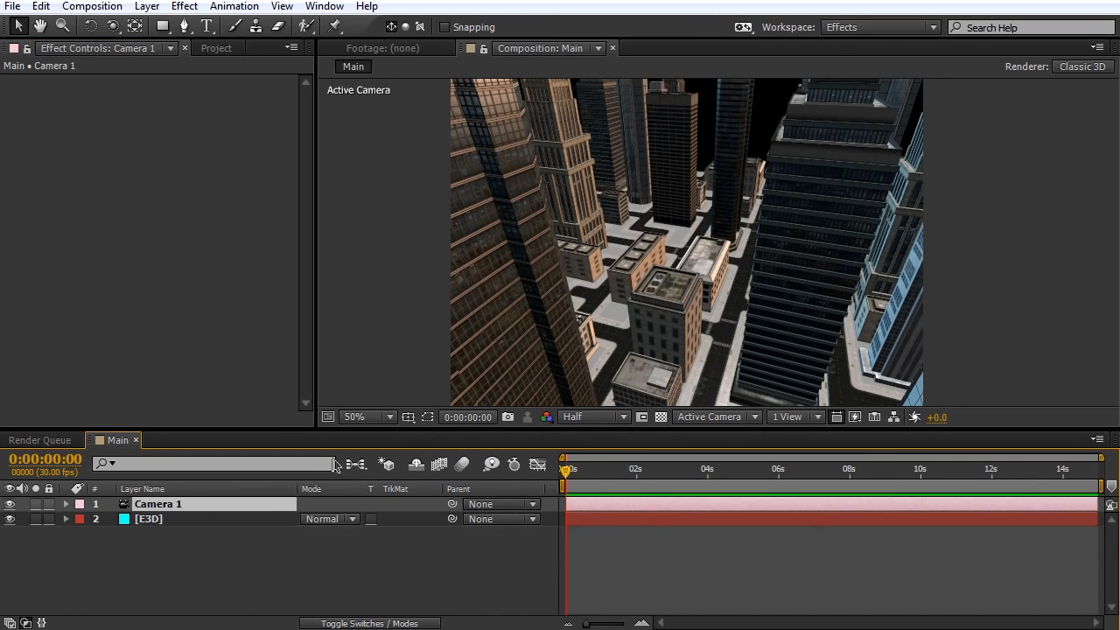
key(Delete)
key(comma)
mouse_move(878, 165)
mouse_down()
mouse_move(853, 185)
mouse_move(857, 175)
mouse_up()
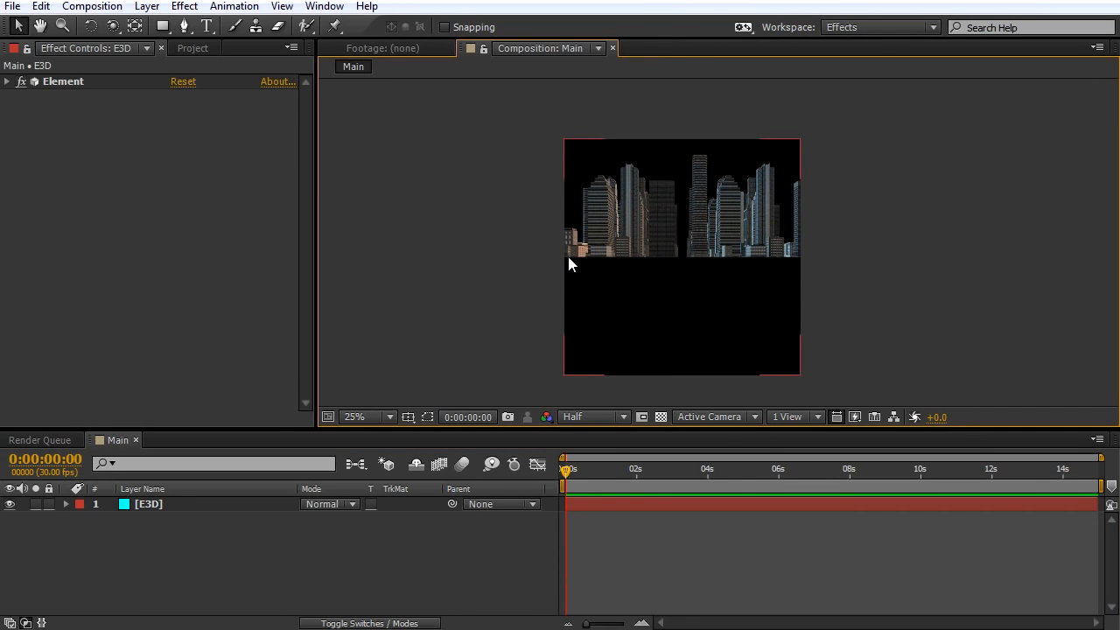
Step: Show the project items and run the SkyBox Creator.jsxbin script
click(194, 49)
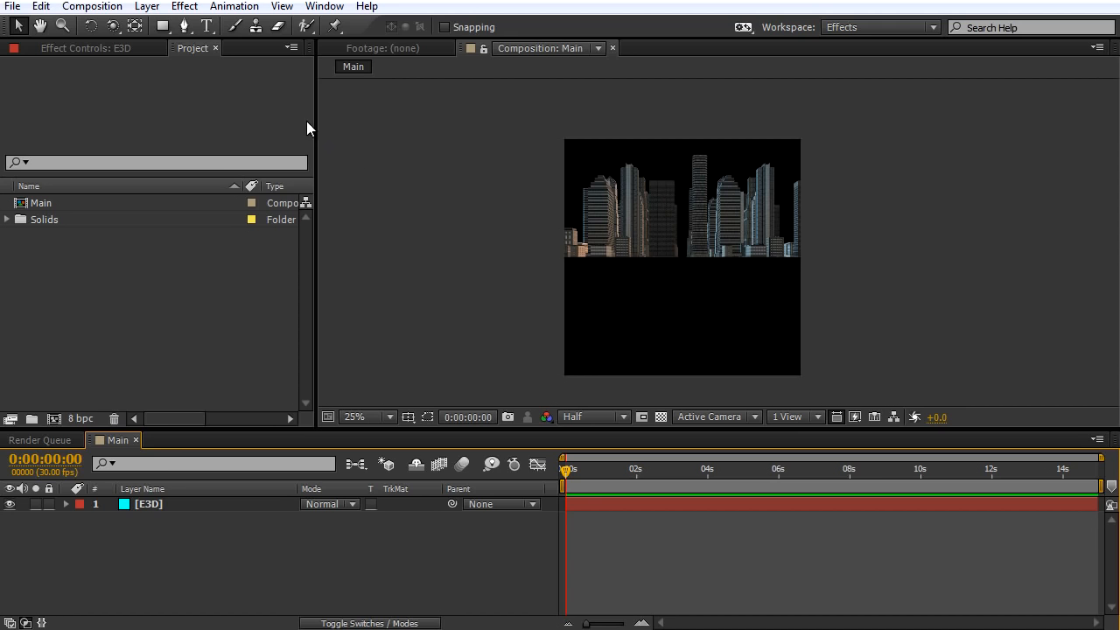
click(13, 7)
mouse_move(122, 443)
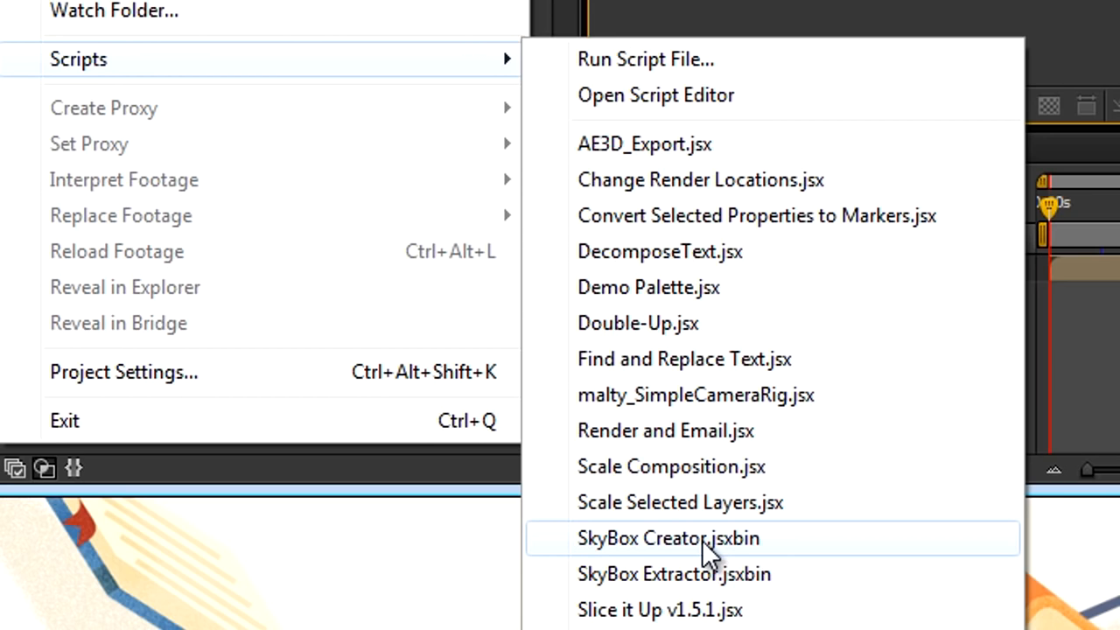
click(709, 547)
drag(495, 203, 386, 133)
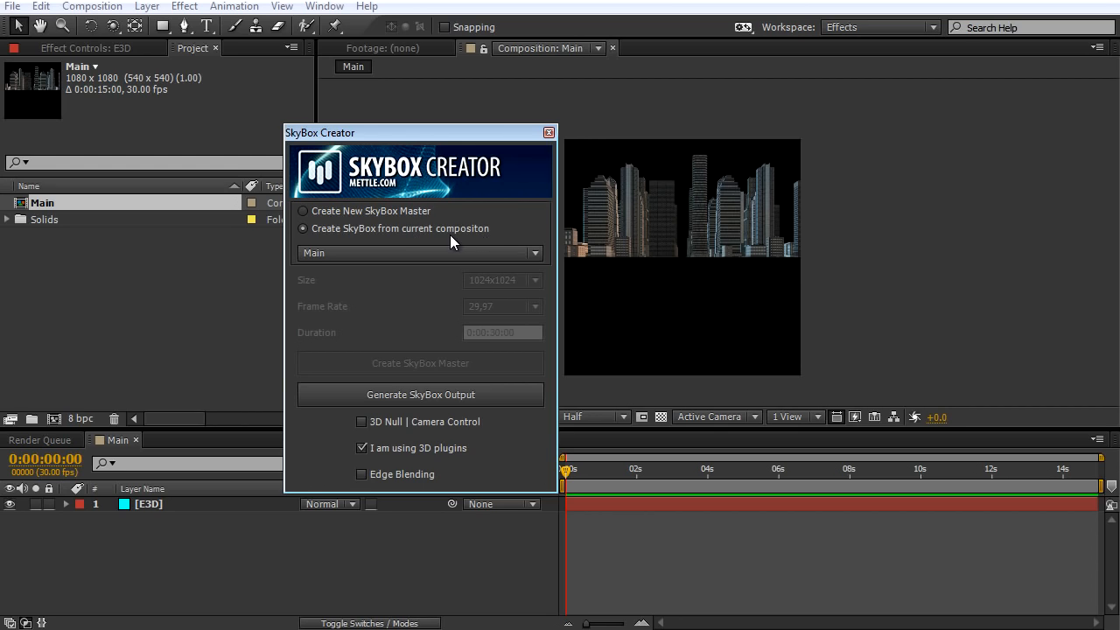
Step: Generate the SkyBox output from the Main composition with 3D Null | Camera Control enabled
click(333, 253)
click(321, 273)
click(363, 422)
click(433, 397)
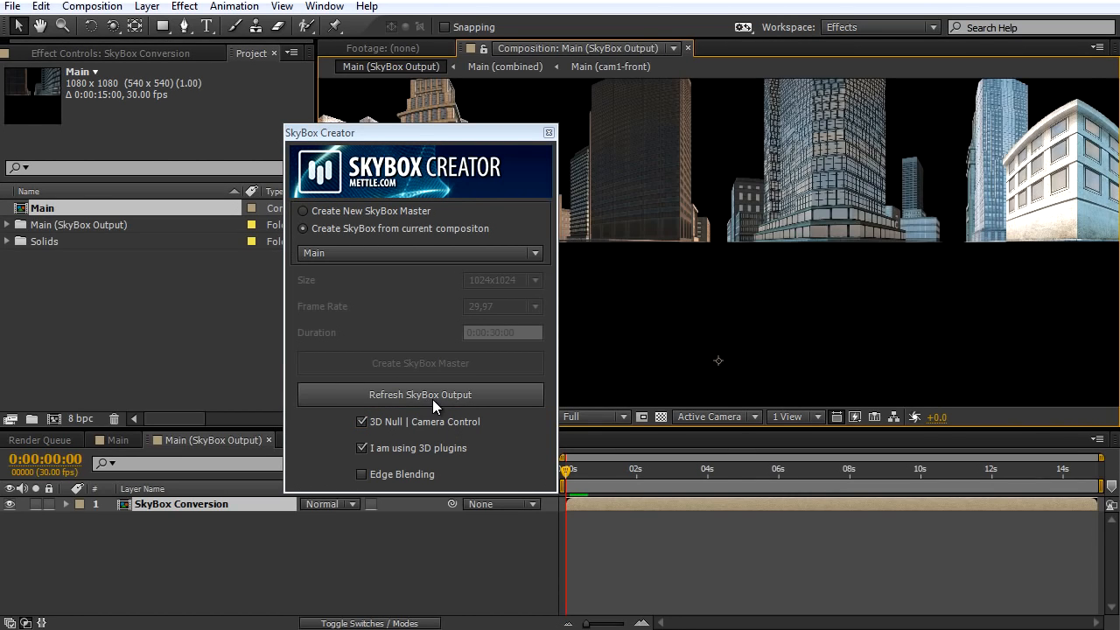
Step: Close the SkyBox Creator window and bring the whole Main (SkyBox Output) composition into view at 12.5%
drag(530, 138, 607, 149)
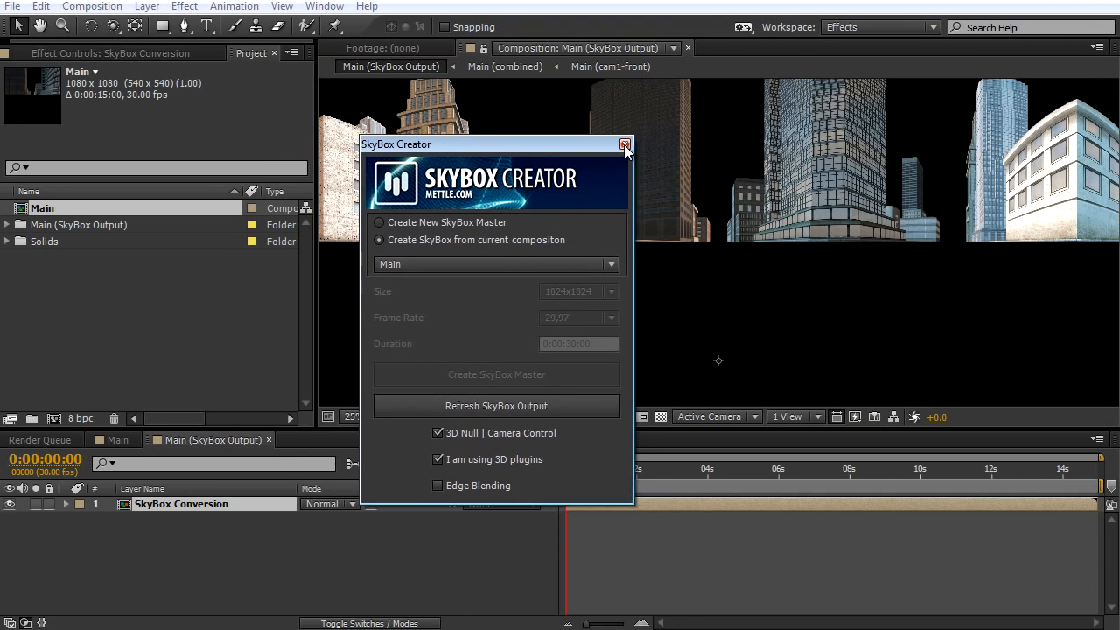
click(625, 145)
key(comma)
key(comma)
key(period)
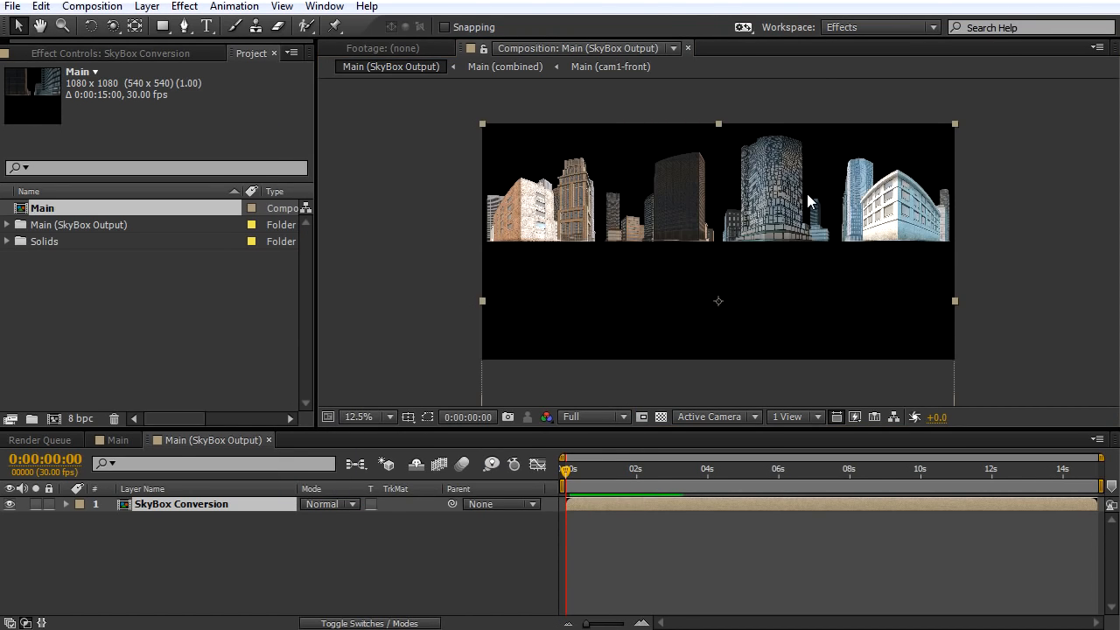
Step: Expand the Main (SkyBox Output) project folder and examine the size and city panorama of the Main (SkyBox Output) composition
drag(809, 201, 755, 217)
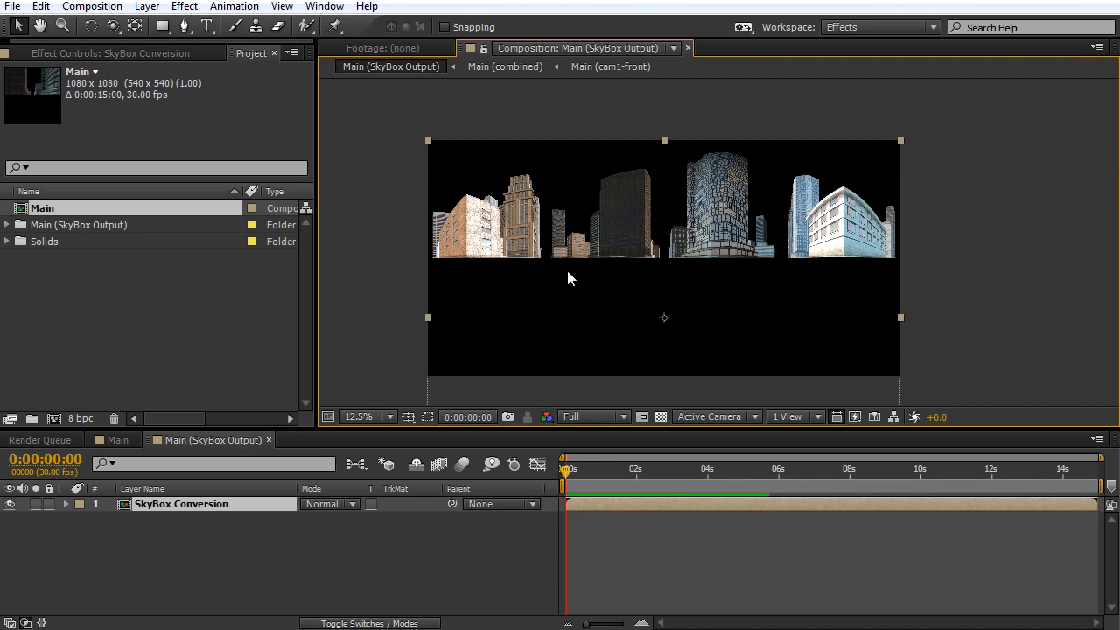
click(187, 440)
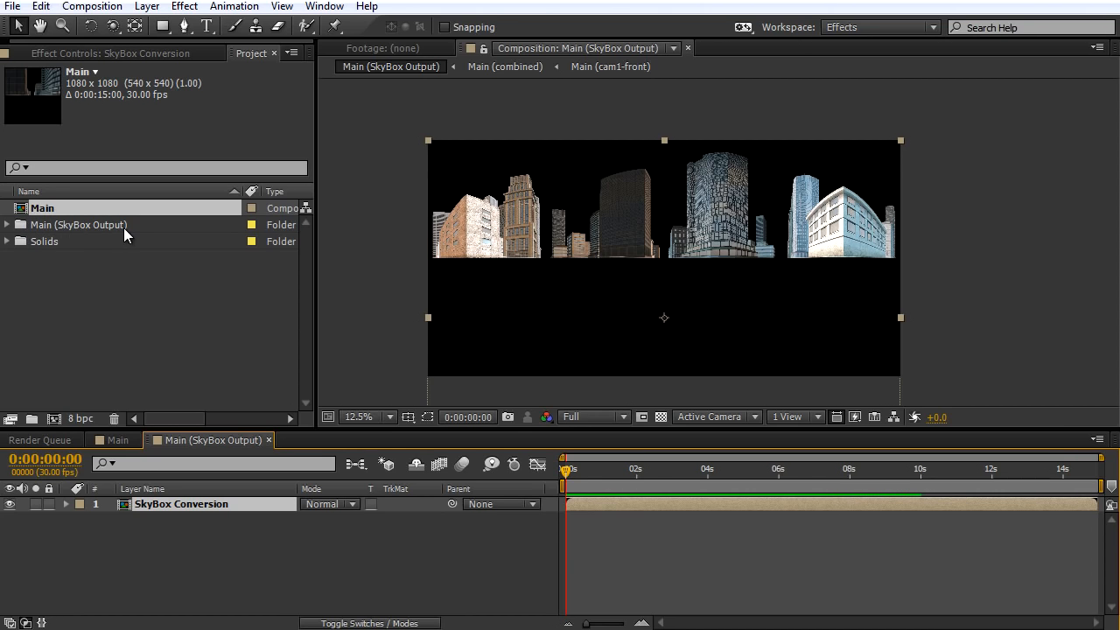
click(6, 229)
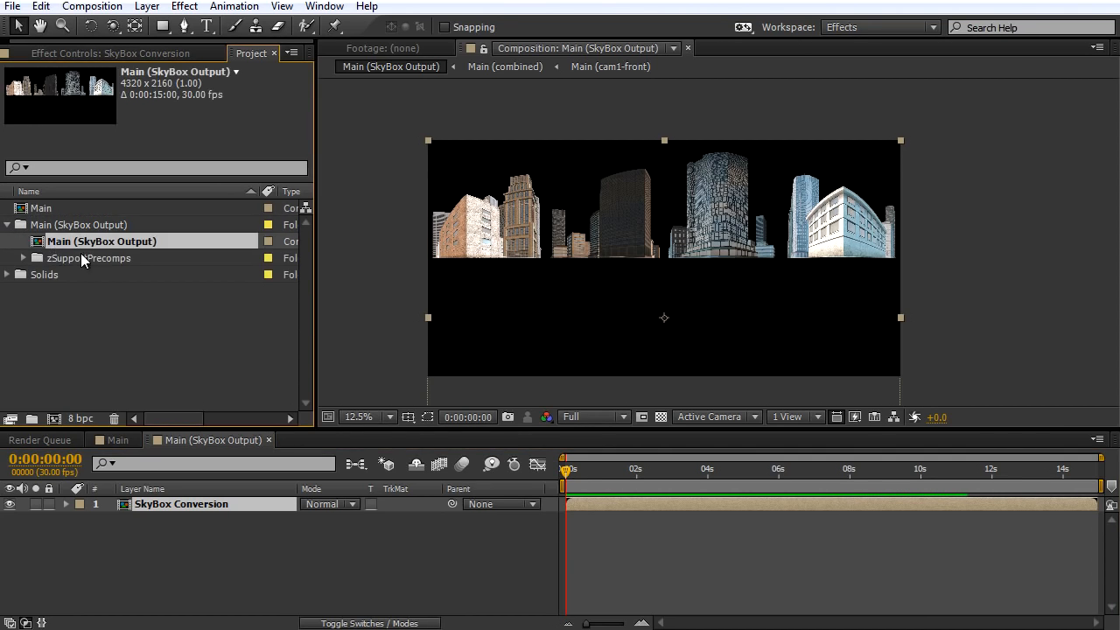
click(63, 244)
scroll(737, 268, up, 1)
scroll(736, 265, down, 1)
scroll(882, 279, up, 1)
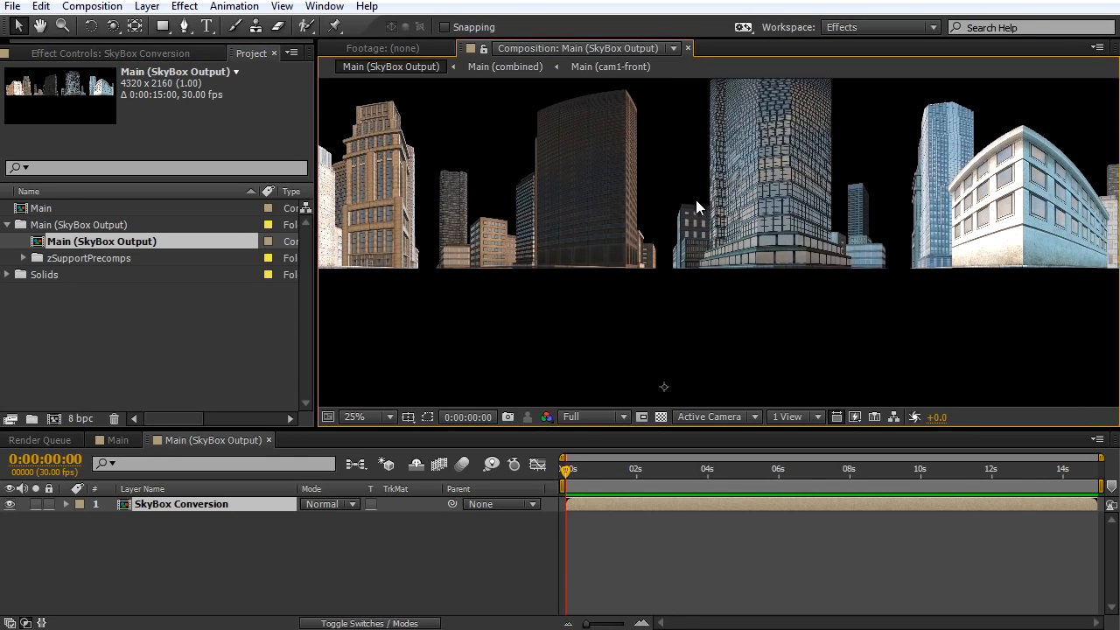
scroll(699, 204, down, 1)
drag(699, 204, 680, 229)
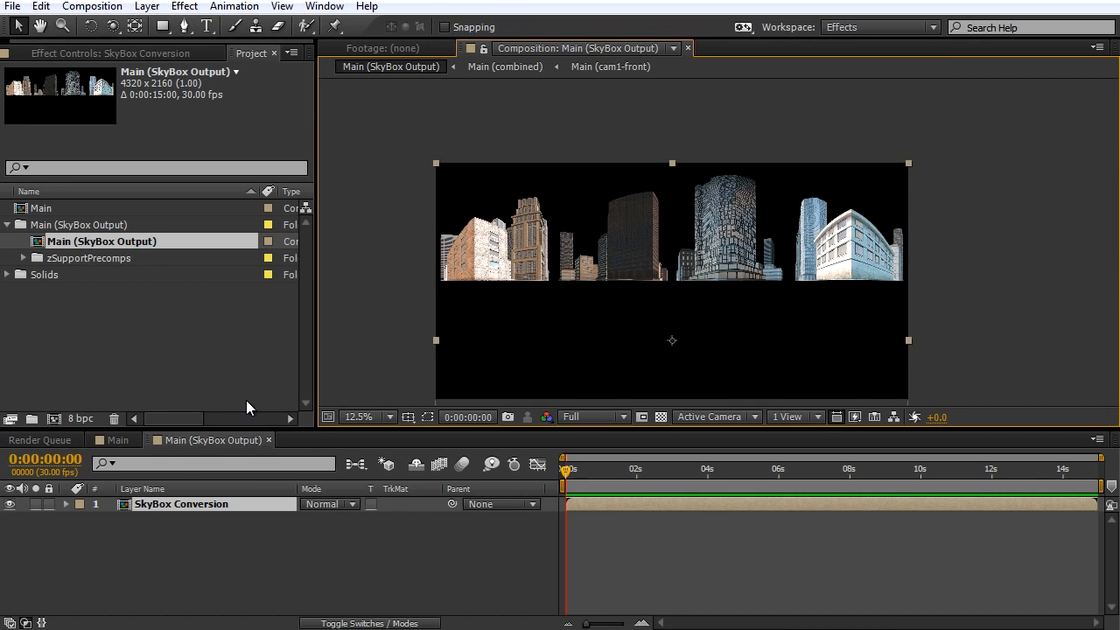
click(202, 439)
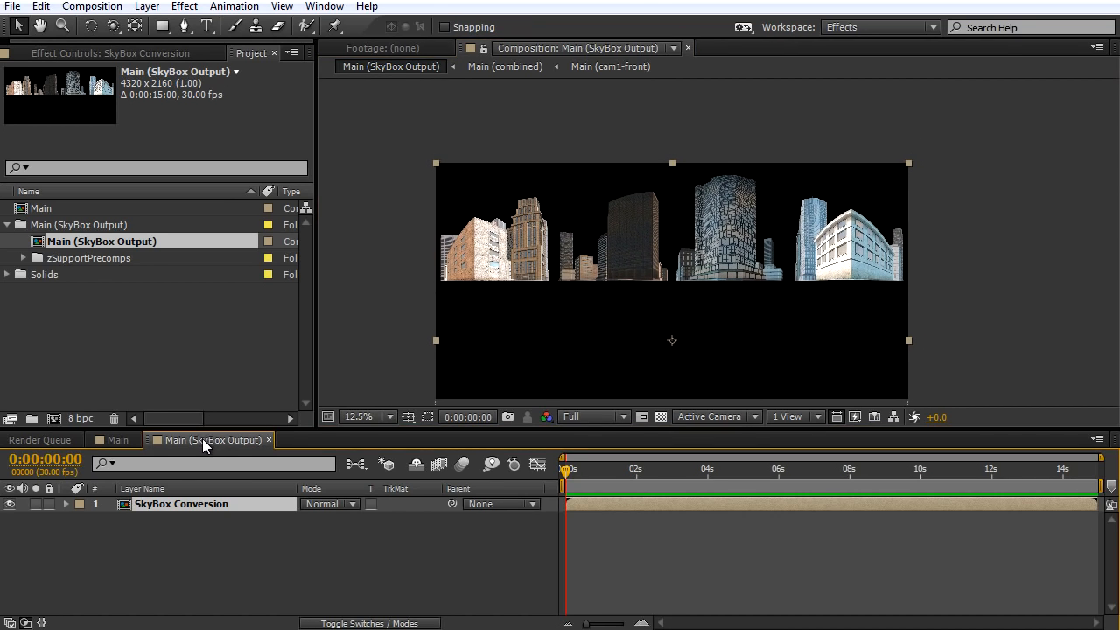
Step: Open the Main composition's timeline, enlarge it to show all layers, and select the SkyBox Master Camera layer
click(117, 440)
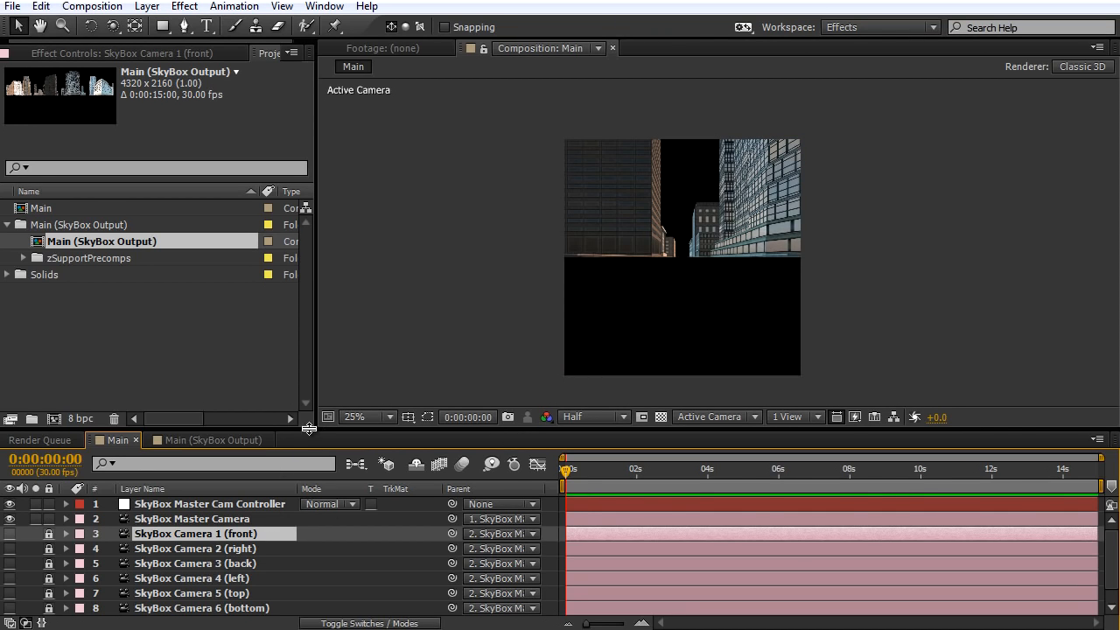
drag(315, 431, 315, 338)
click(196, 427)
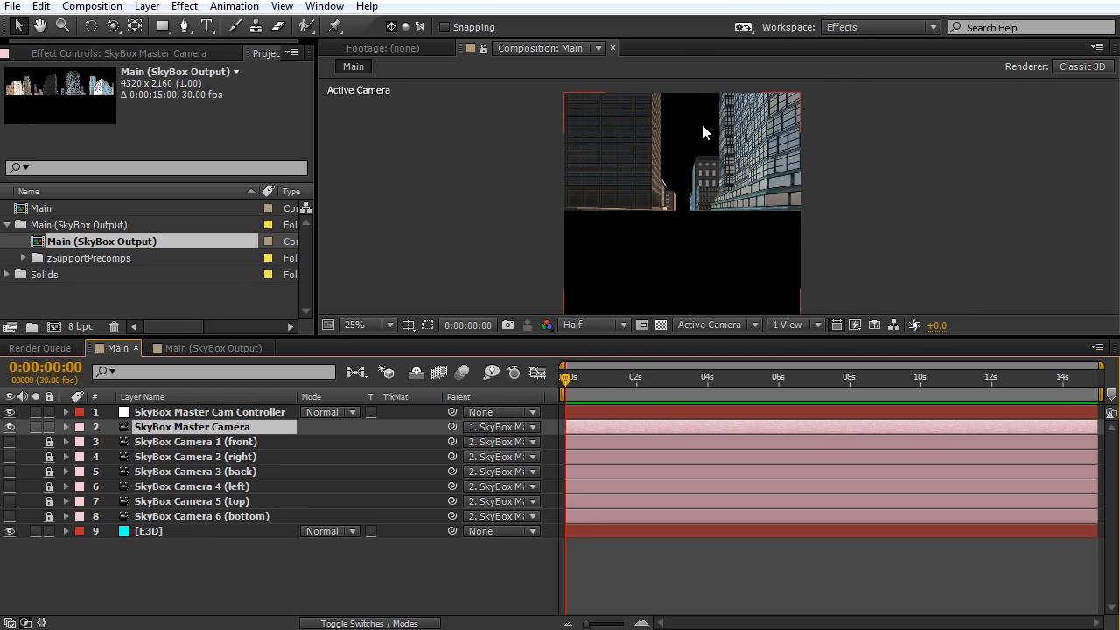
Step: Try orbiting the SkyBox Master Camera to look up at the towers, and undo the orbit
key(c)
drag(691, 131, 667, 170)
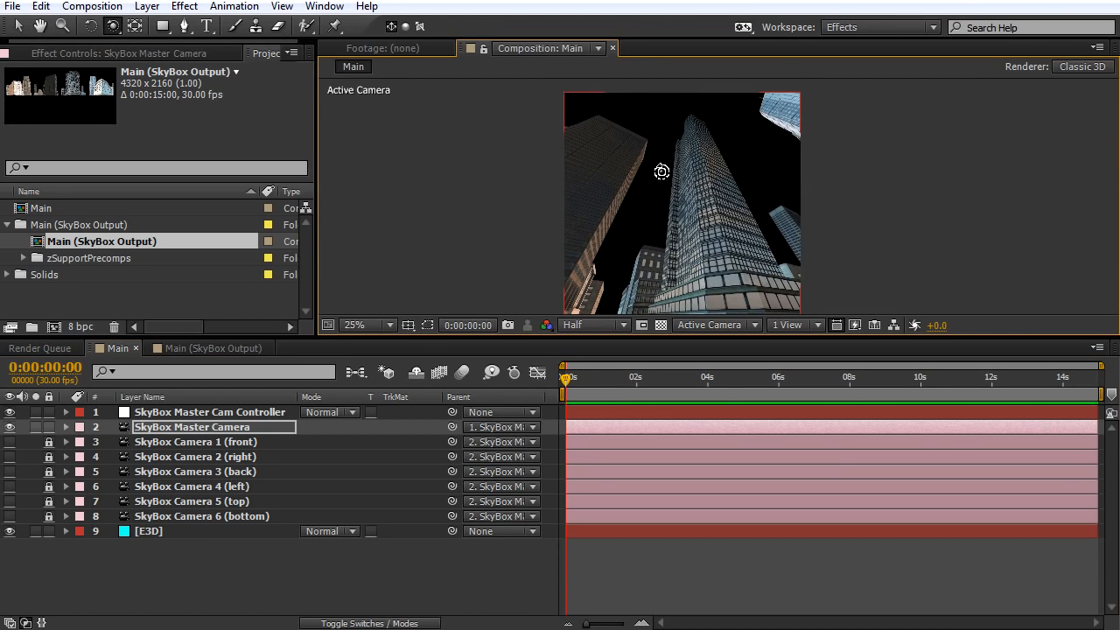
key(ctrl+z)
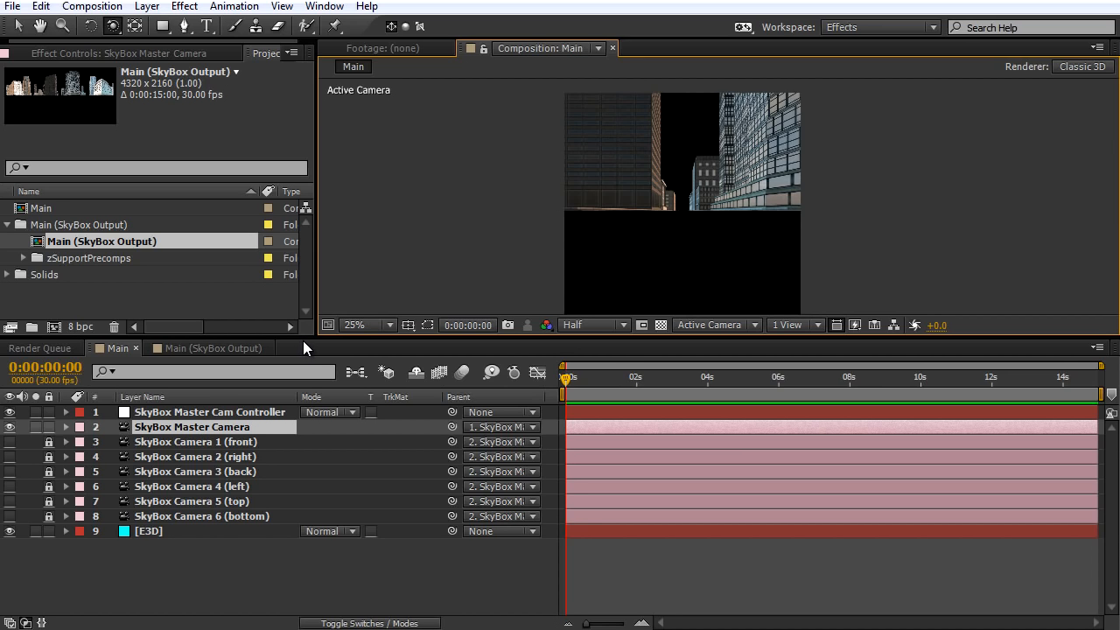
Step: Shrink the timeline slightly and reveal only the Position property of the SkyBox Master Cam Controller layer
drag(303, 340, 305, 390)
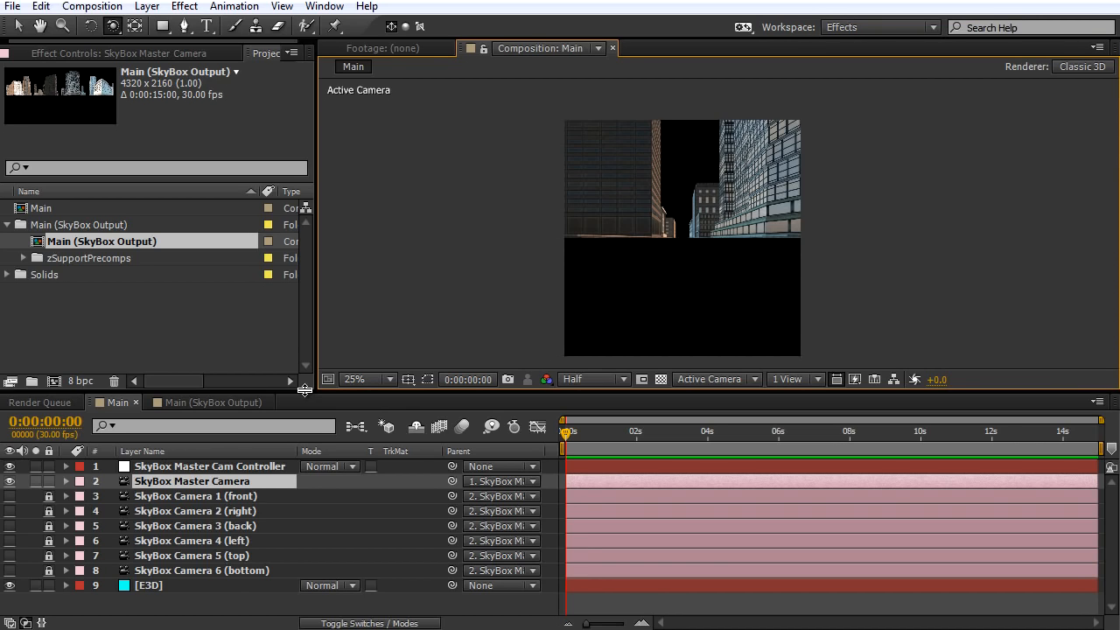
click(205, 481)
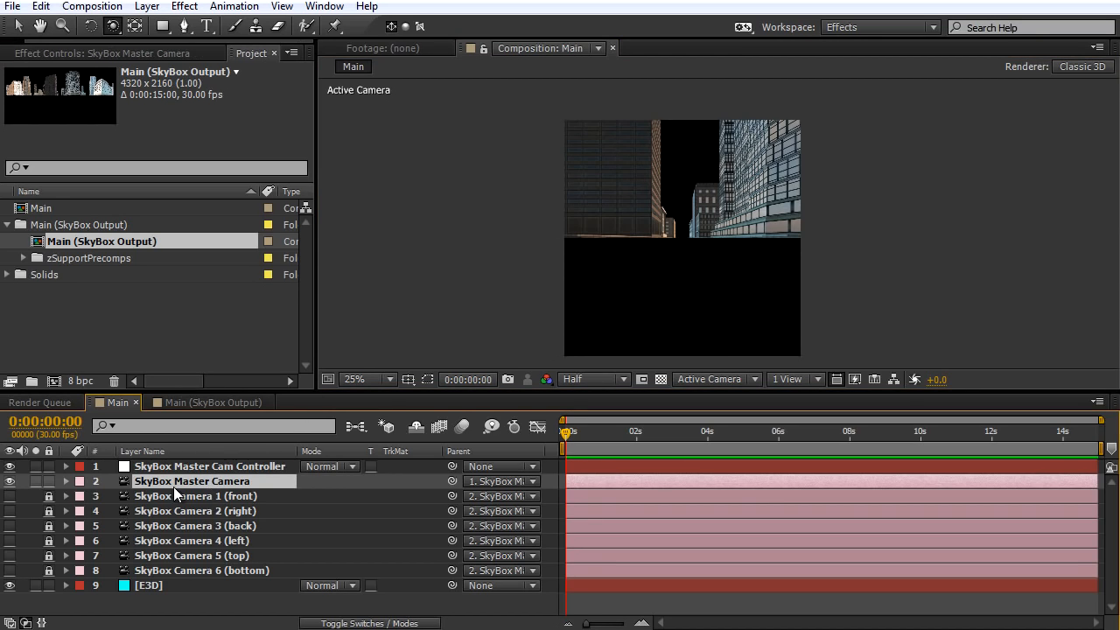
click(182, 468)
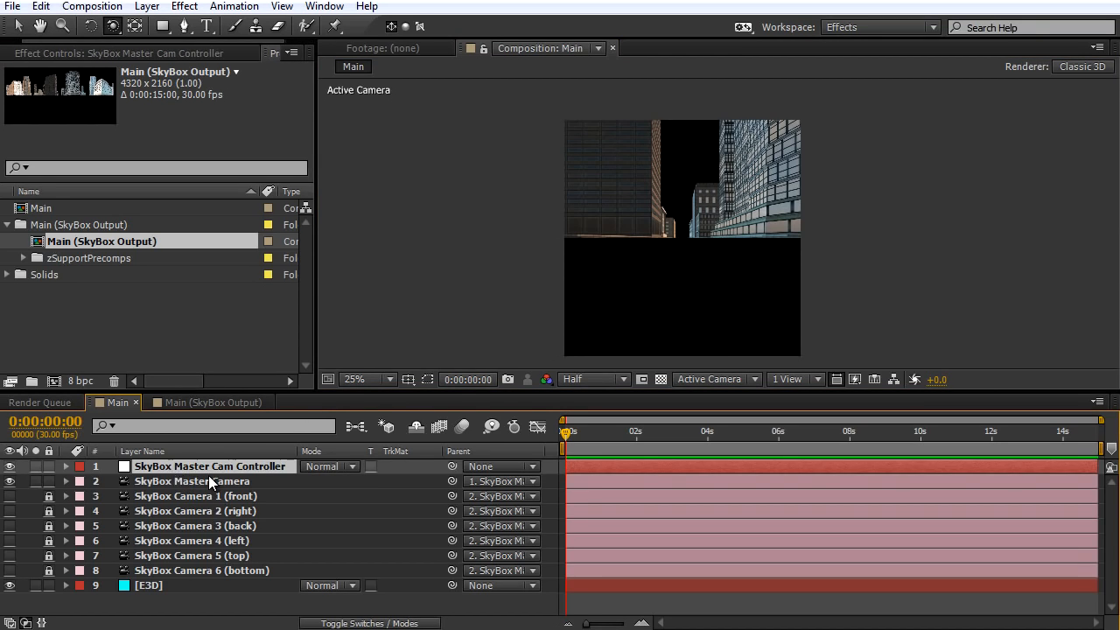
click(67, 467)
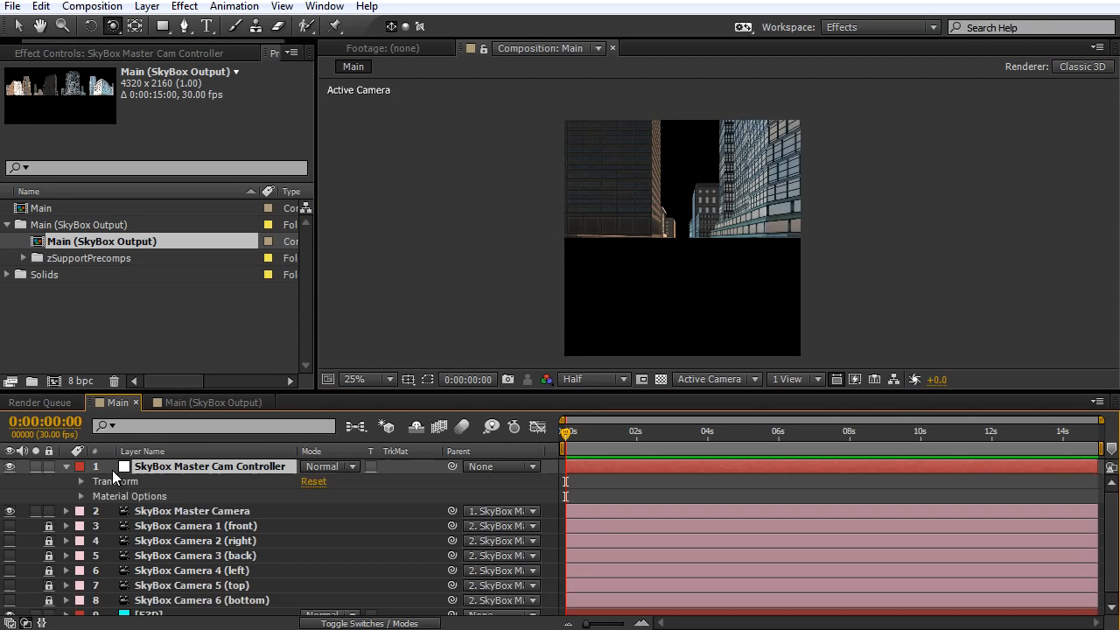
click(67, 466)
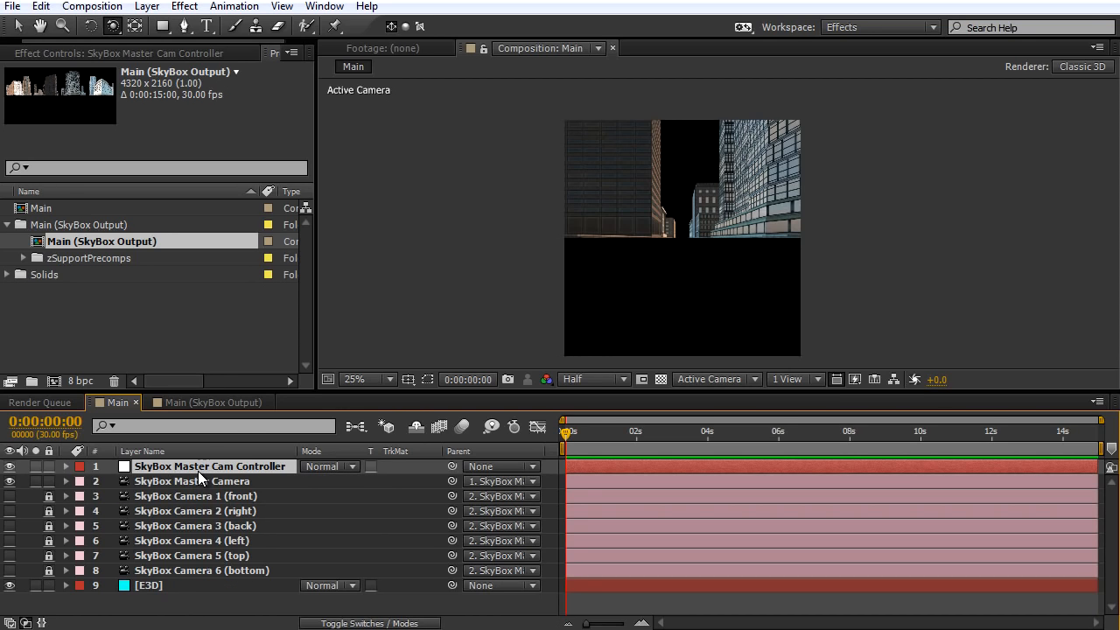
key(p)
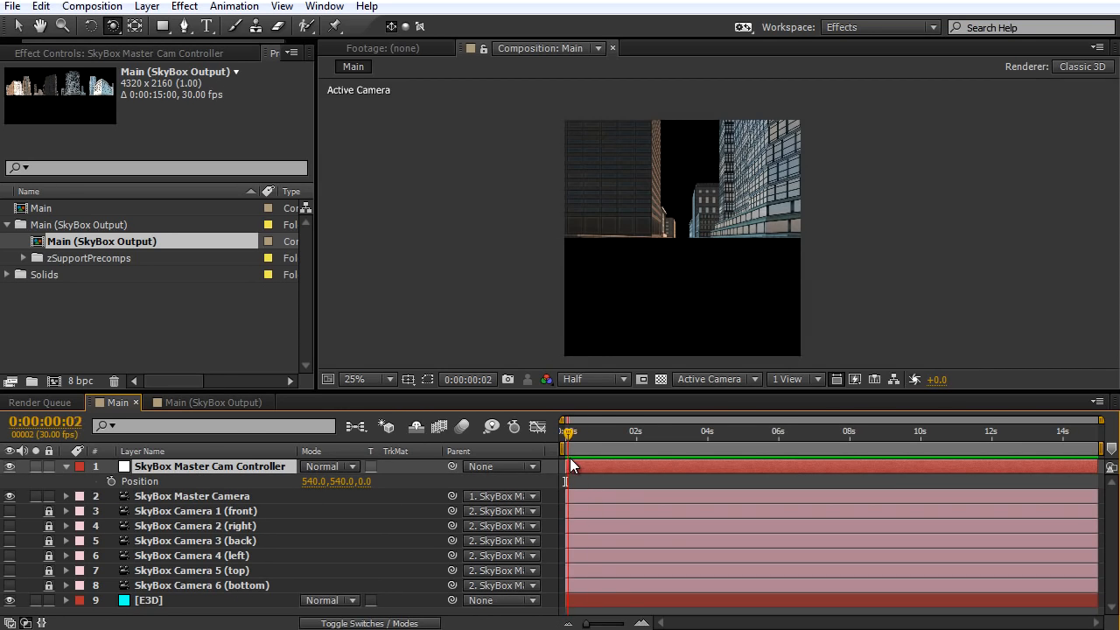
Step: Show the Main composition in Custom View 1 and examine the camera controller up close above the street between the buildings
mouse_move(570, 458)
mouse_down()
mouse_move(654, 460)
mouse_move(587, 448)
mouse_up()
click(711, 379)
click(724, 629)
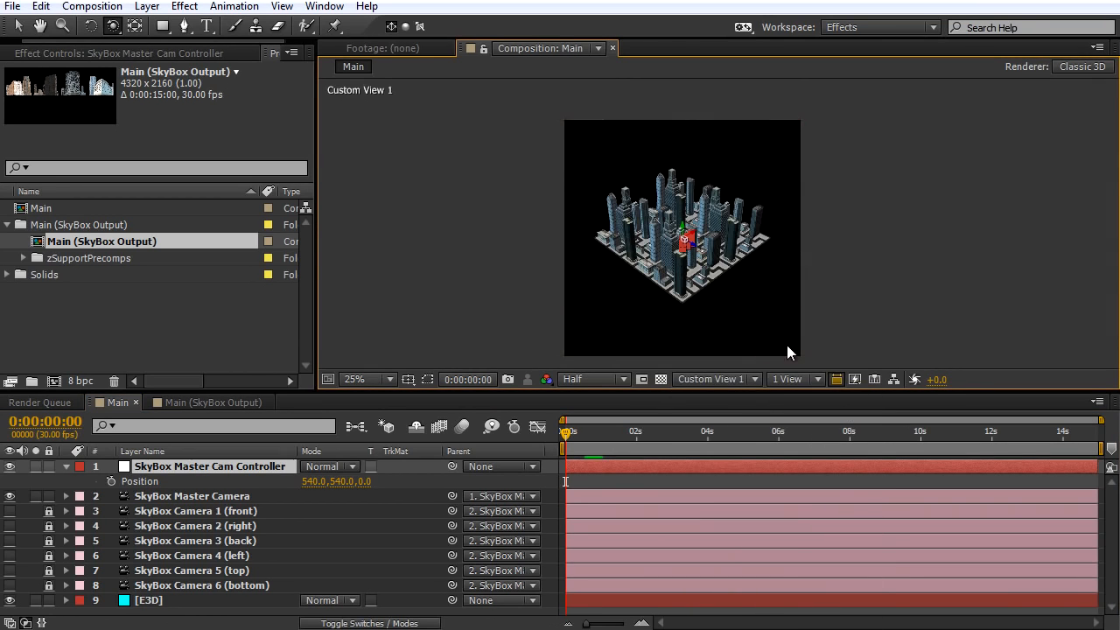
drag(712, 281, 690, 166)
key(c)
key(c)
key(c)
key(c)
drag(721, 224, 746, 283)
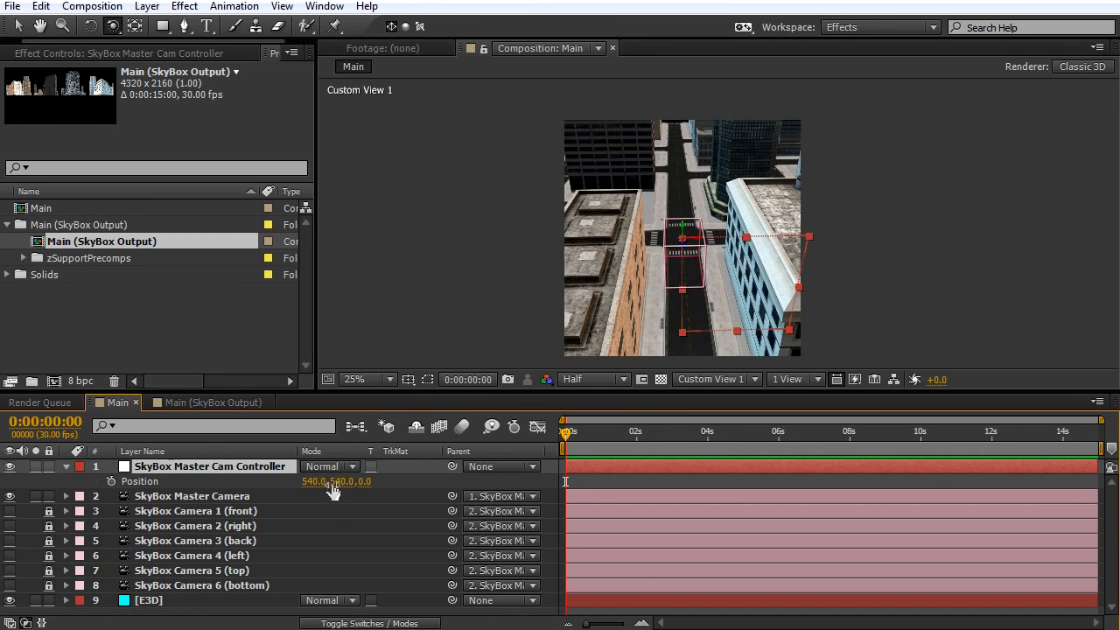
Step: Raise the SkyBox Master Cam Controller to a Y position of 440 and return the view to Active Camera
drag(333, 483, 270, 479)
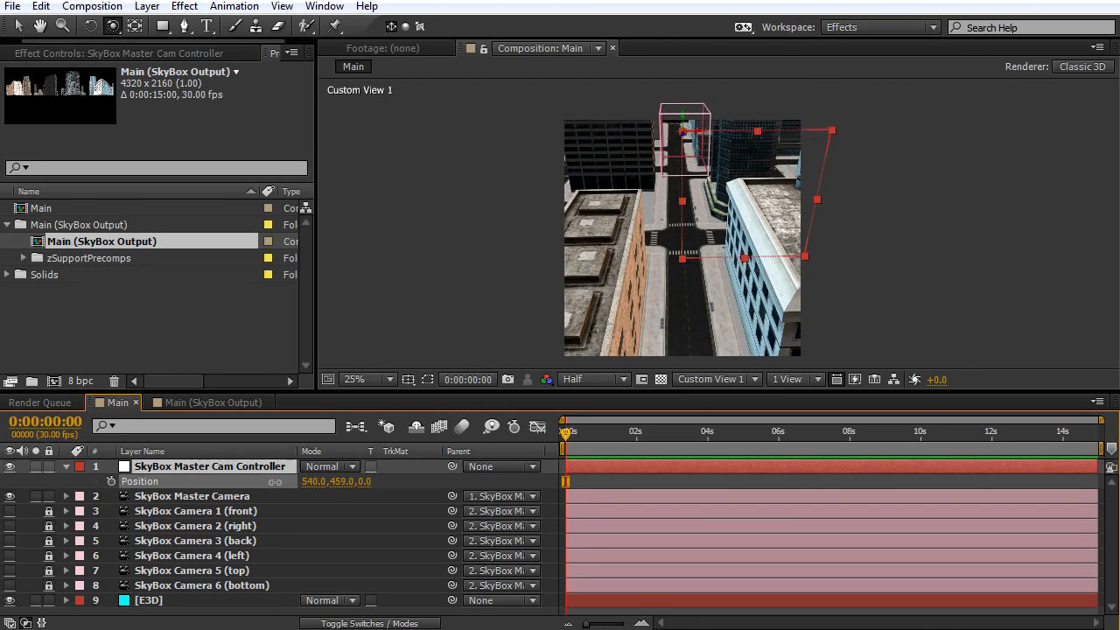
drag(337, 482, 344, 482)
click(717, 383)
click(710, 337)
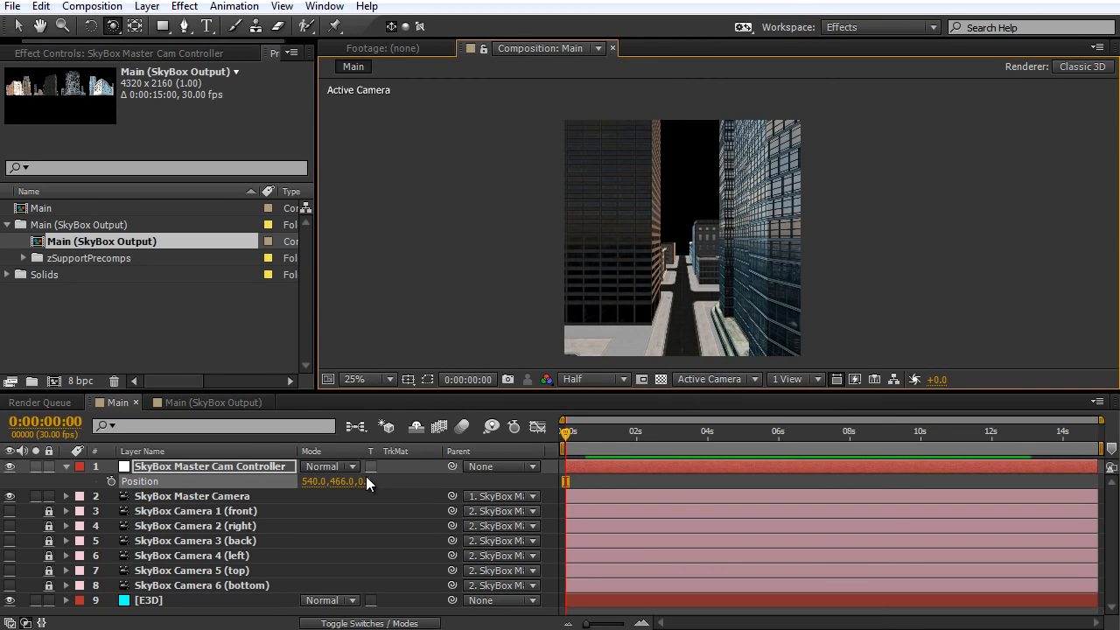
drag(342, 482, 279, 505)
Step: Orbit the SkyBox Master Camera sideways to face the brown building and the street intersection
drag(717, 231, 640, 225)
drag(715, 250, 582, 251)
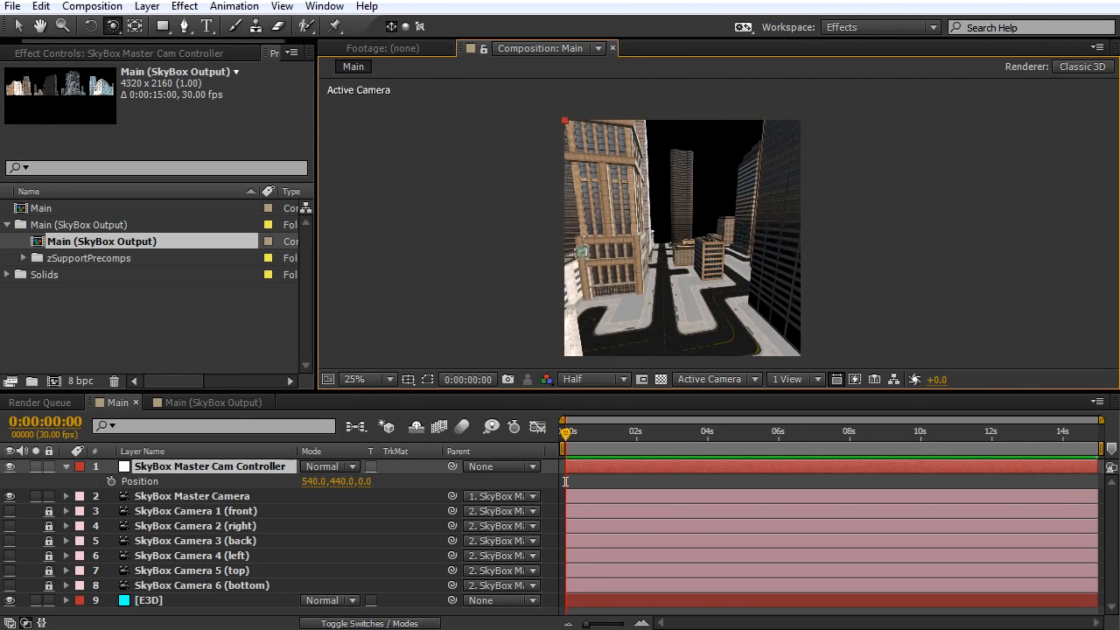
Step: Set the SkyBox Master Camera's Orientation to 0, 0, 0 in its Transform properties
click(167, 499)
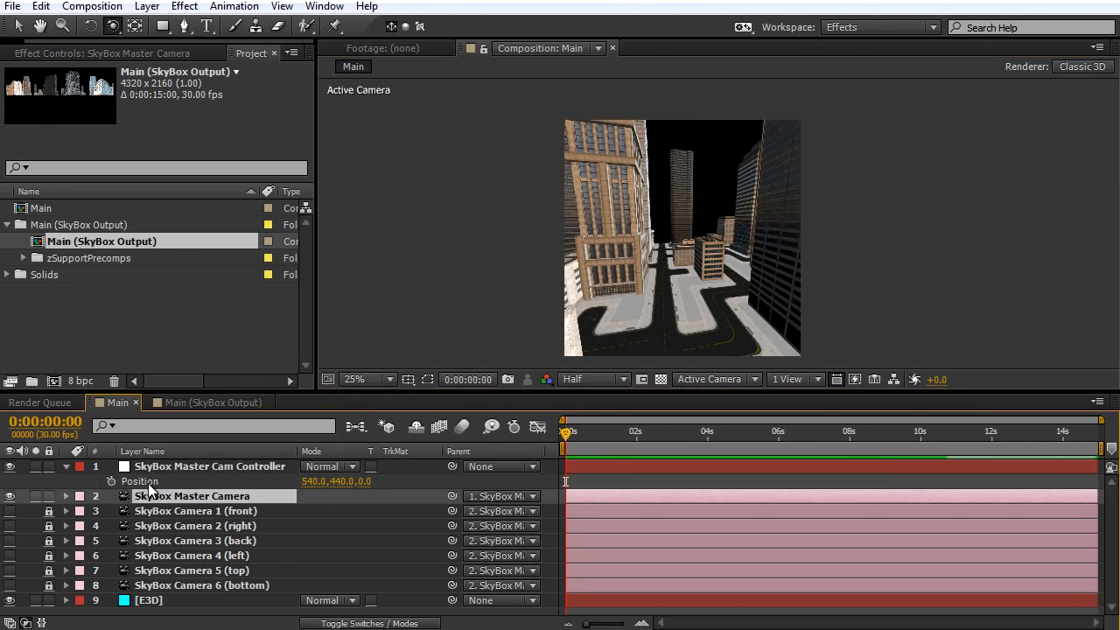
click(99, 504)
click(65, 496)
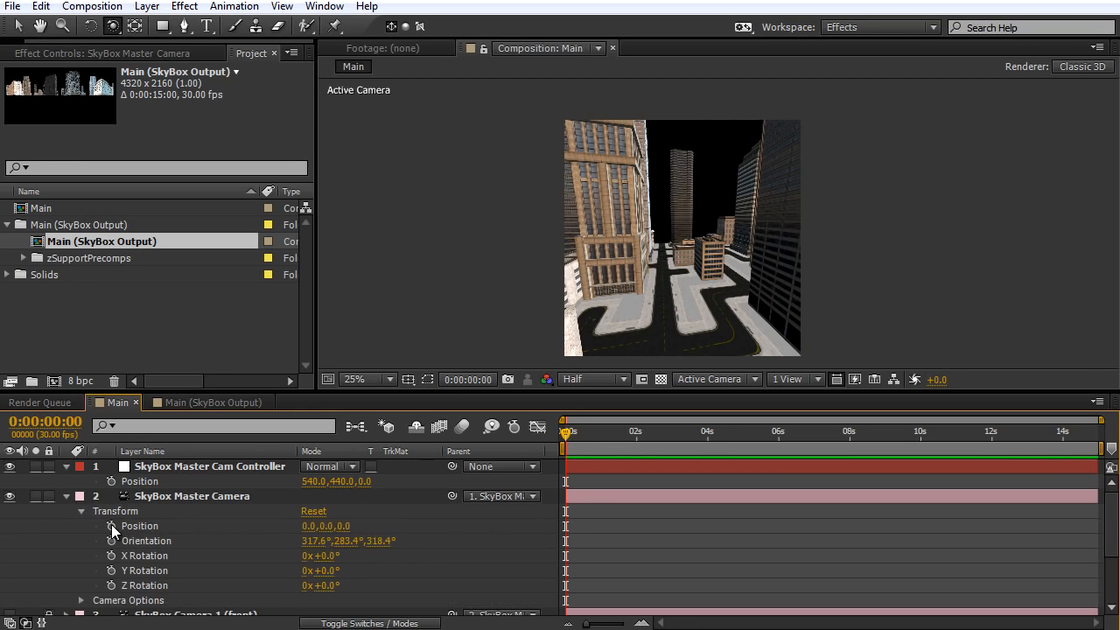
click(312, 541)
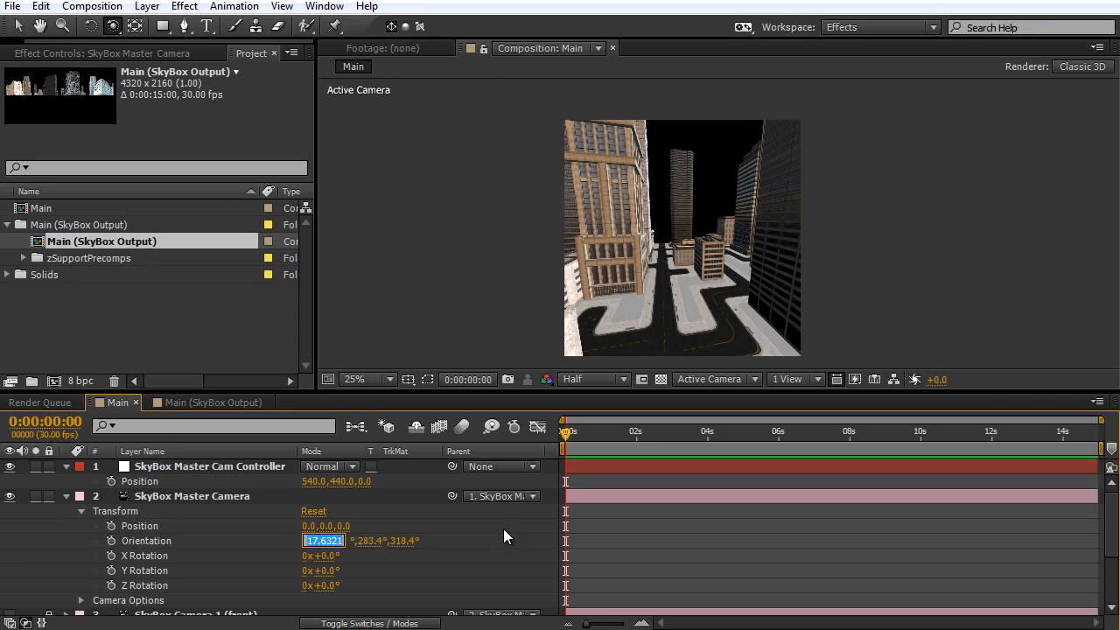
text(0)
key(Tab)
text(0)
key(Tab)
text(0)
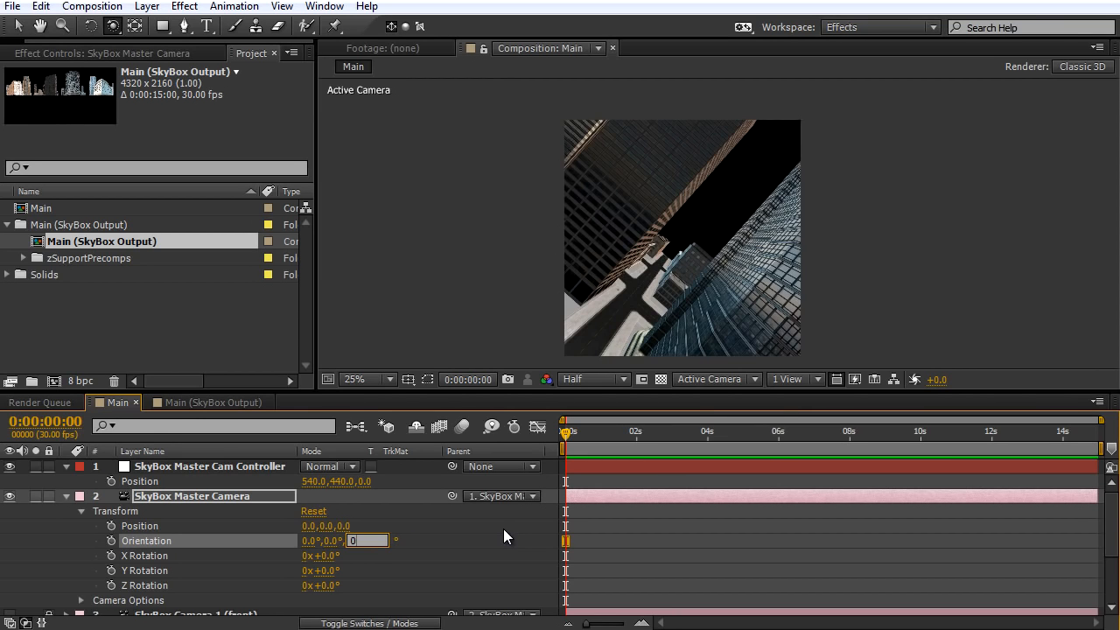
click(617, 218)
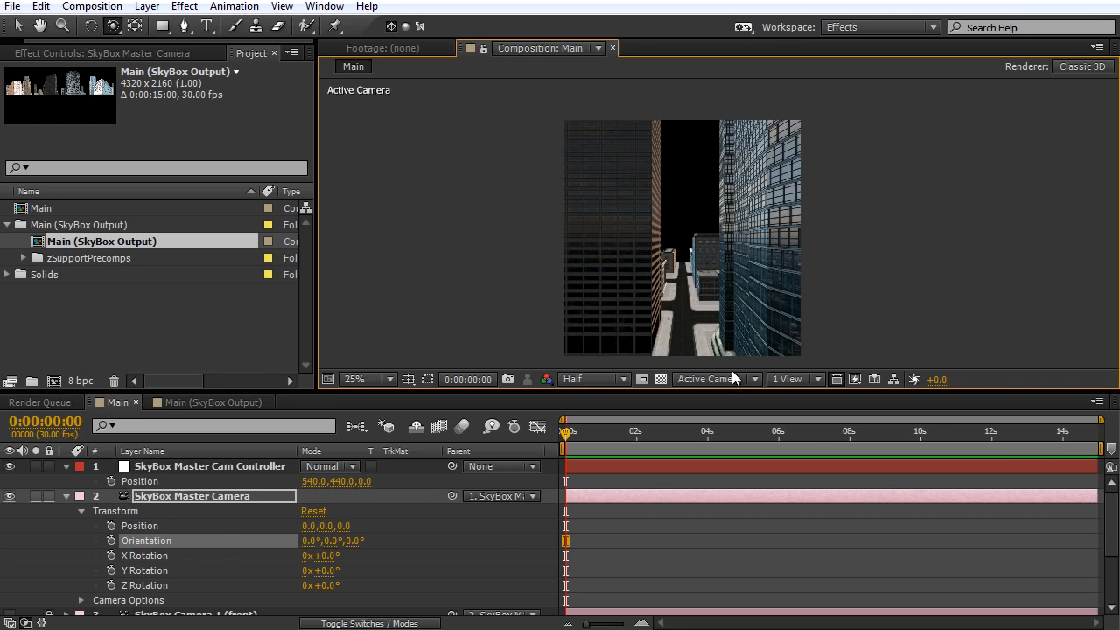
Step: Try orbiting the SkyBox Master Camera up toward the blue tower, and undo that rotation
drag(711, 253, 649, 280)
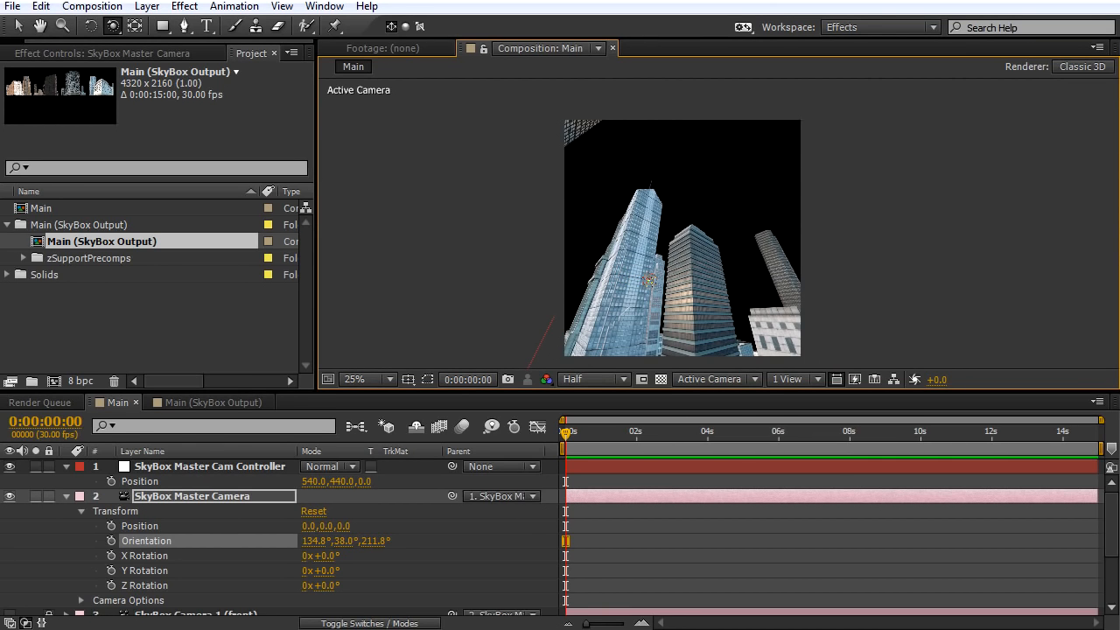
key(ctrl+z)
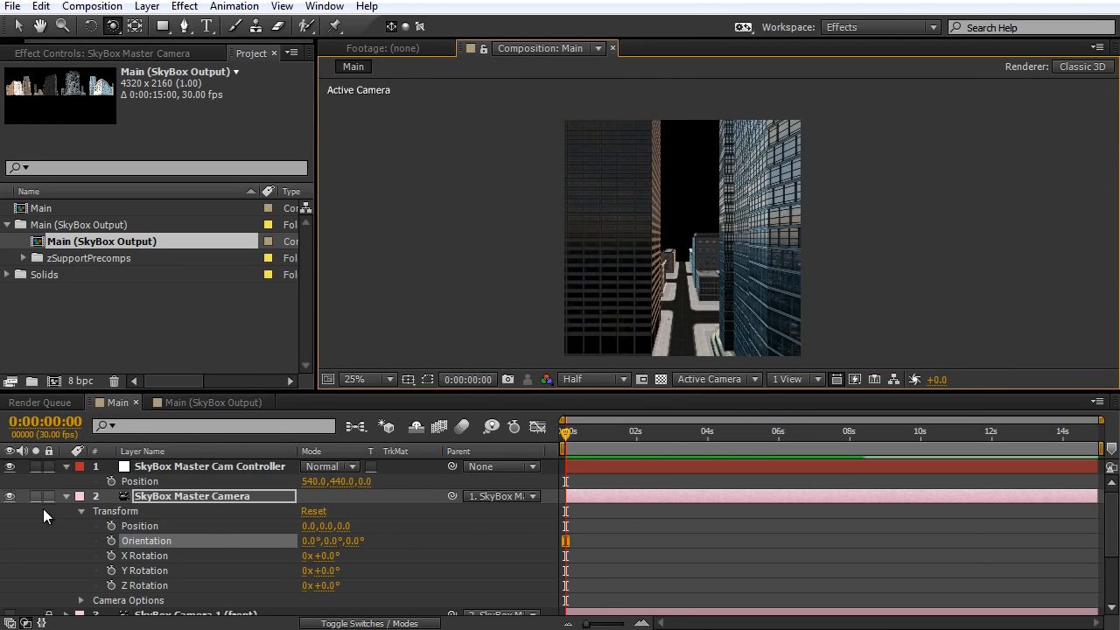
Step: Collapse the SkyBox Master Camera's properties and move the SkyBox Master Cam Controller back to a Z position of -524
click(67, 496)
click(175, 466)
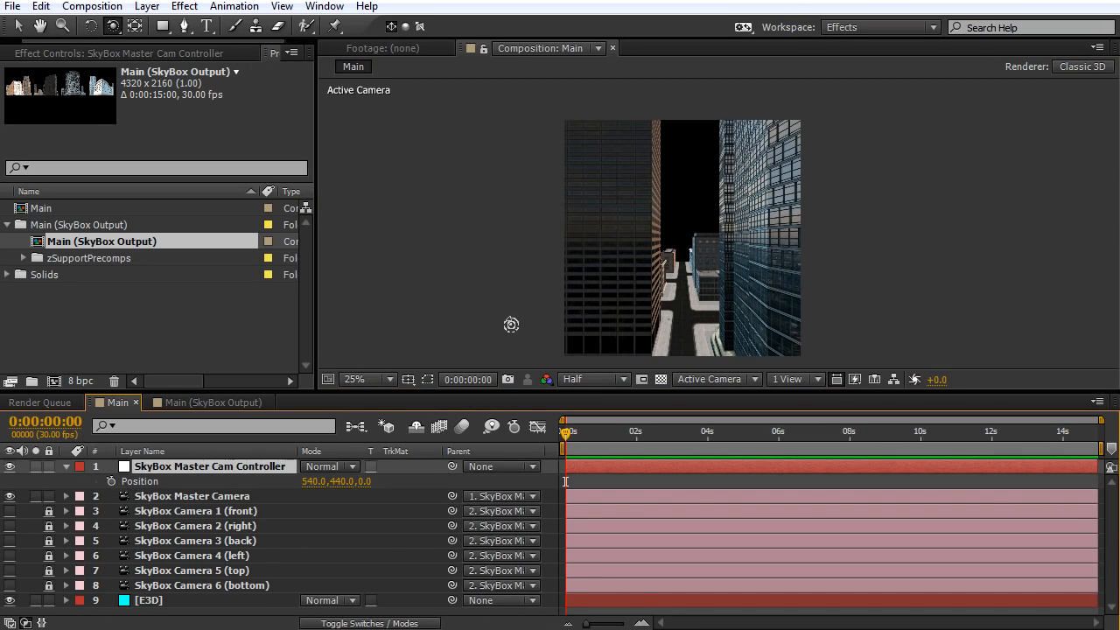
key(v)
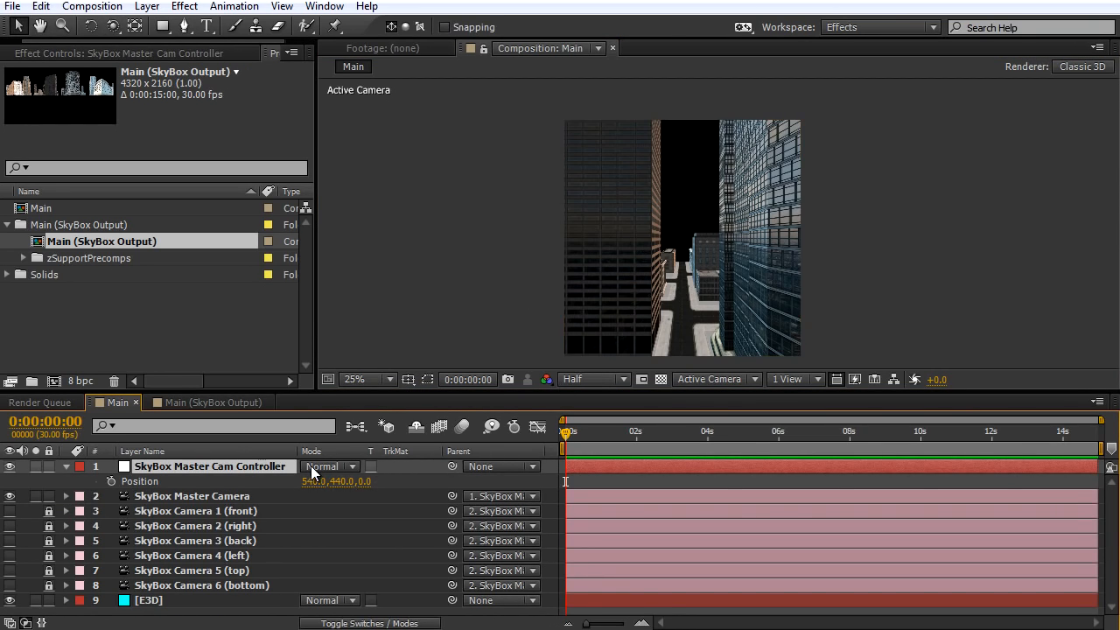
drag(566, 433, 541, 426)
drag(366, 493, 72, 478)
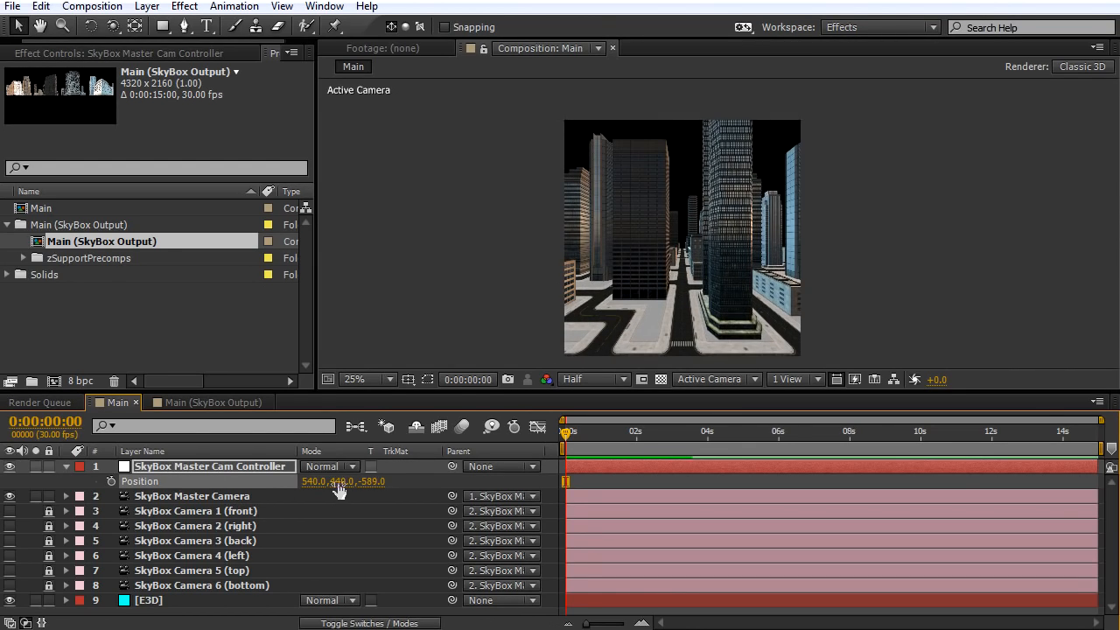
drag(370, 485, 429, 485)
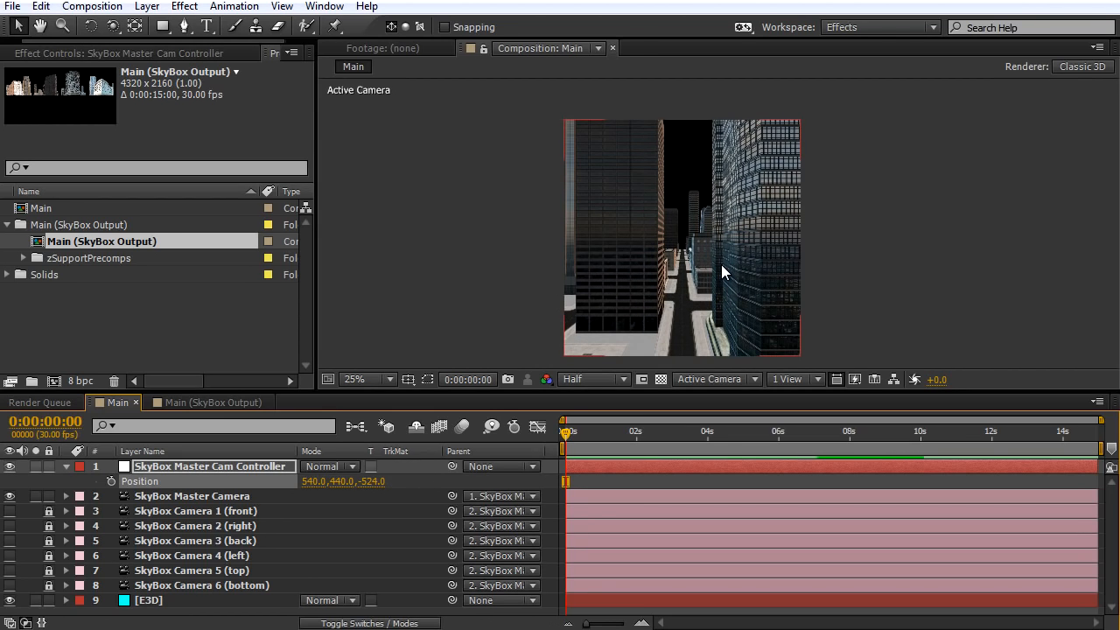
Step: Try orbiting the camera down toward the street from the new controller position, and undo the orbit
key(c)
drag(700, 276, 697, 203)
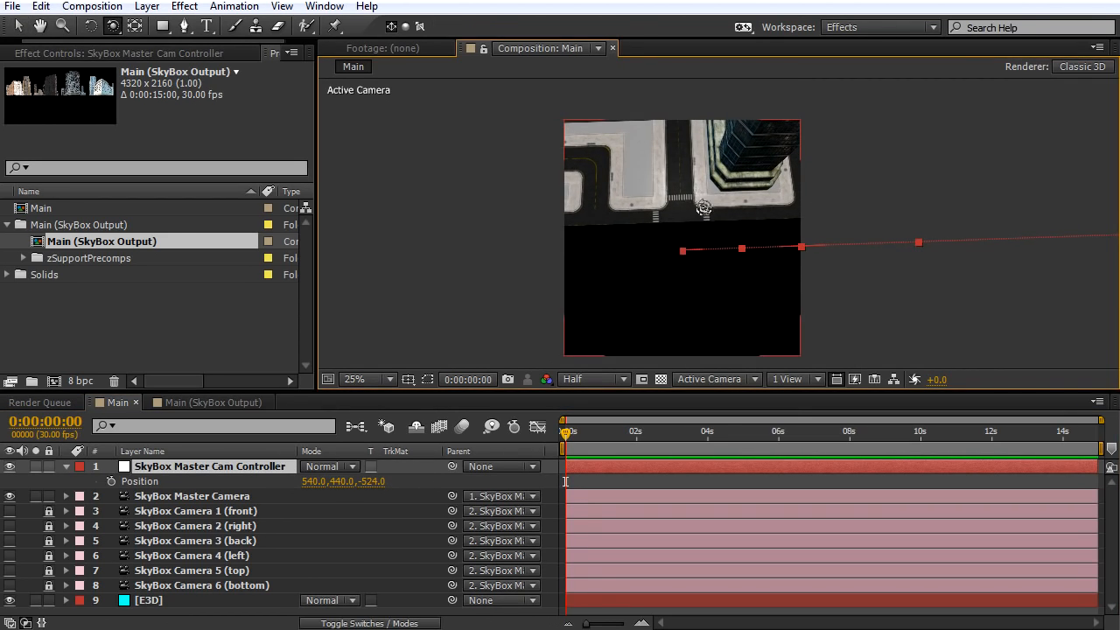
key(ctrl+z)
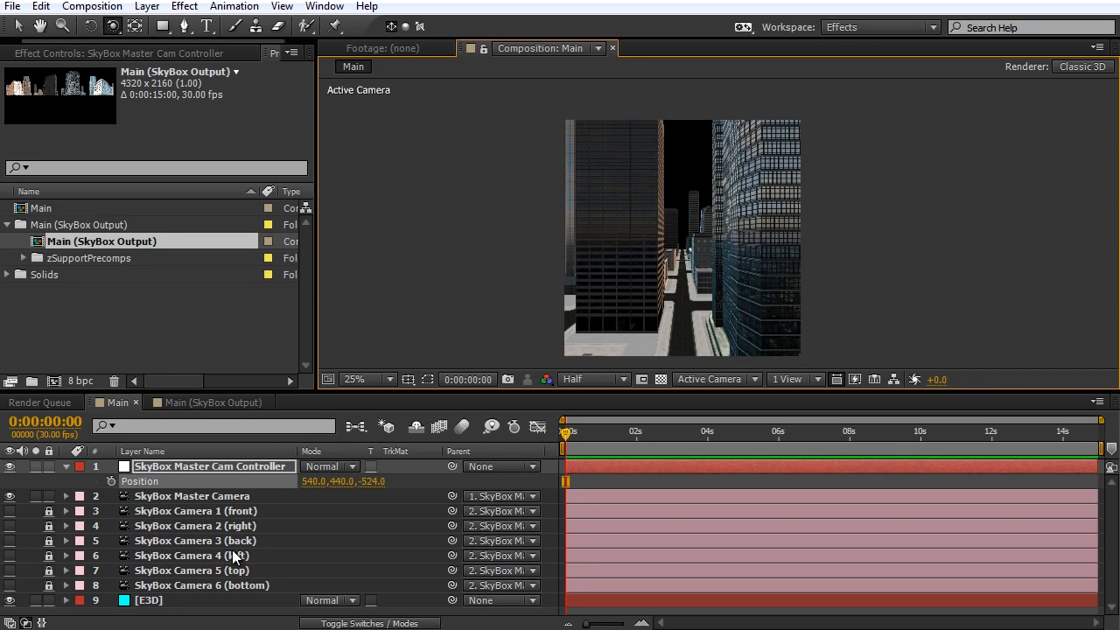
Step: Try moving the SkyBox Master Cam Controller forward to a Z position of about -504
drag(345, 489, 382, 482)
key(ctrl+z)
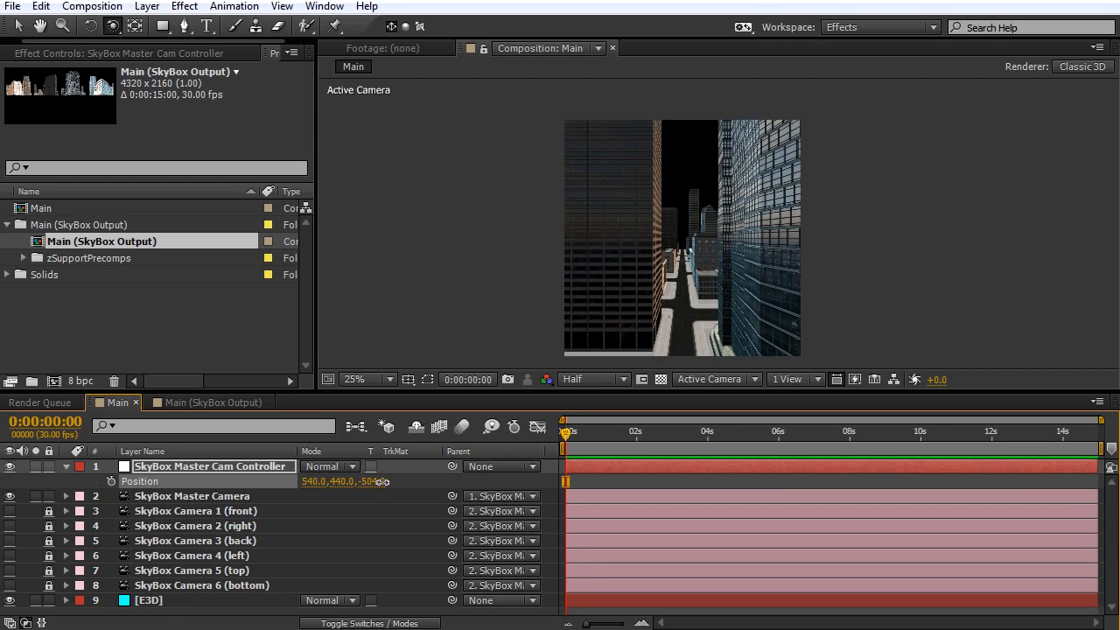
Step: Try tilting the camera down toward the base of the blue tower, and undo that rotation
mouse_move(715, 242)
mouse_down()
mouse_move(714, 191)
mouse_move(709, 225)
mouse_up()
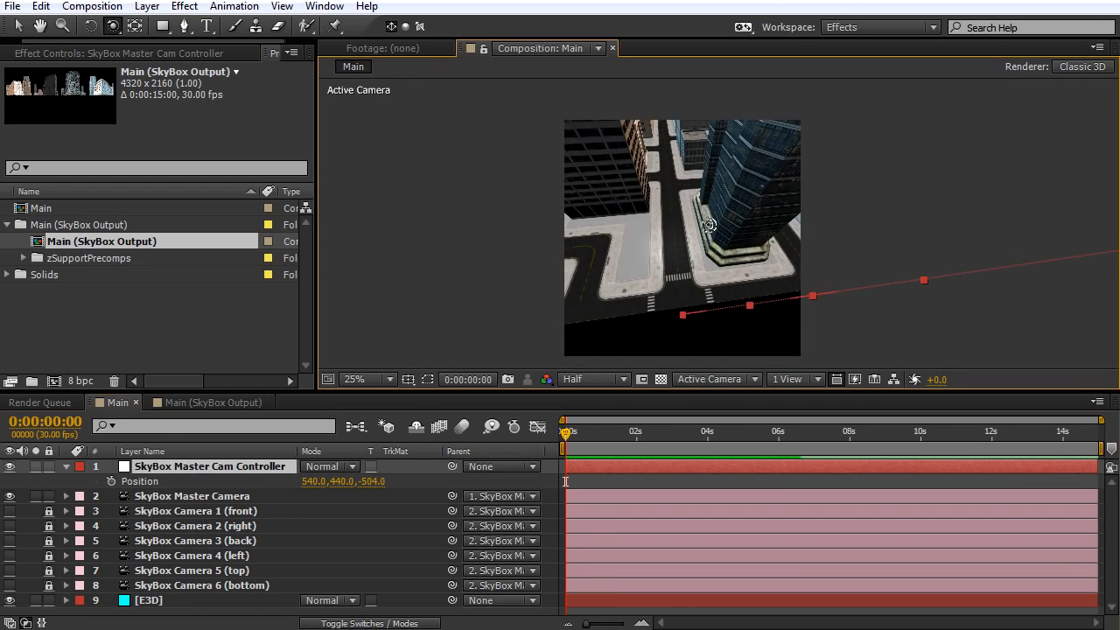
key(ctrl+z)
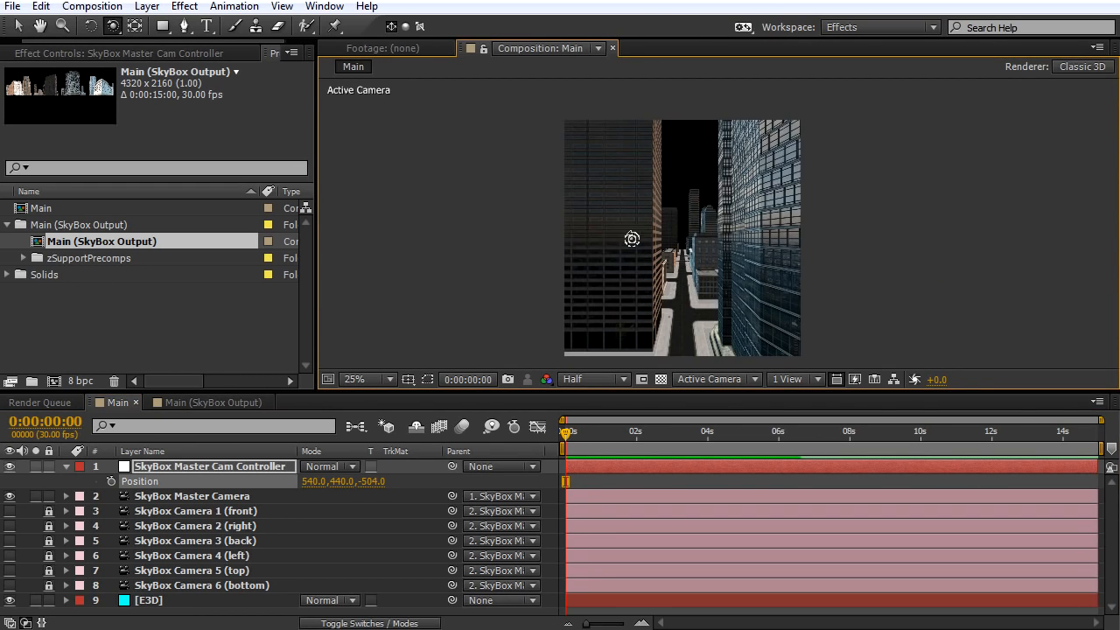
Step: Switch to Custom View 1 and orbit around the city to examine the SkyBox Master Camera from the side
click(709, 381)
click(735, 629)
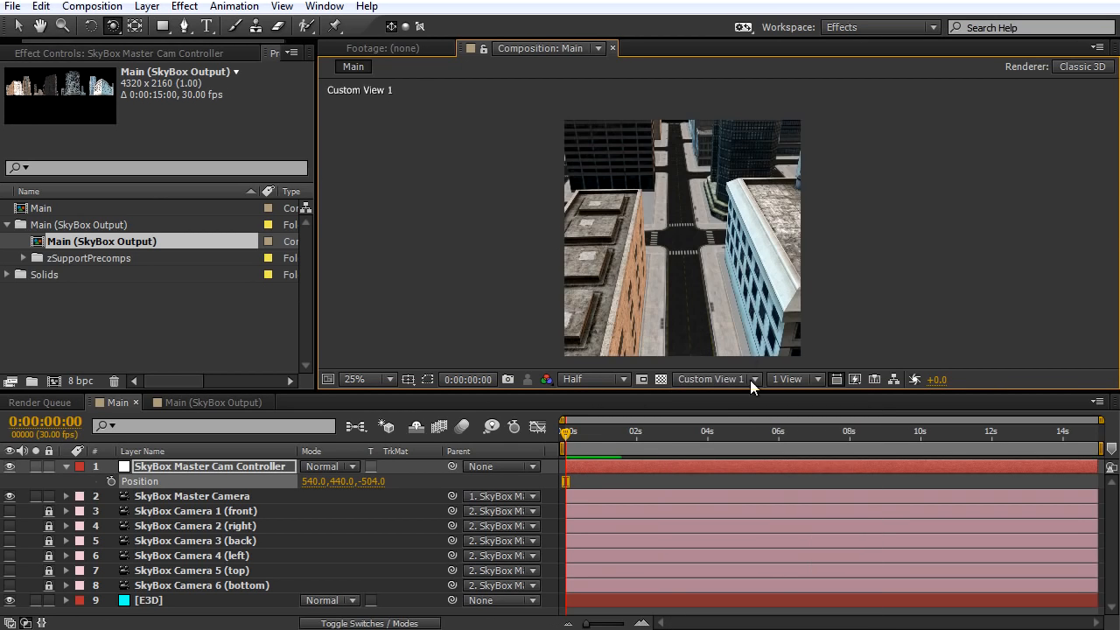
drag(680, 251, 635, 612)
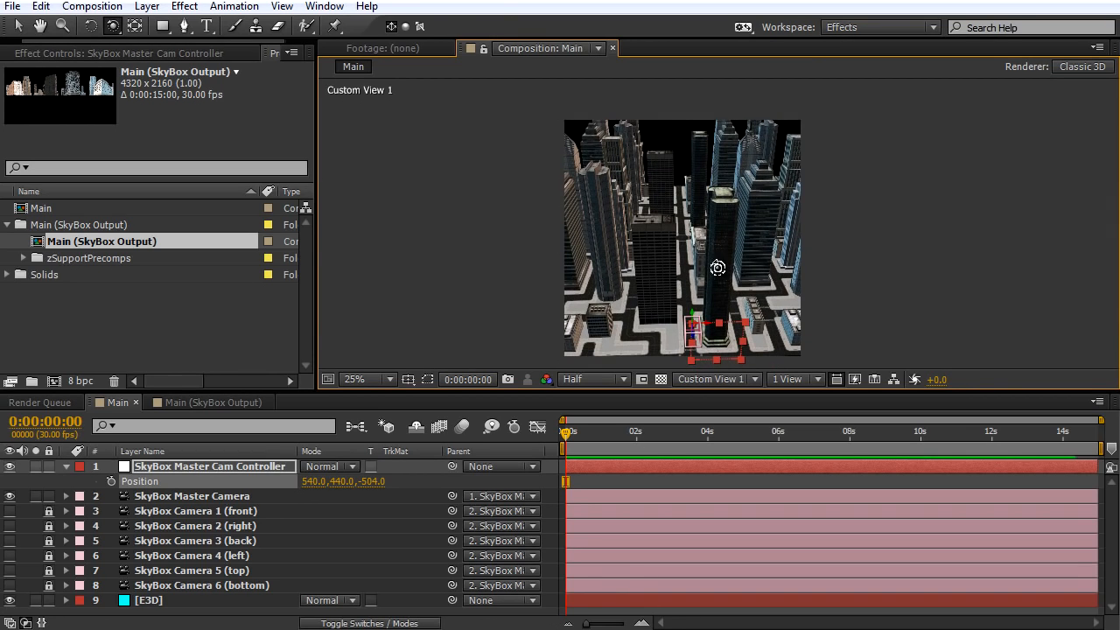
drag(717, 265, 655, 286)
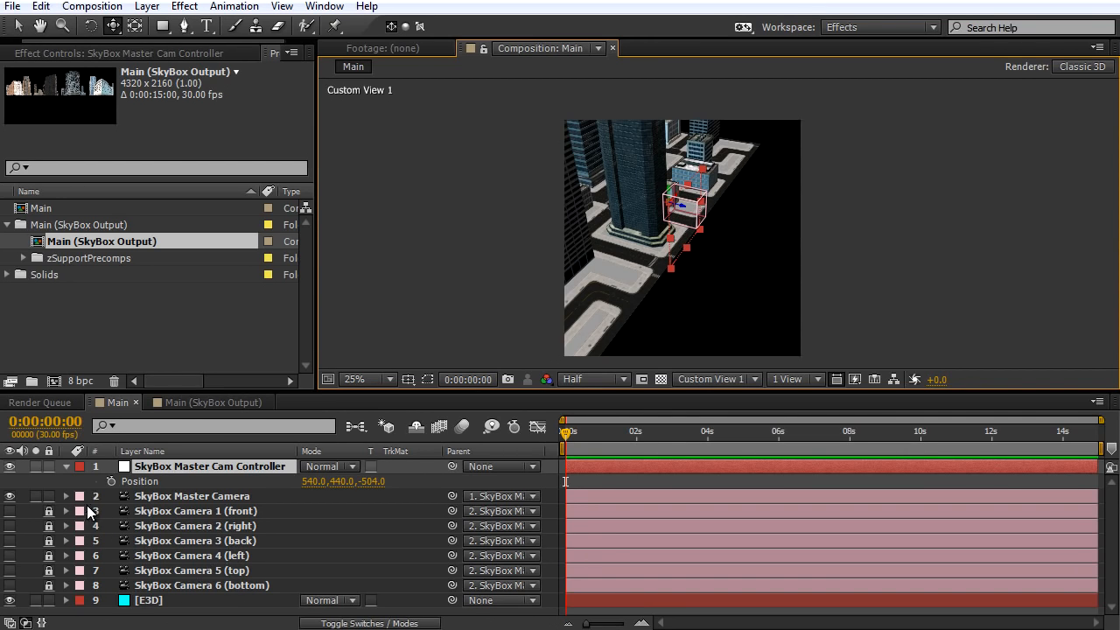
Step: Temporarily show SkyBox Cameras 1 to 6 to inspect the camera rig from different angles, and hide them again
click(12, 514)
drag(11, 516, 10, 586)
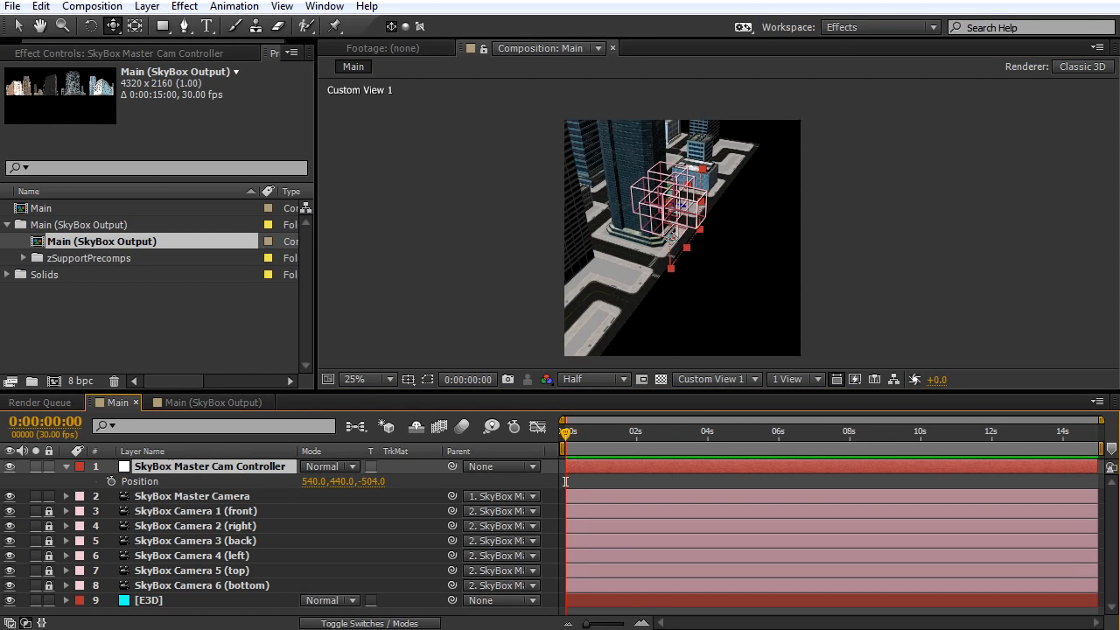
drag(657, 258, 589, 178)
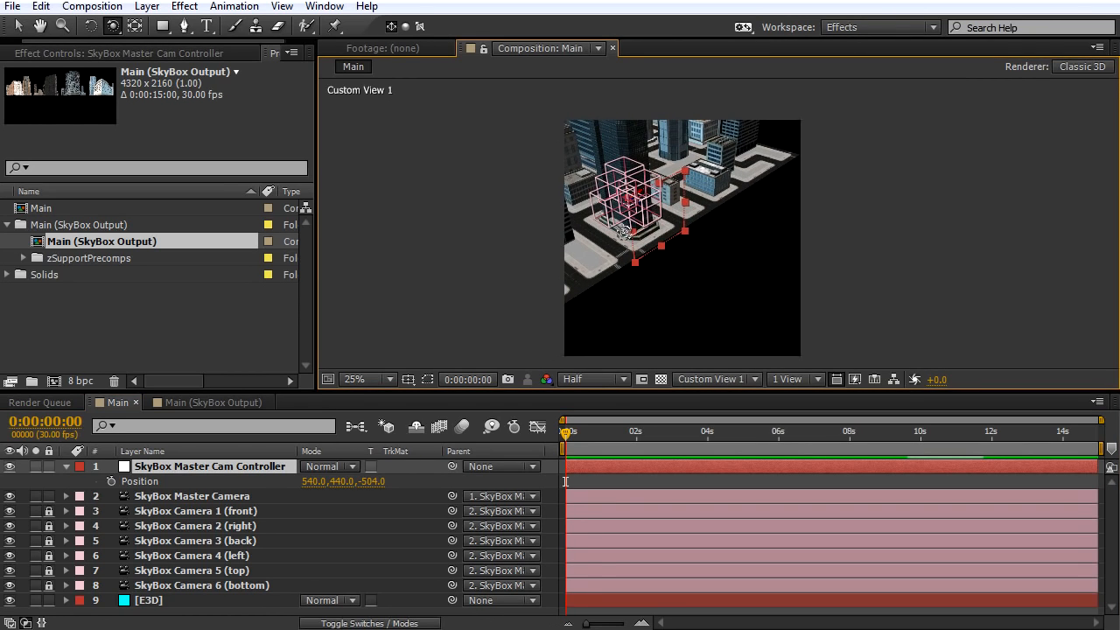
drag(623, 232, 625, 284)
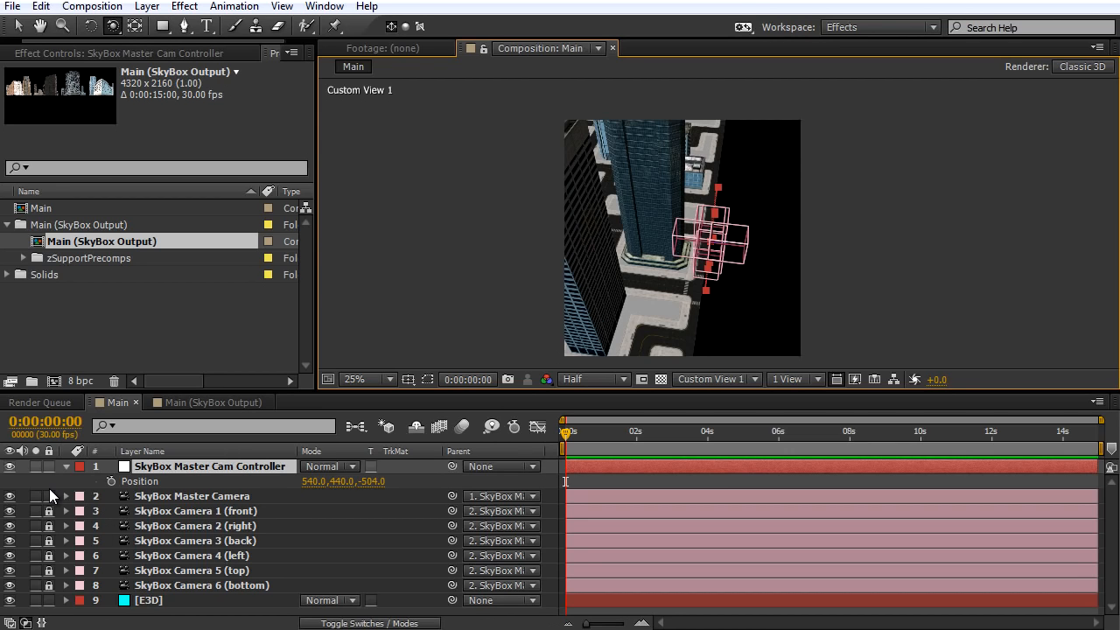
click(298, 410)
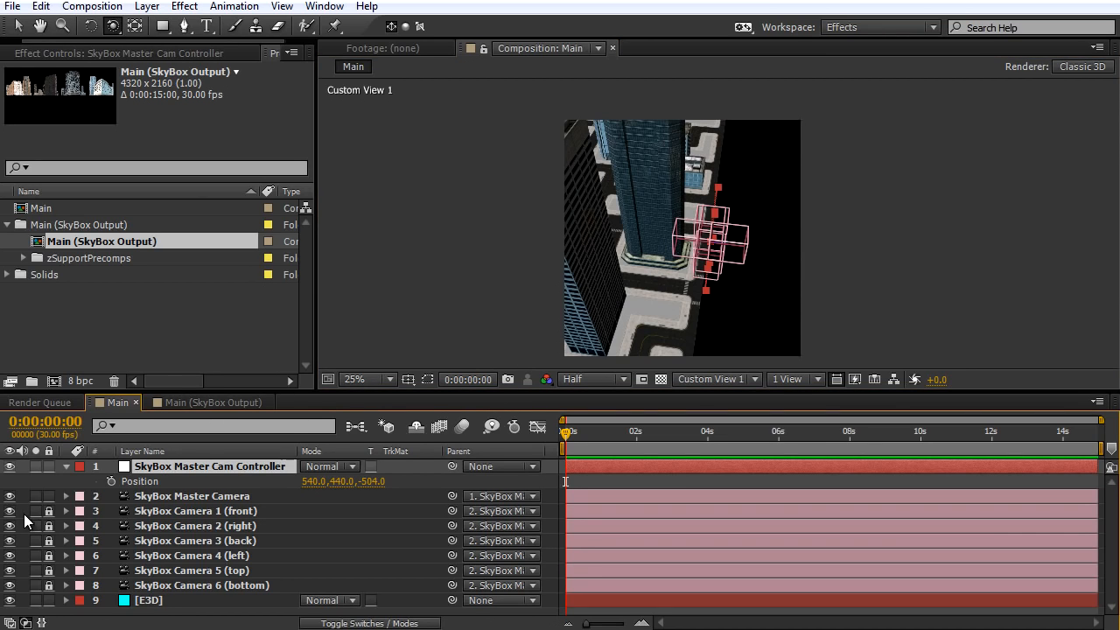
drag(11, 516, 10, 588)
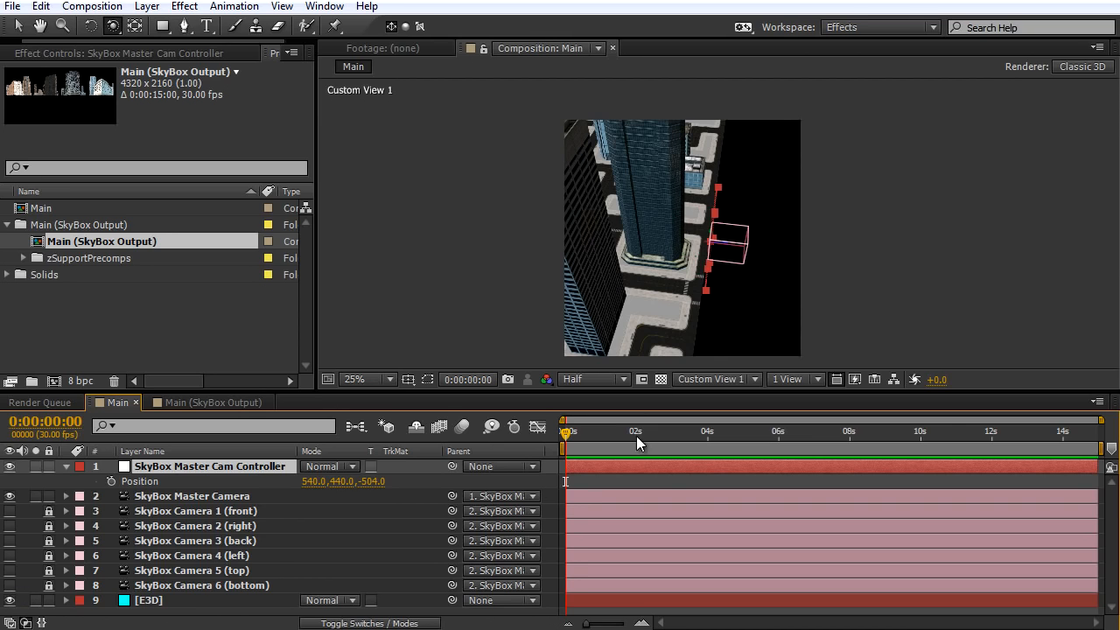
Step: In the Active Camera view, raise the SkyBox Master Cam Controller to a Y position of 189 and keyframe its Position at 0:00:00:00
drag(520, 390, 520, 511)
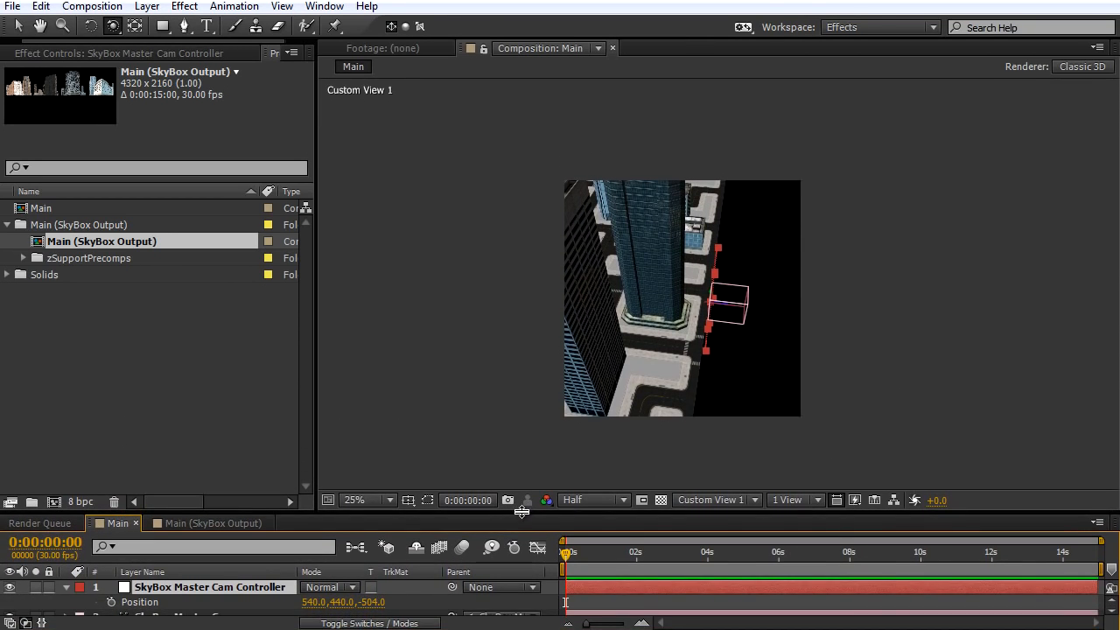
click(743, 499)
click(753, 152)
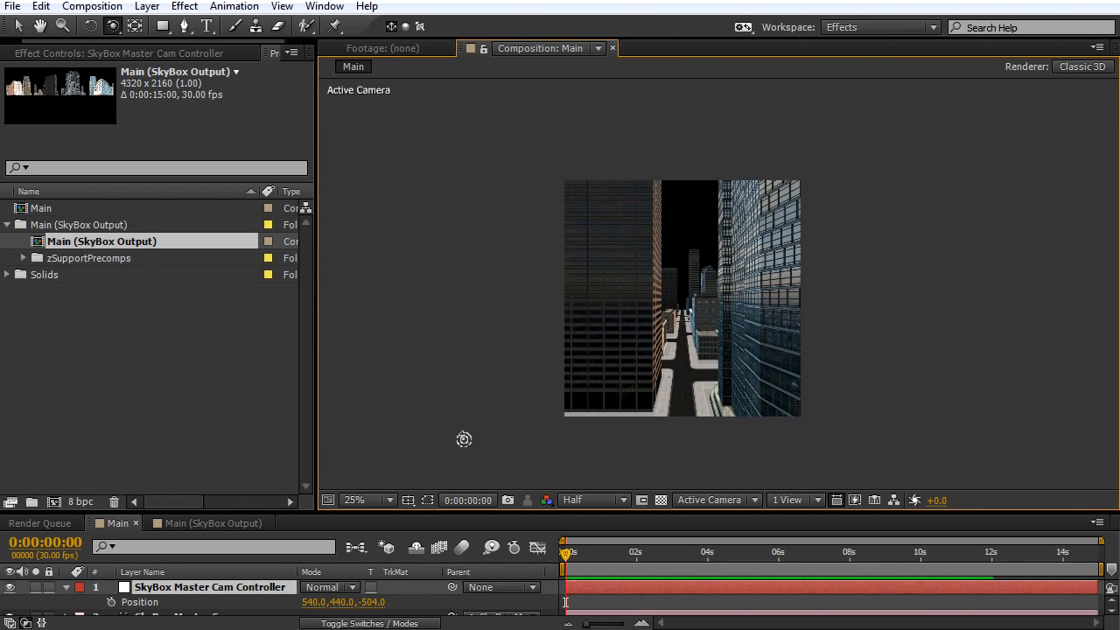
drag(341, 610, 108, 624)
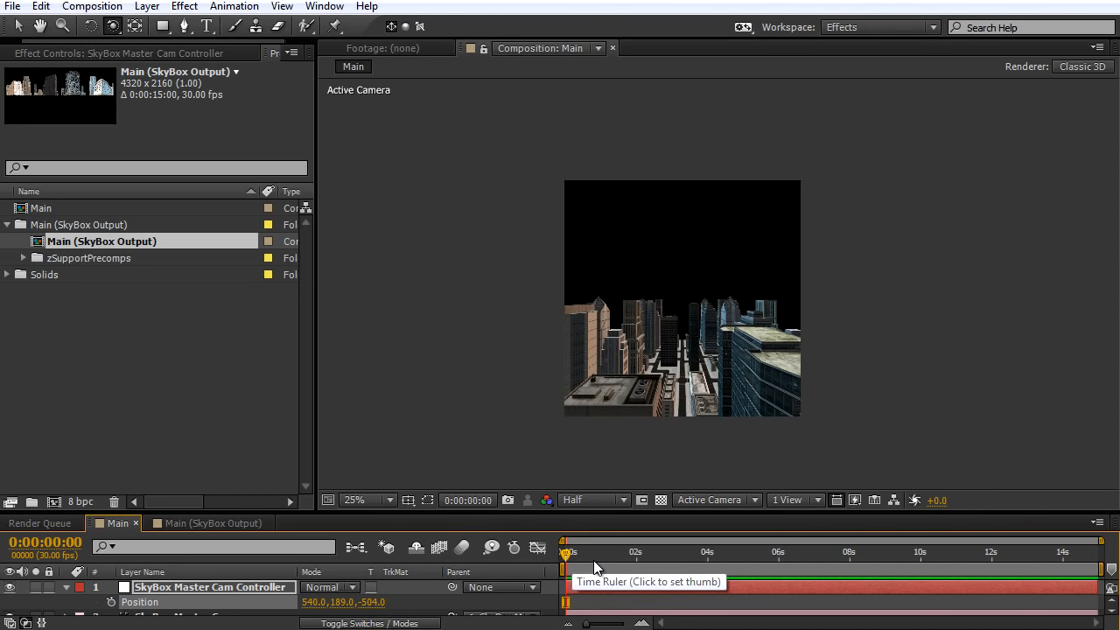
click(111, 602)
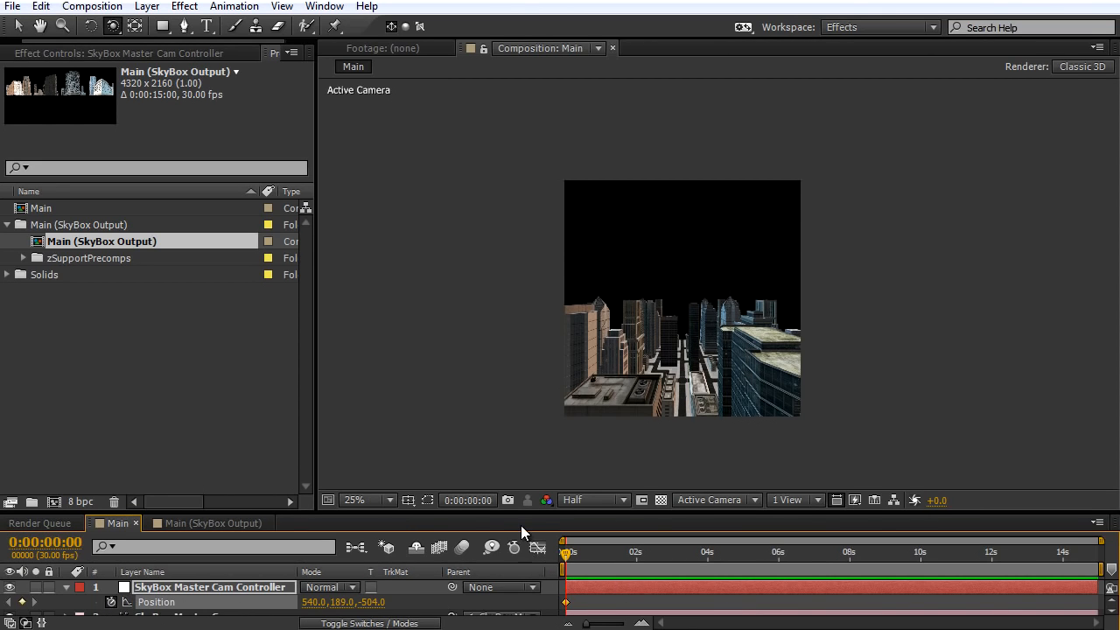
Step: At 0:00:14:29, keyframe the SkyBox Master Cam Controller down at street level with a Position of 540, 526, -28
drag(517, 514, 1113, 574)
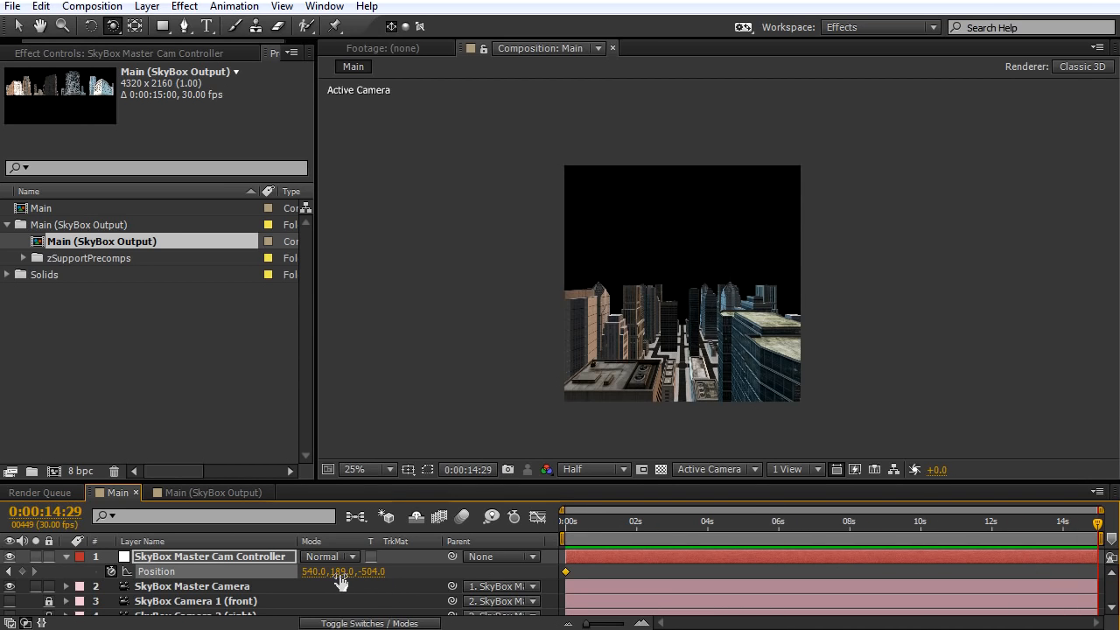
drag(338, 580, 772, 555)
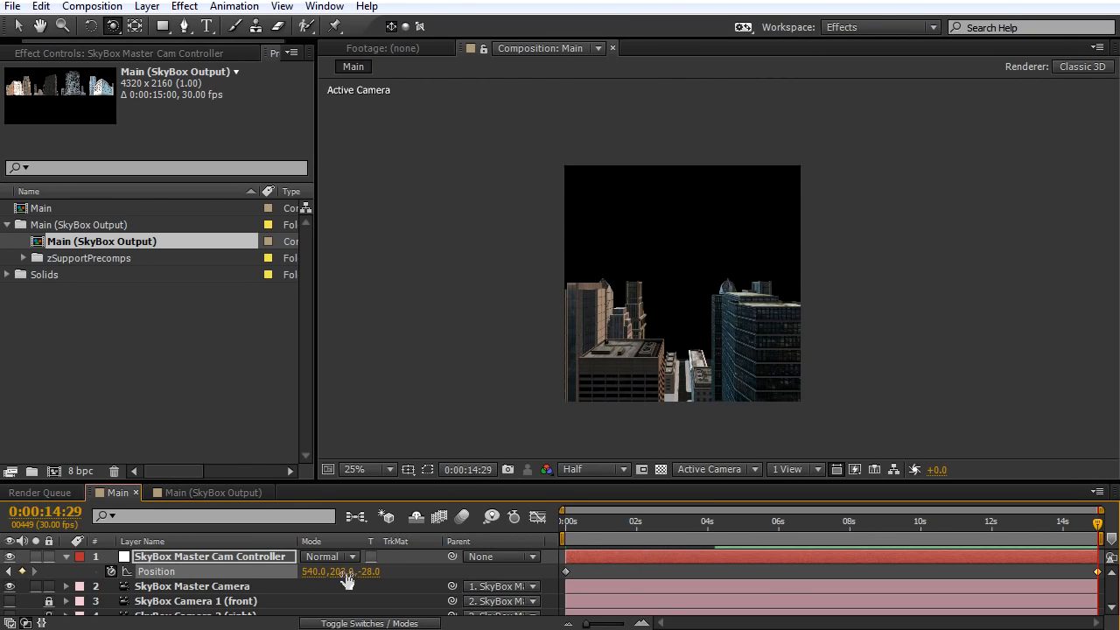
drag(338, 572, 822, 320)
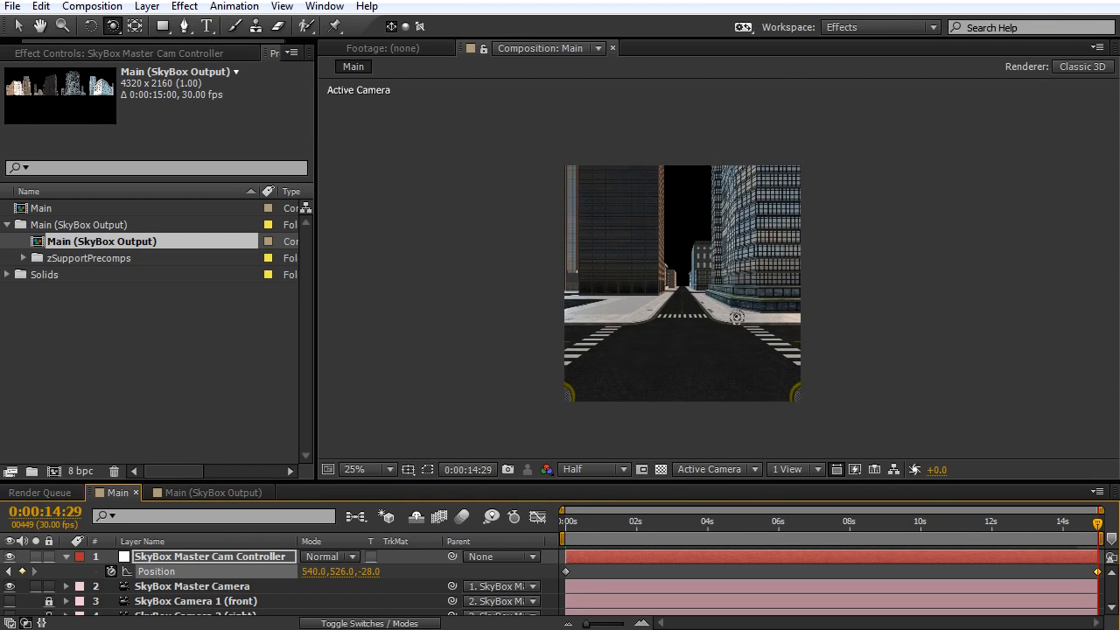
Step: Tilt the camera down toward the crosswalk and set the E3D layer's Camera Near Plane to 1.0 in the Element effect's Camera Cut-off settings
drag(711, 348, 655, 391)
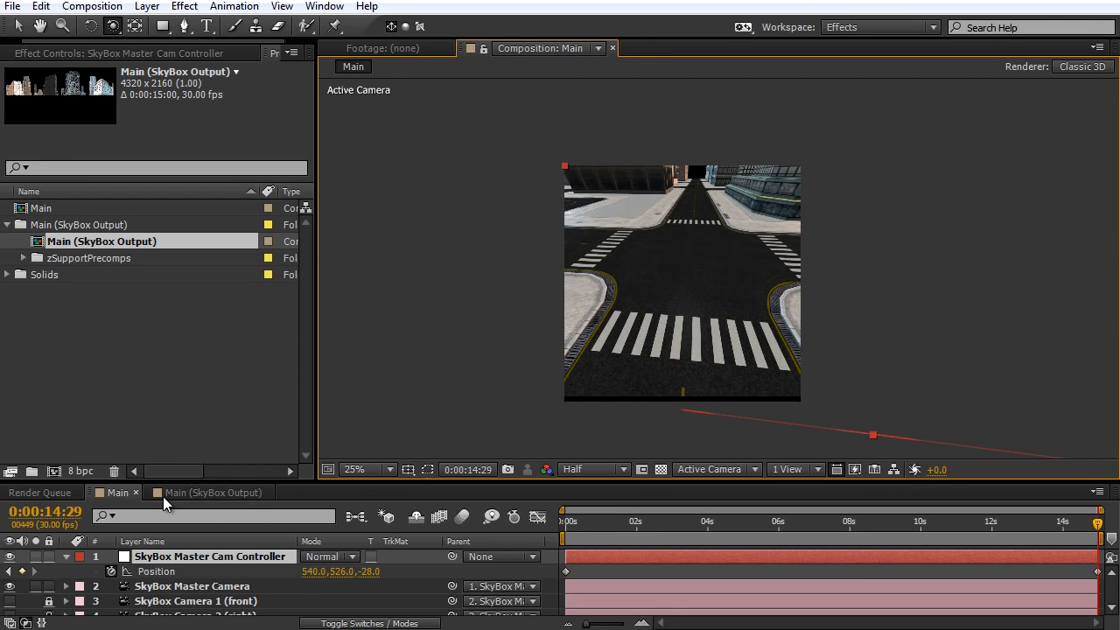
drag(281, 482, 281, 412)
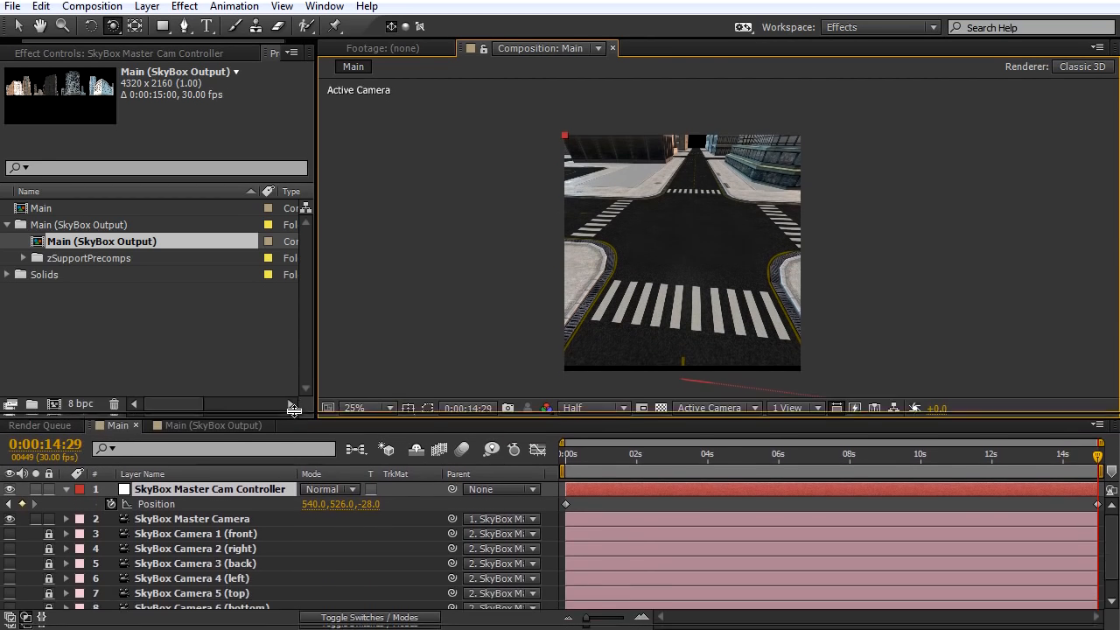
scroll(233, 533, down, 1)
click(140, 607)
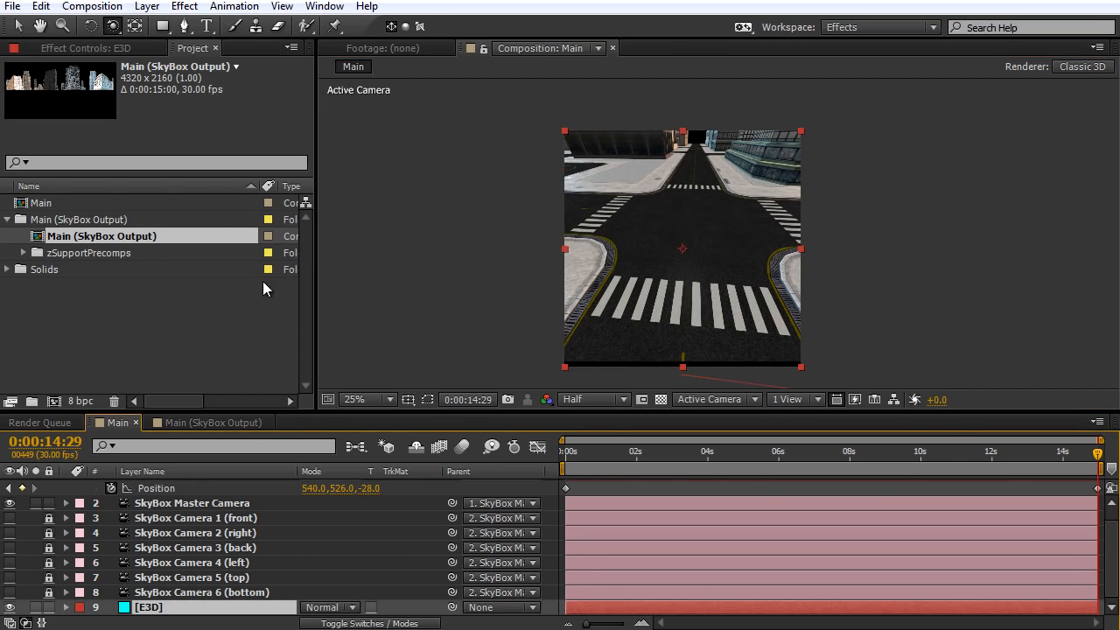
click(85, 52)
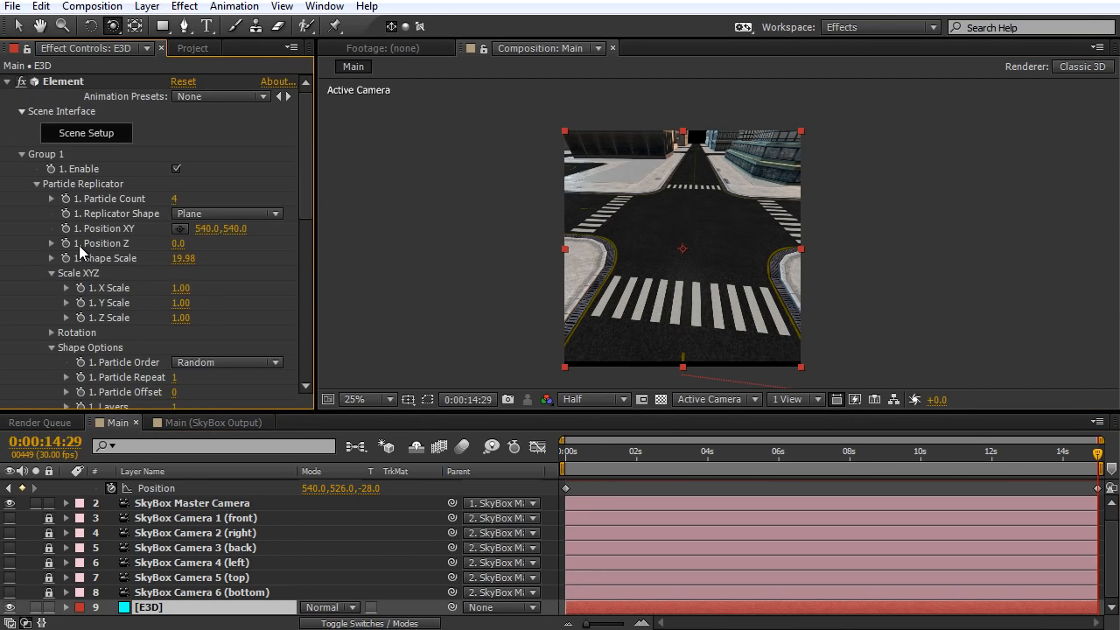
click(22, 154)
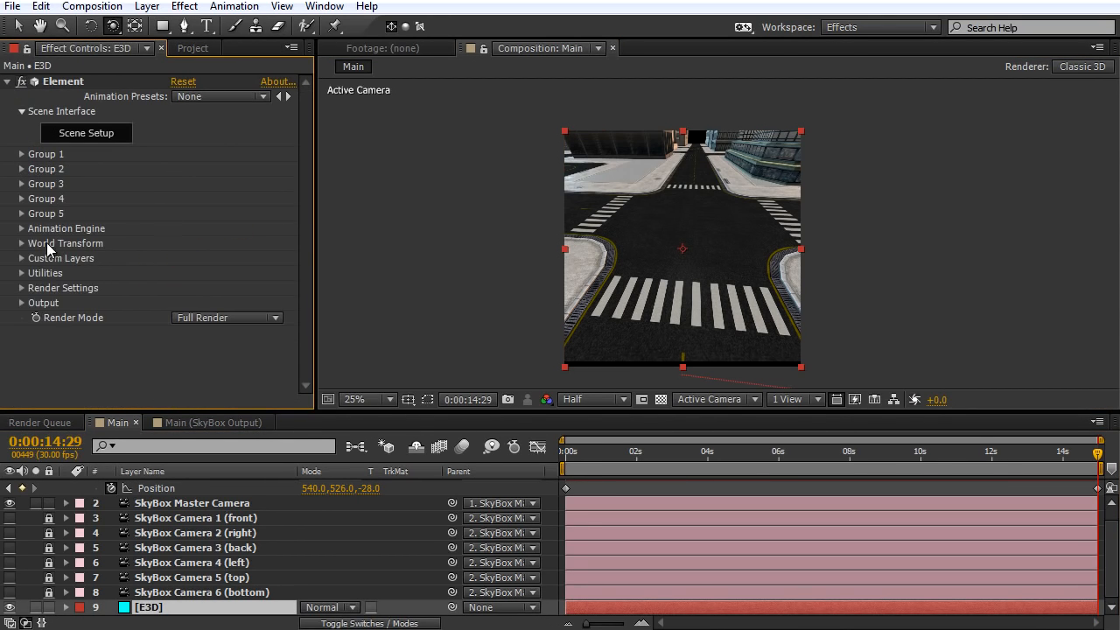
click(22, 288)
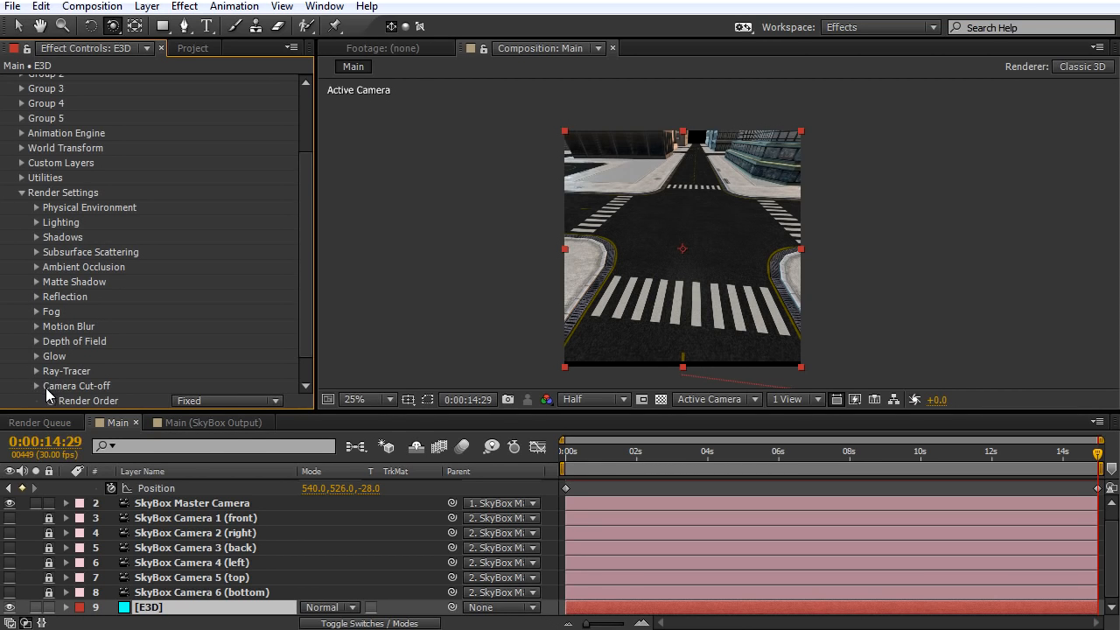
click(36, 386)
scroll(307, 298, down, 1)
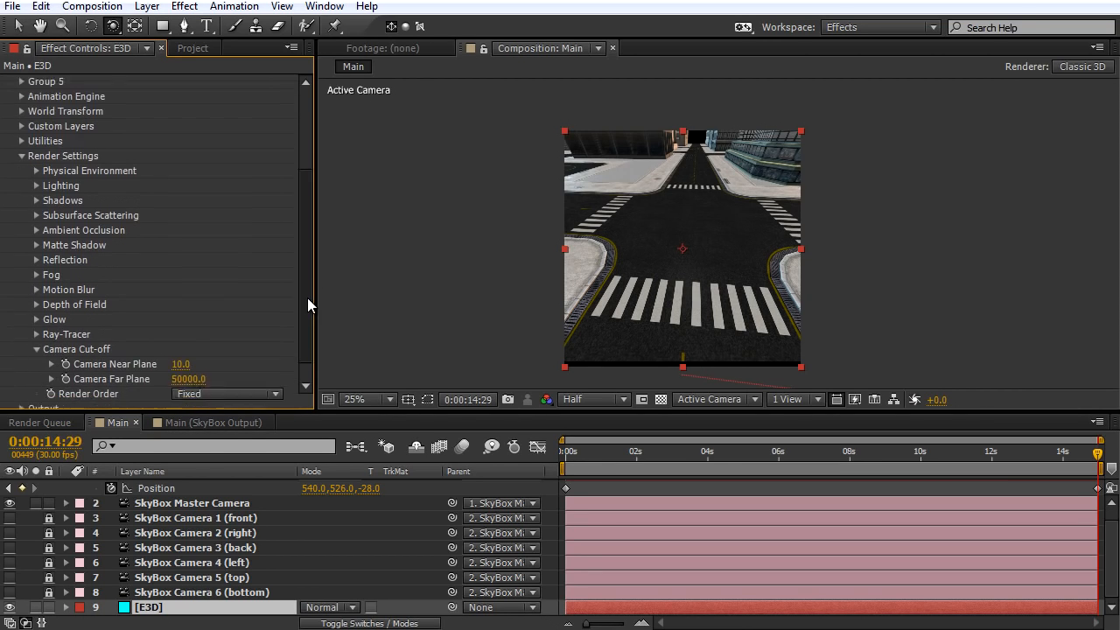
scroll(307, 298, down, 1)
click(181, 352)
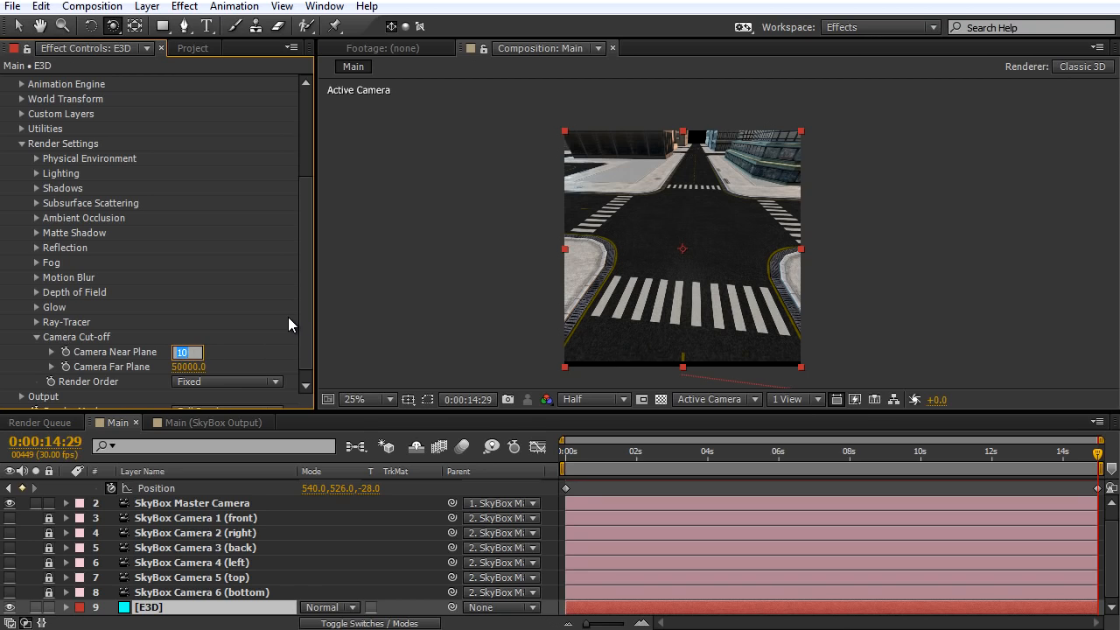
text(1.0)
key(Return)
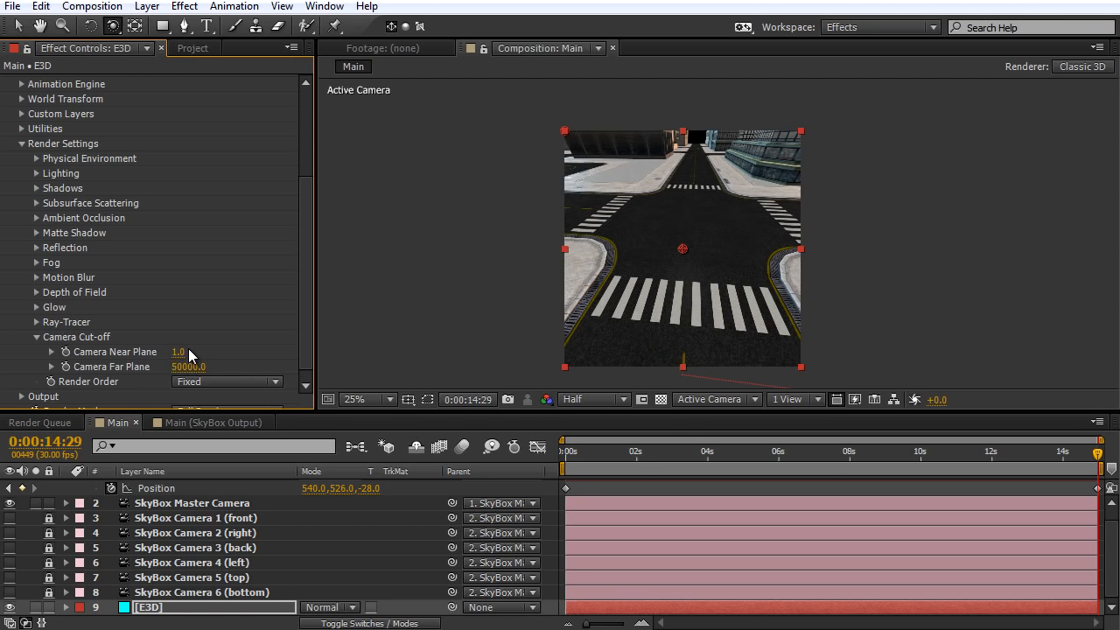
Step: Reset the SkyBox Master Camera's Orientation to 0, 0, 0
drag(307, 302, 324, 170)
scroll(205, 510, up, 1)
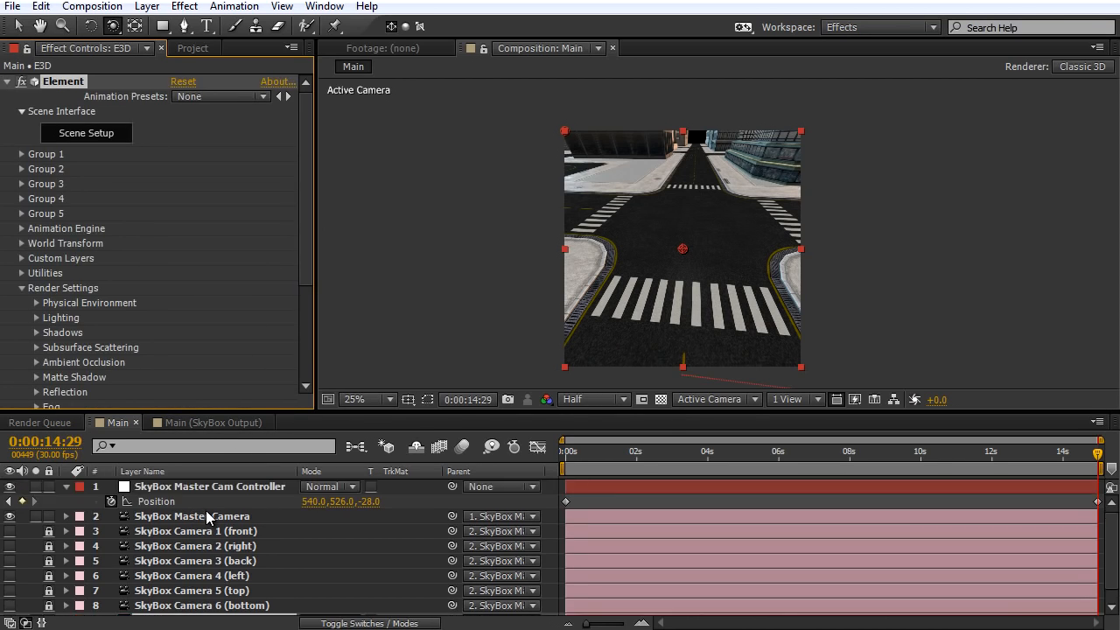
click(195, 484)
click(201, 517)
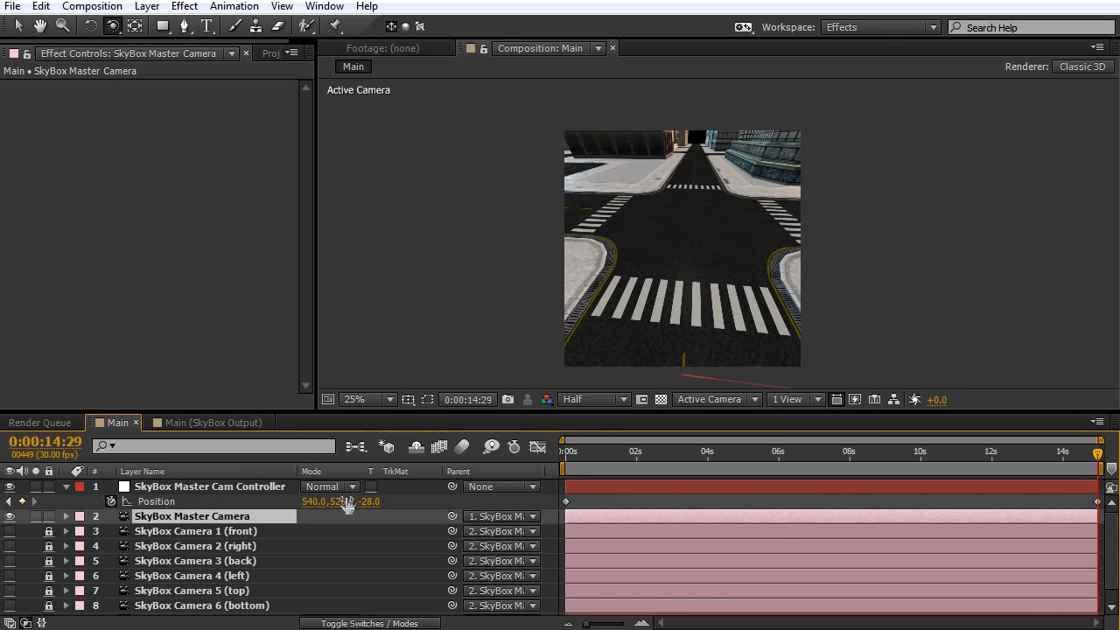
click(65, 516)
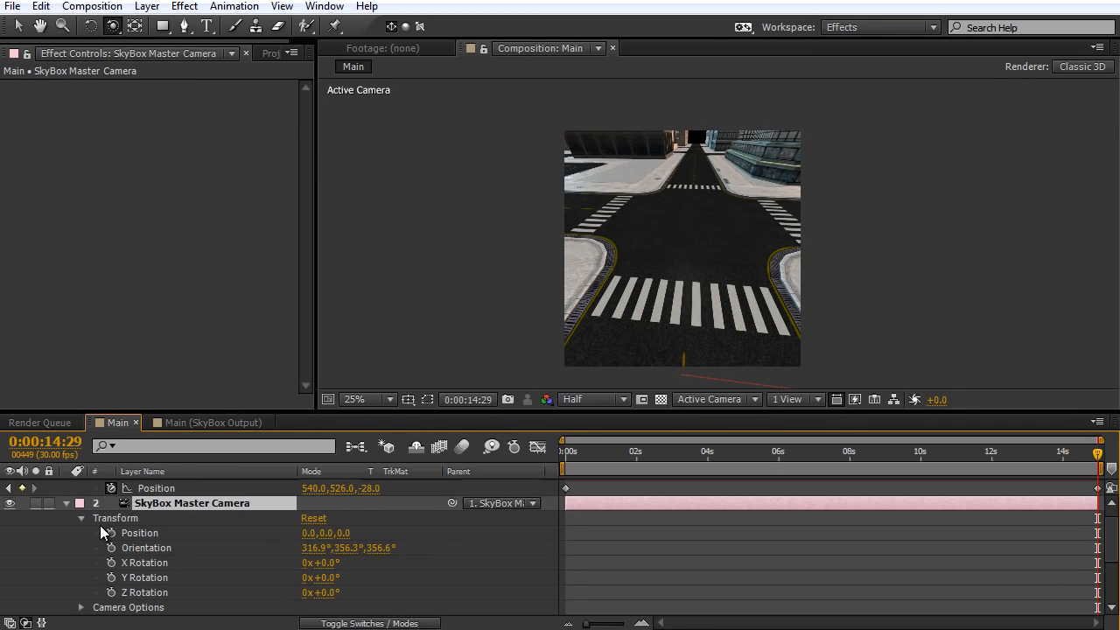
click(315, 548)
text(0)
key(Tab)
text(0)
key(Tab)
text(0)
key(Return)
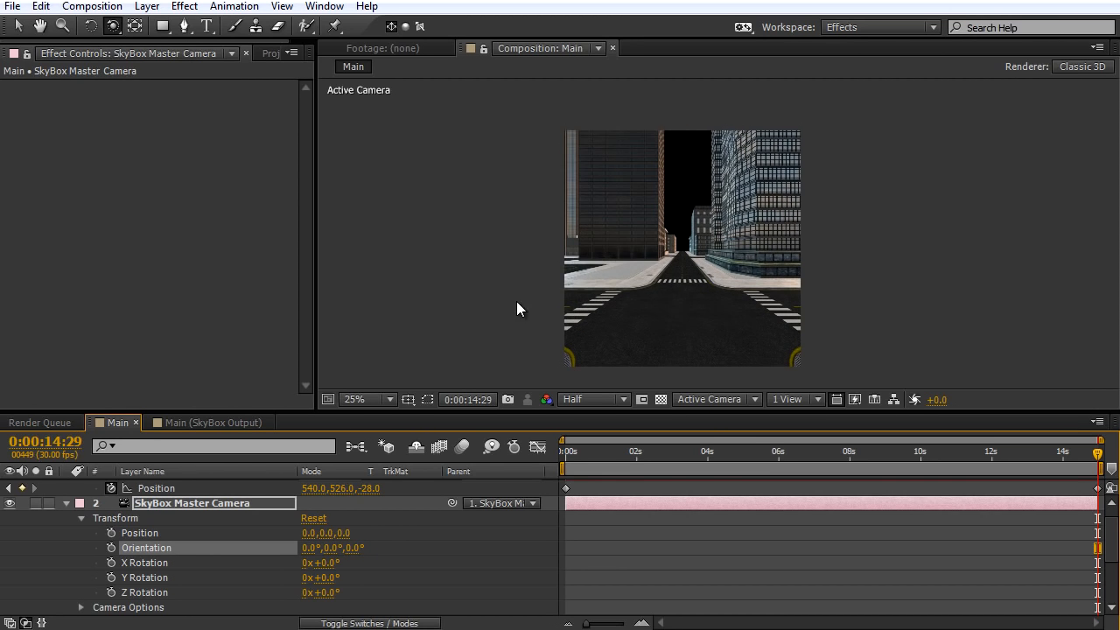
Step: Scrub the camera animation back to the first frame and examine the city in the Main (SkyBox Output) composition
drag(1097, 454, 1106, 487)
drag(609, 454, 547, 455)
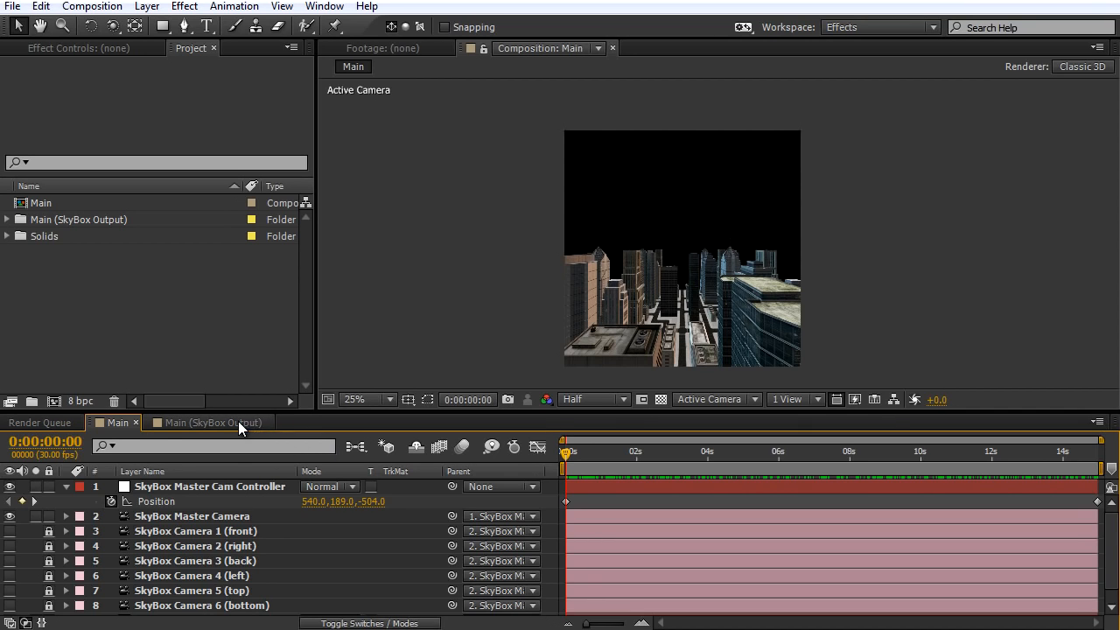
click(197, 424)
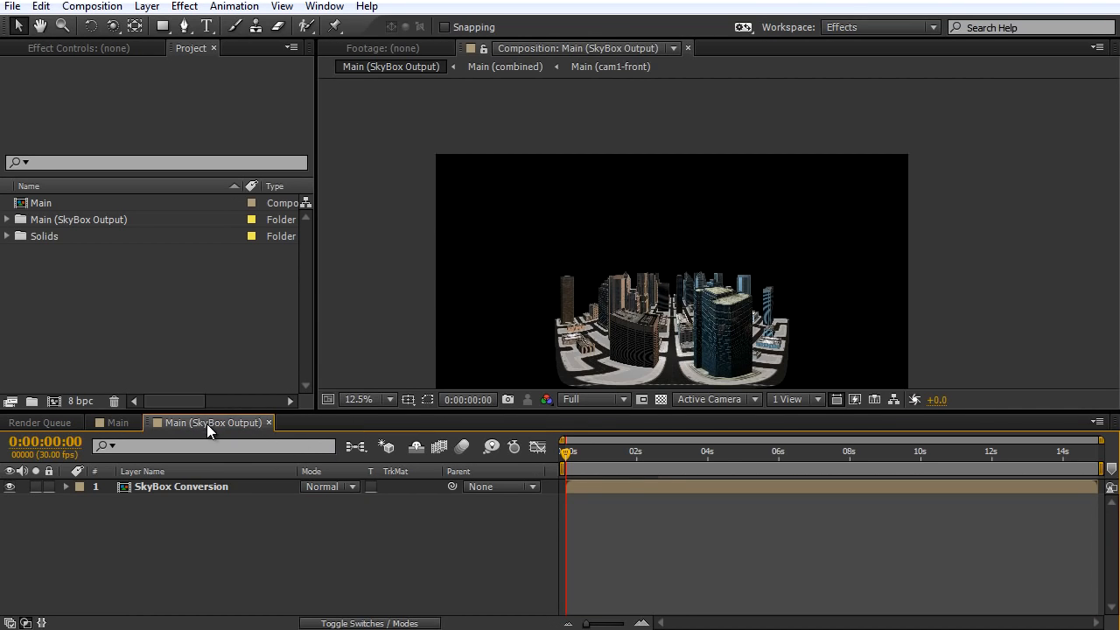
drag(705, 319, 697, 266)
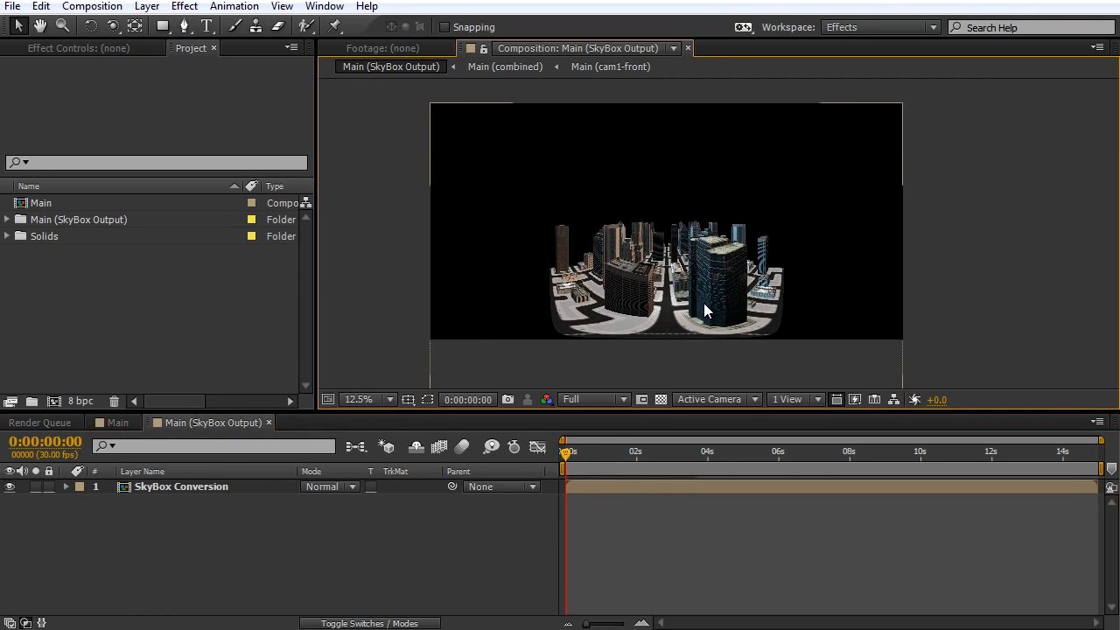
scroll(704, 303, up, 1)
drag(687, 319, 727, 275)
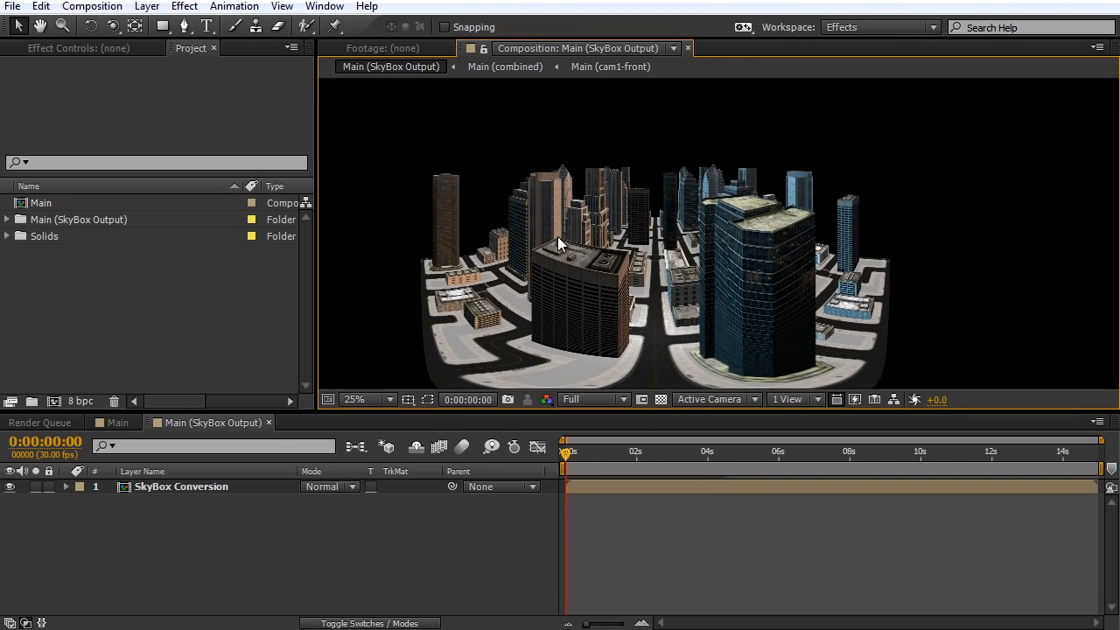
key(comma)
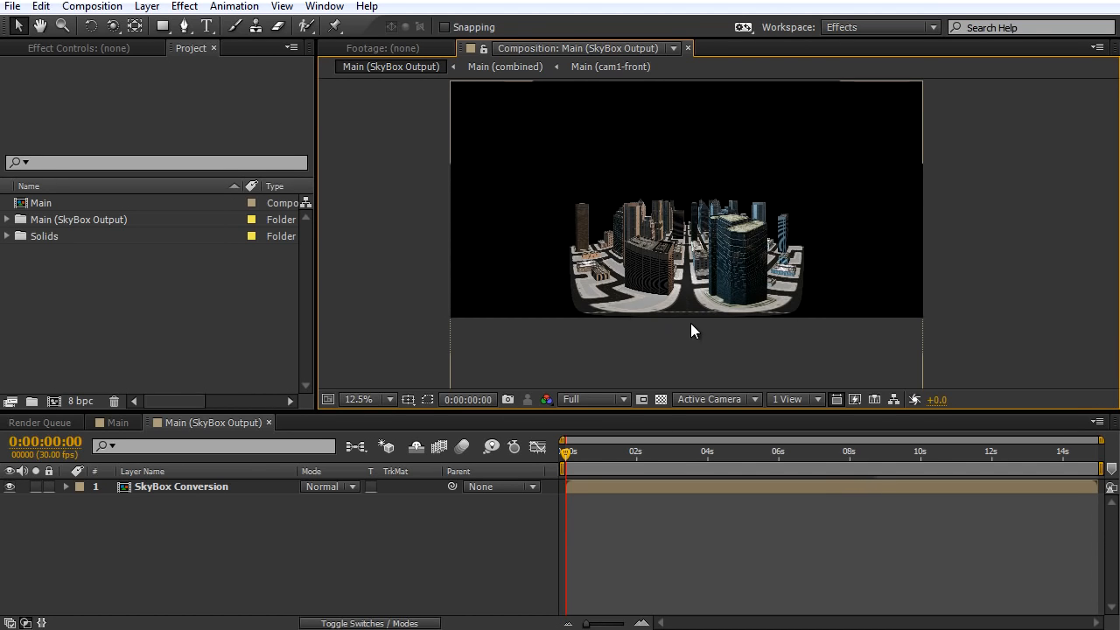
Step: In the Main composition, enable Show in BG for the Physical Environment in the E3D layer's Element render settings
click(106, 424)
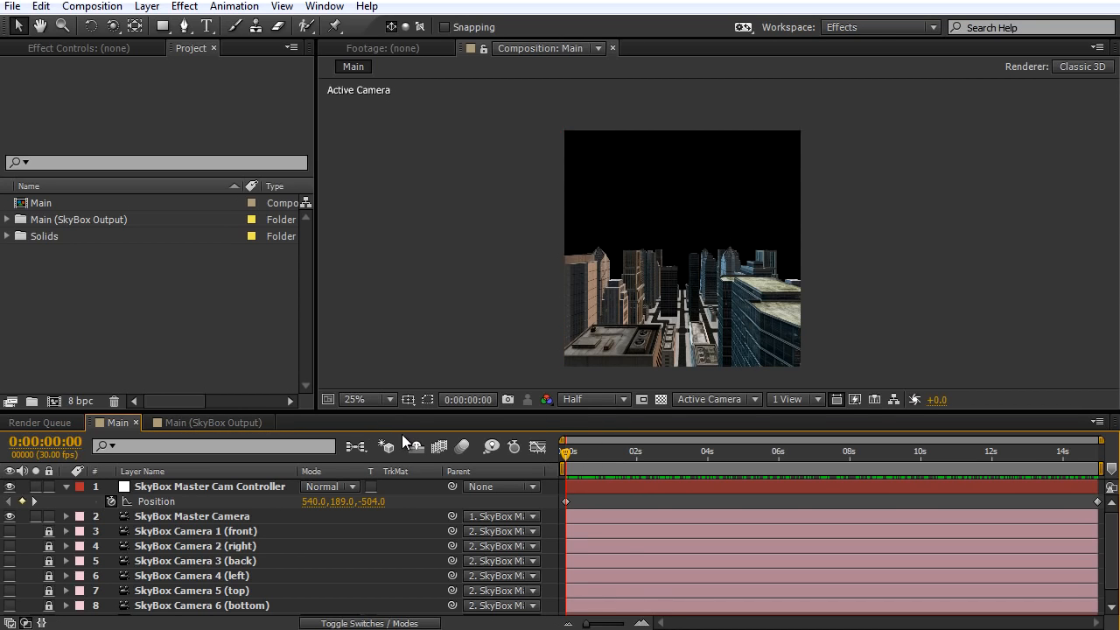
drag(551, 405, 553, 386)
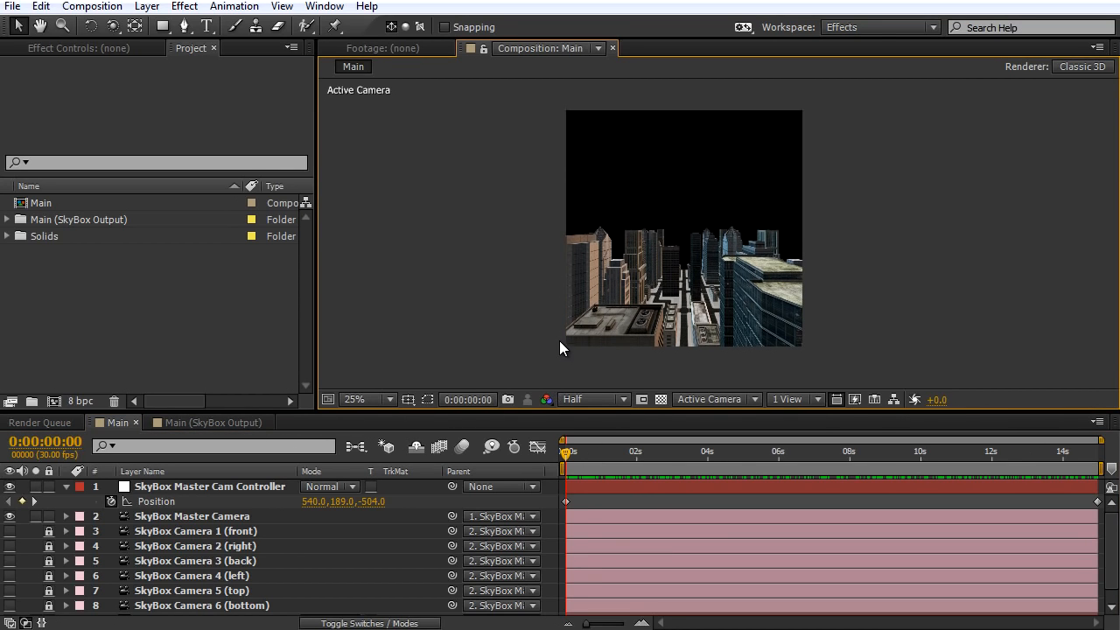
scroll(559, 337, up, 2)
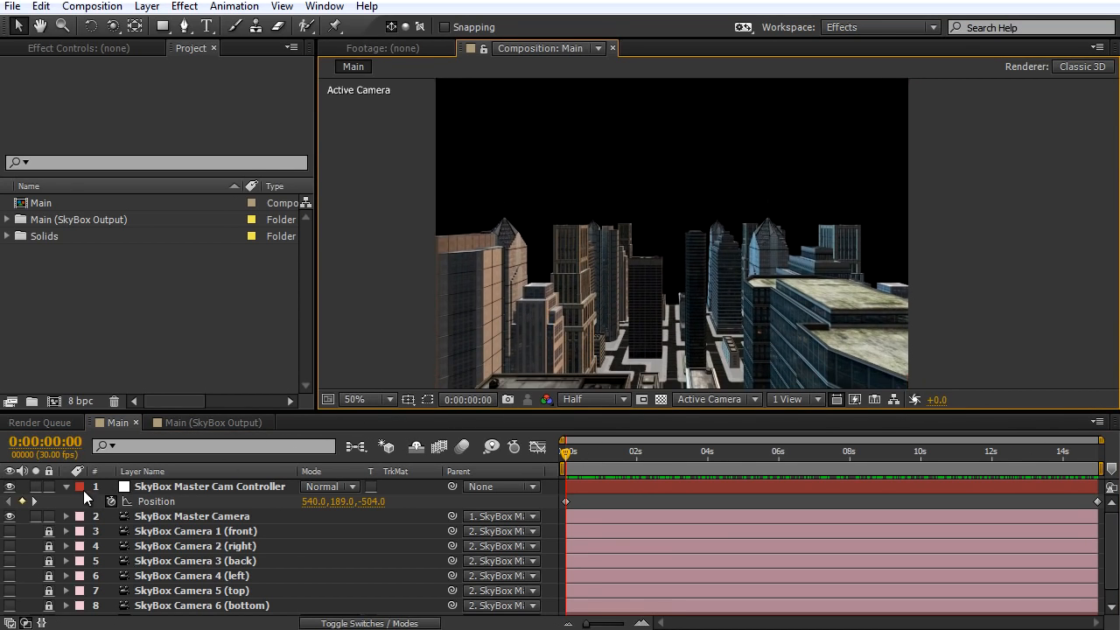
click(66, 486)
click(150, 605)
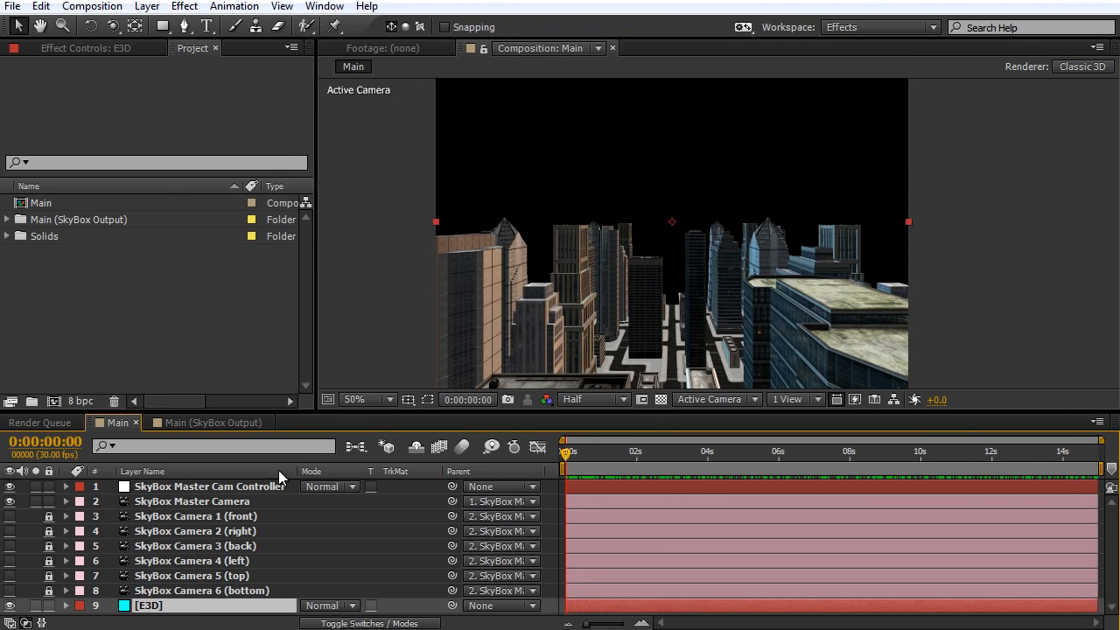
click(115, 50)
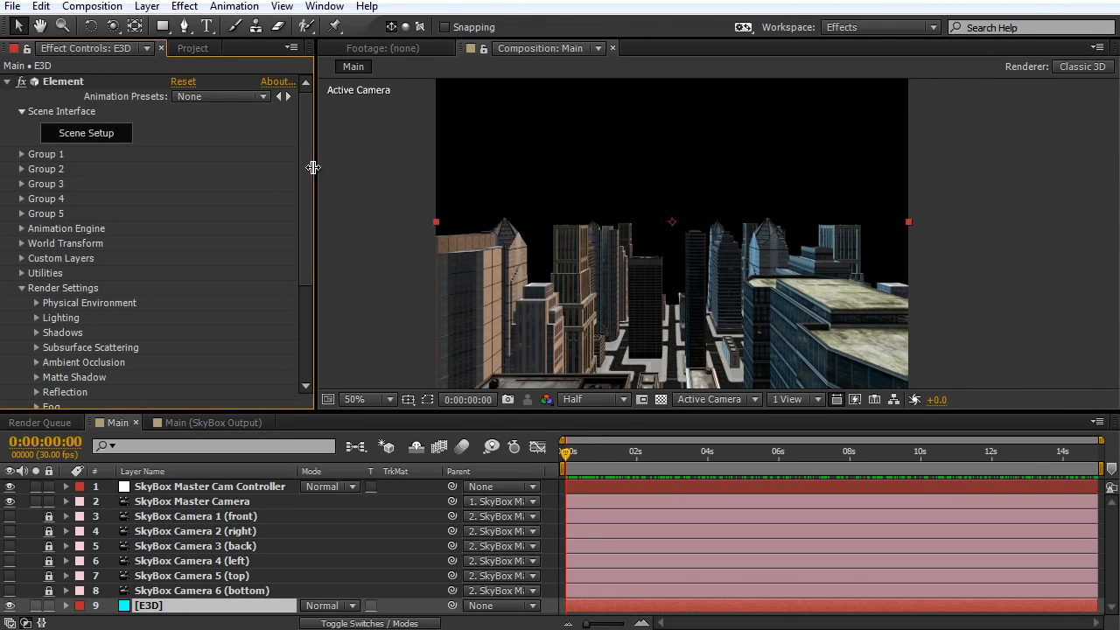
scroll(308, 207, down, 2)
scroll(308, 208, down, 1)
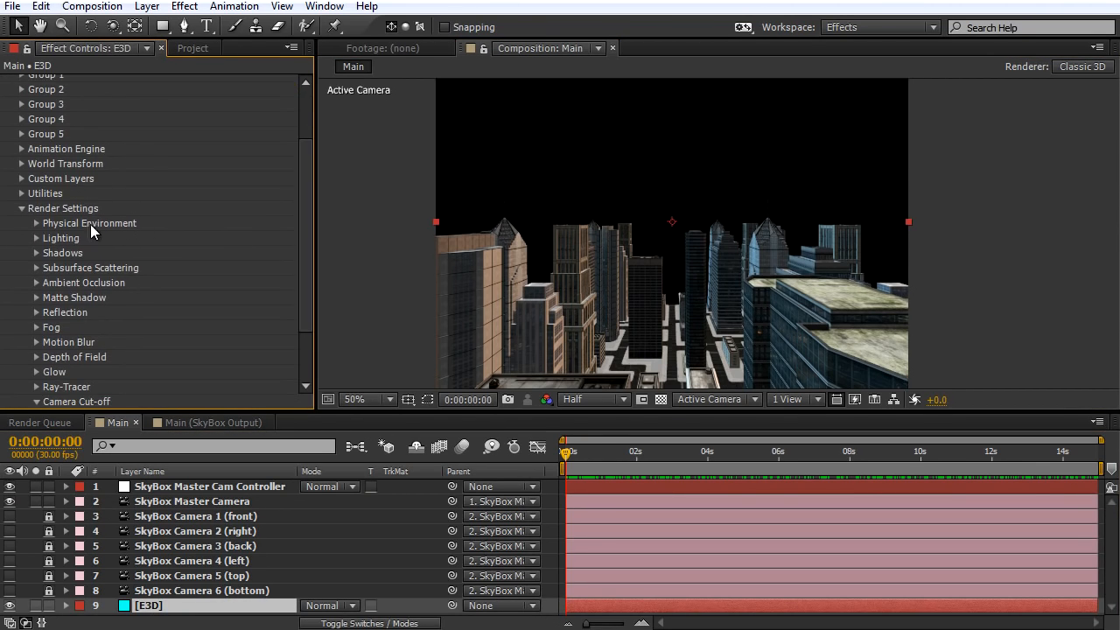
click(36, 223)
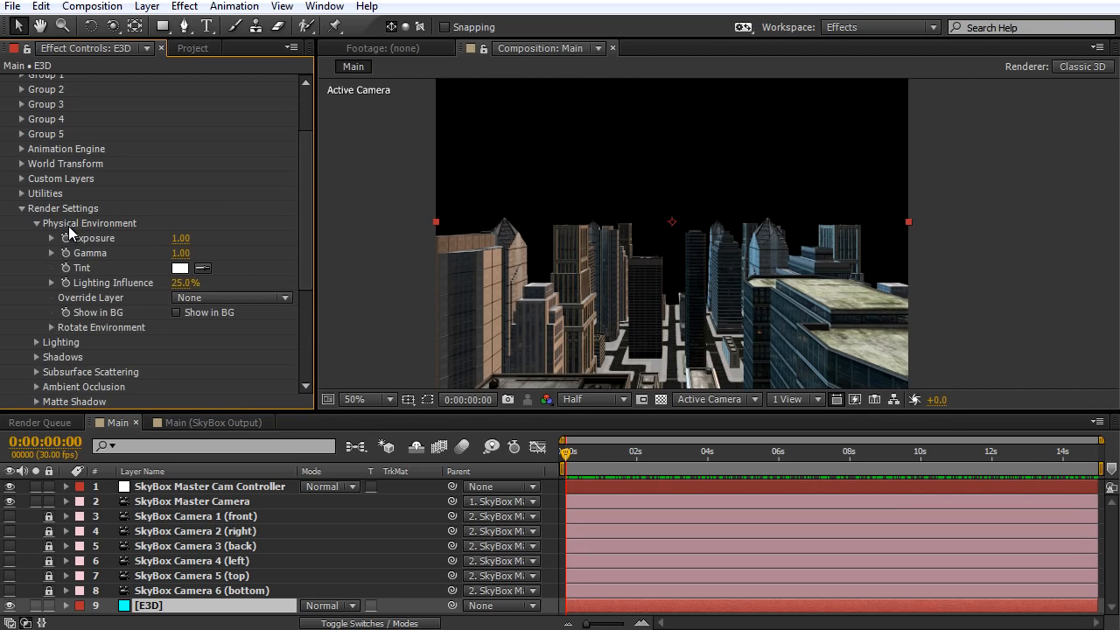
click(176, 312)
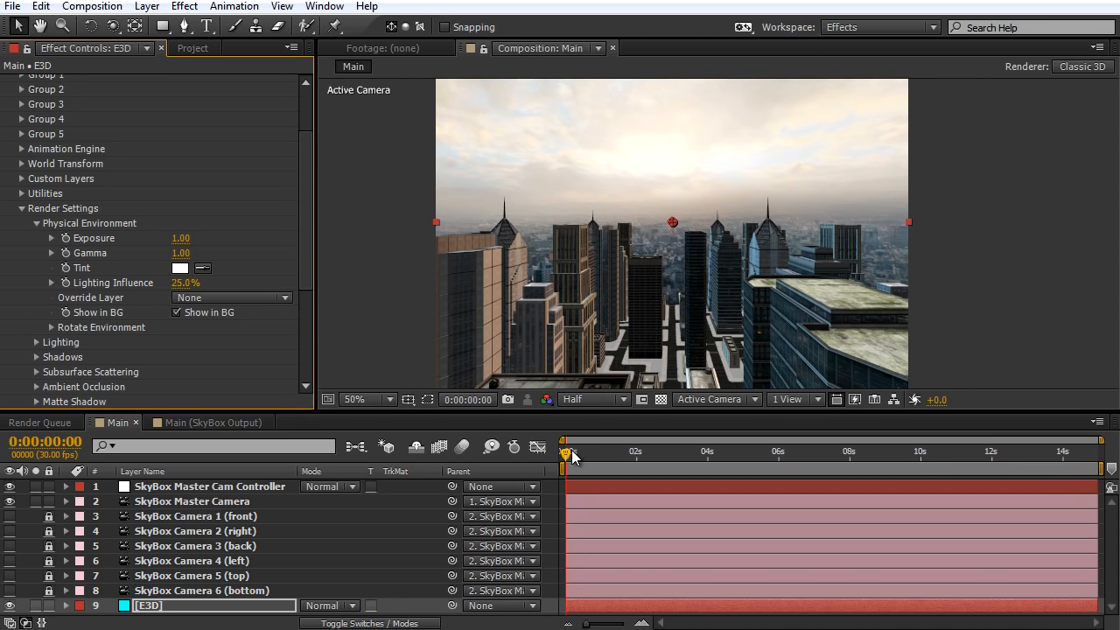
Step: Scrub the start of the animation and compare the city with the environment background turned off and on again
mouse_move(567, 451)
mouse_down()
mouse_move(716, 453)
mouse_move(552, 463)
mouse_up()
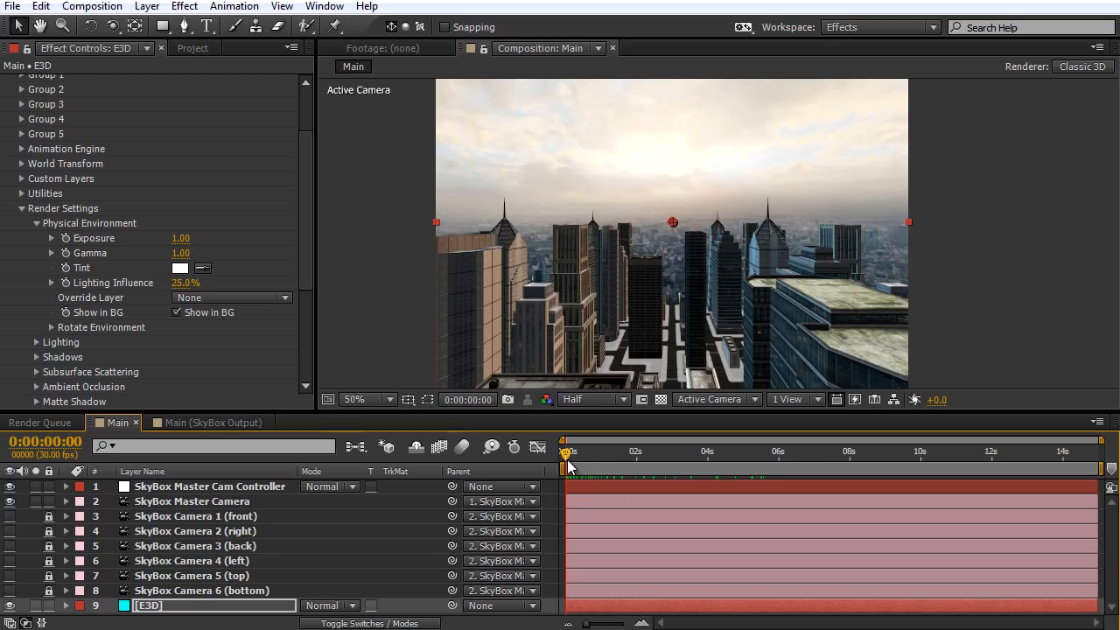
drag(567, 451, 557, 477)
scroll(179, 312, down, 1)
click(176, 268)
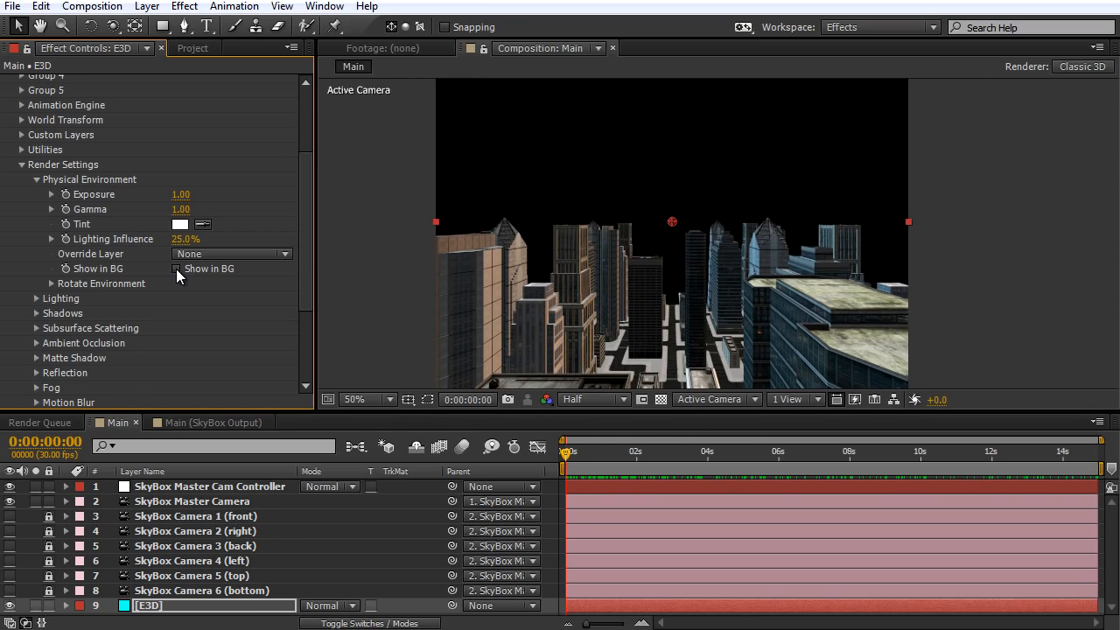
drag(566, 450, 567, 473)
click(176, 269)
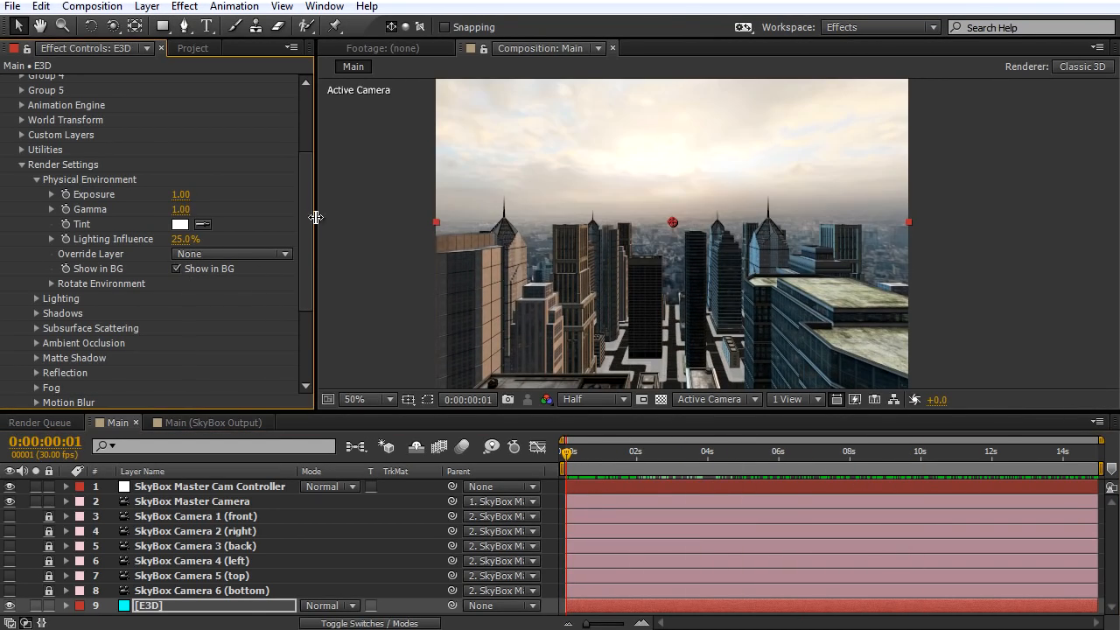
Step: Set the Element effect's Fog Color to a pale blue with a hue of 200° and enable the fog
drag(304, 223, 304, 281)
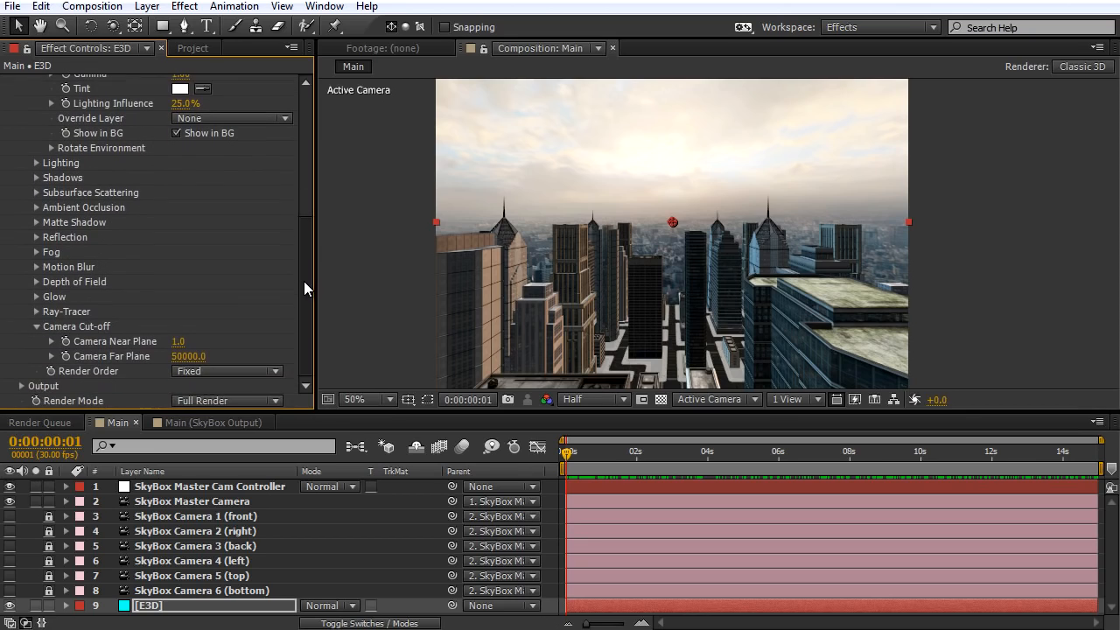
click(36, 250)
click(183, 282)
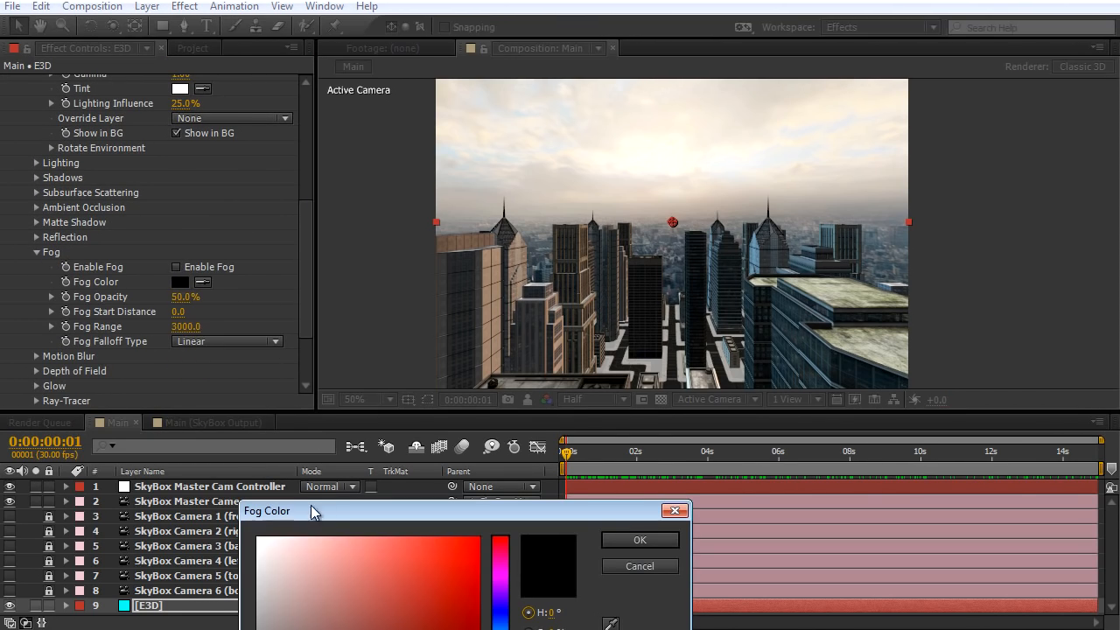
drag(271, 561, 261, 553)
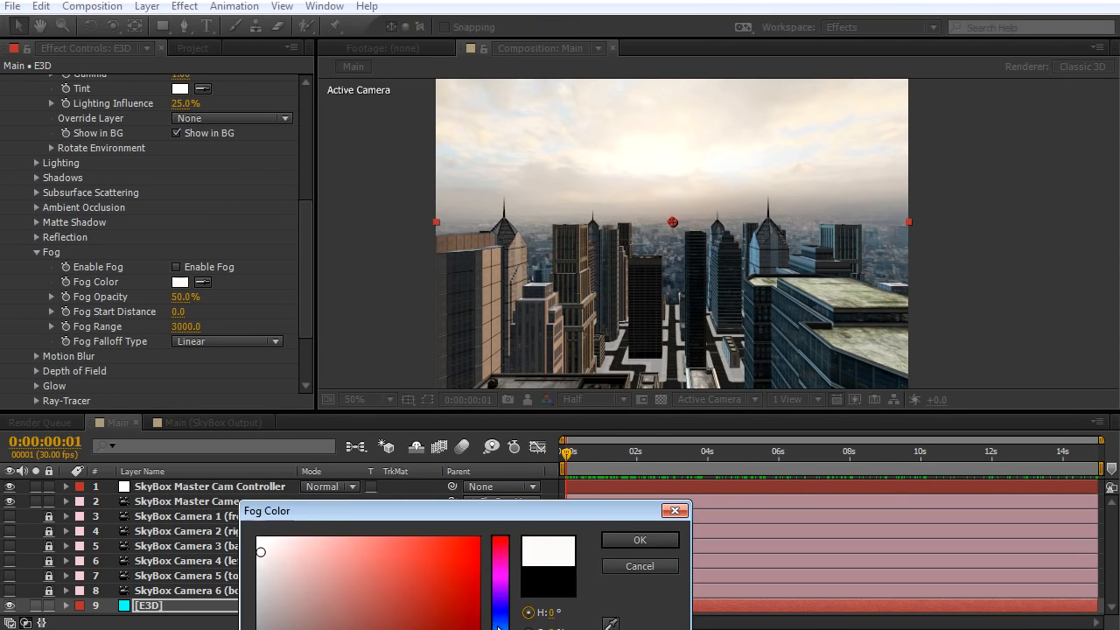
drag(499, 629, 500, 626)
drag(255, 552, 275, 565)
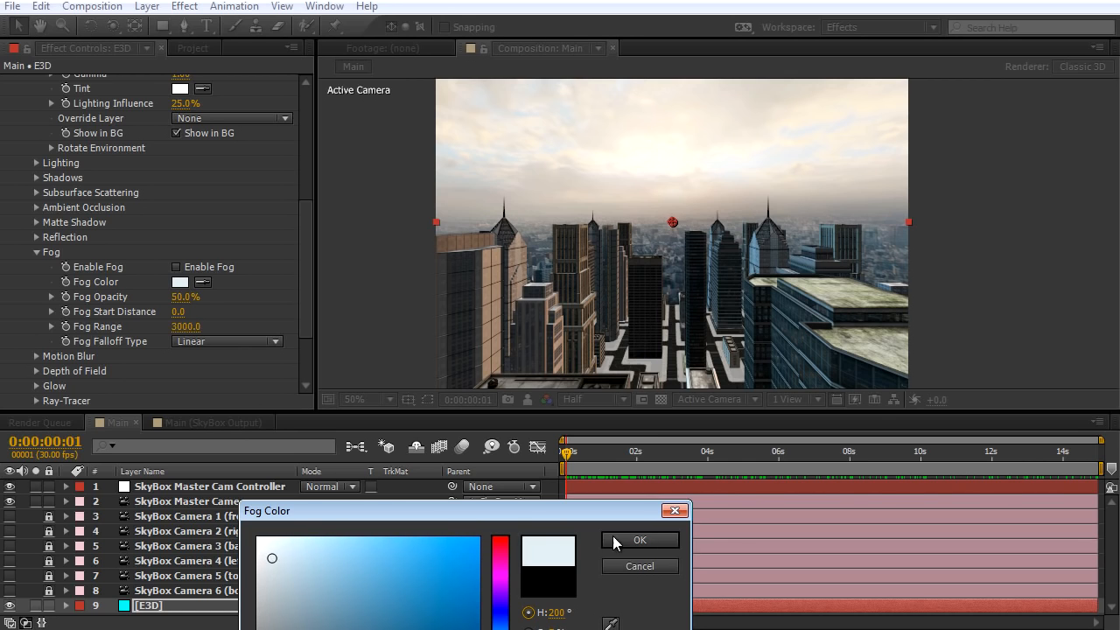
click(614, 539)
click(176, 267)
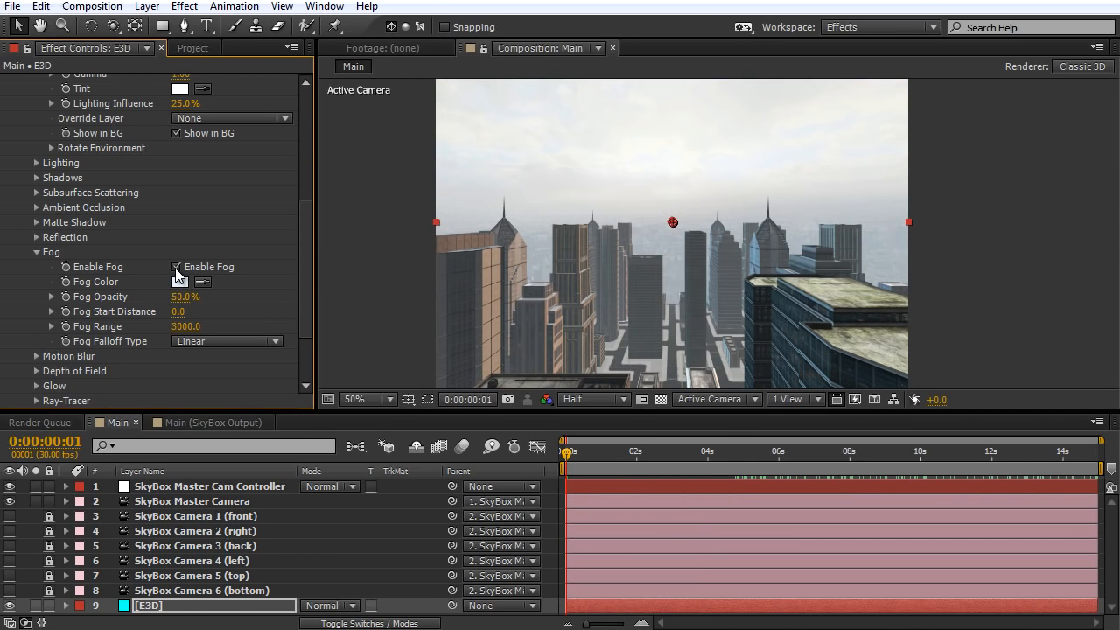
Step: Set the Fog Falloff Type to Exponential and raise the Fog Opacity to 70%, checking the haze along the camera animation
click(240, 340)
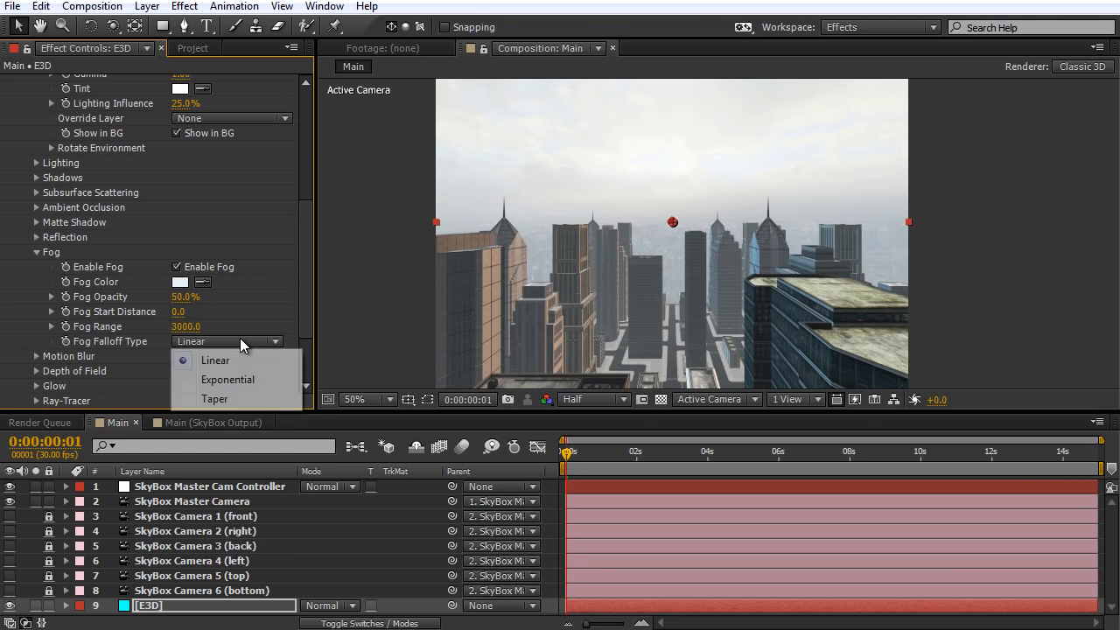
click(229, 380)
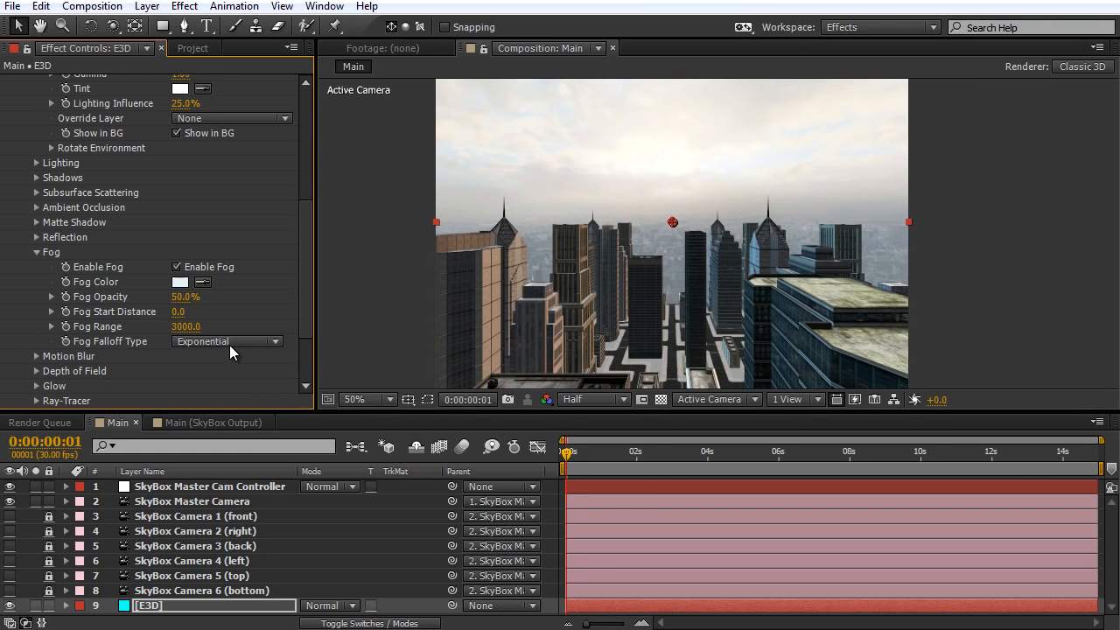
drag(177, 302, 195, 307)
drag(593, 465, 556, 467)
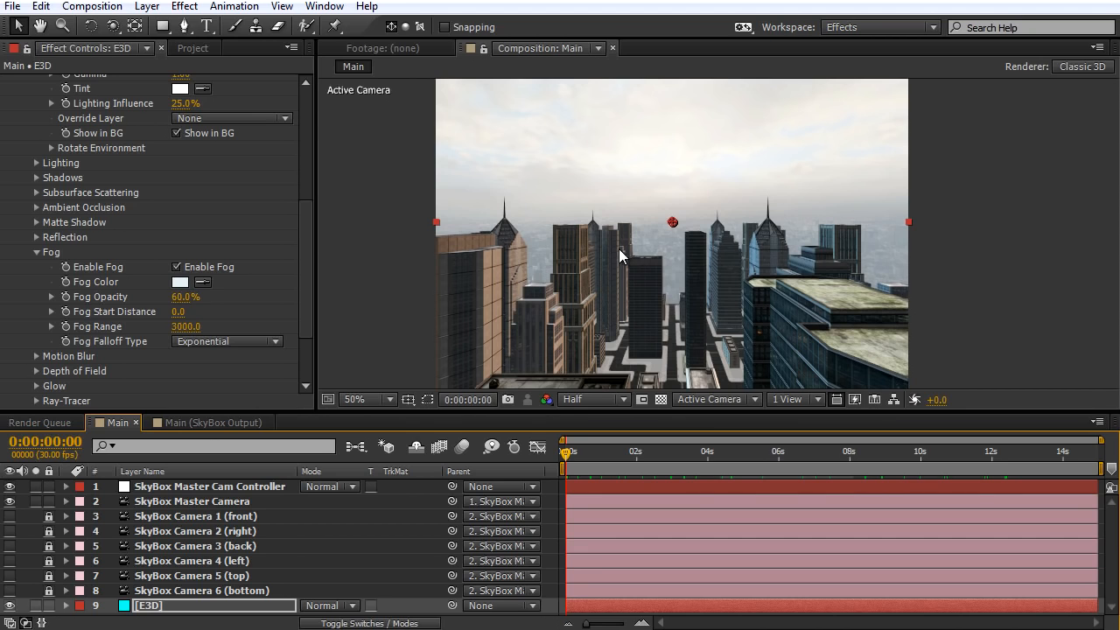
drag(570, 455, 645, 467)
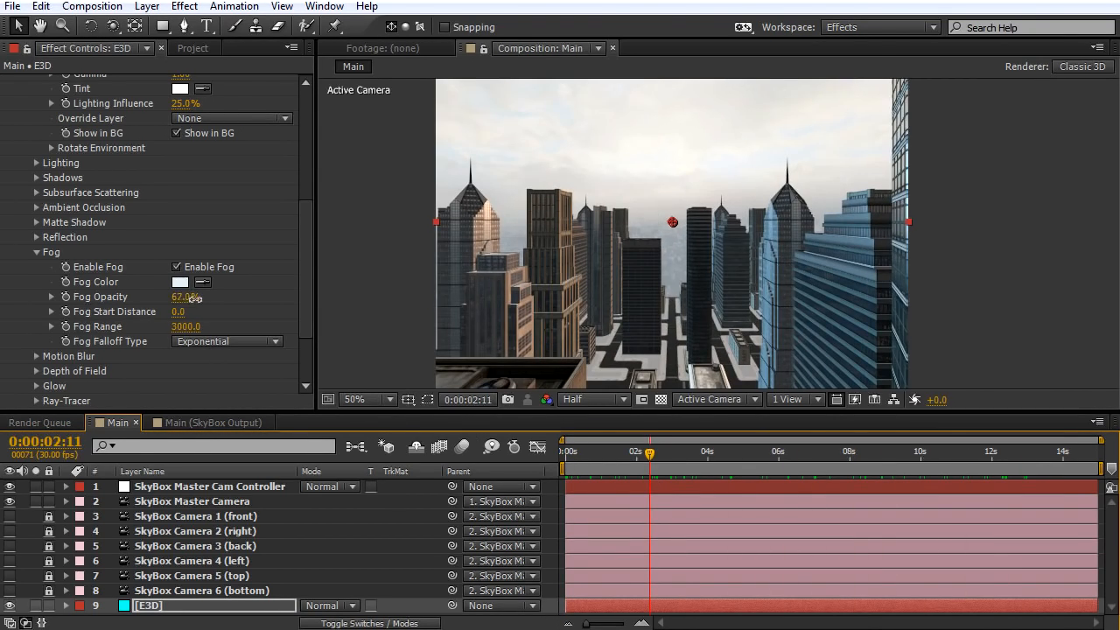
drag(184, 297, 200, 298)
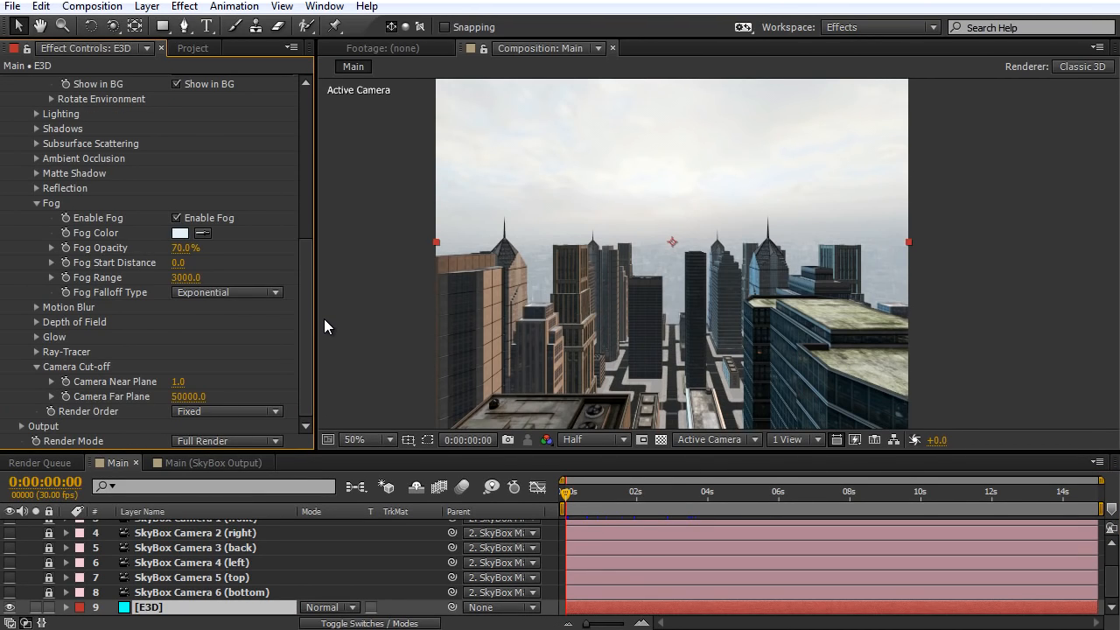
click(36, 308)
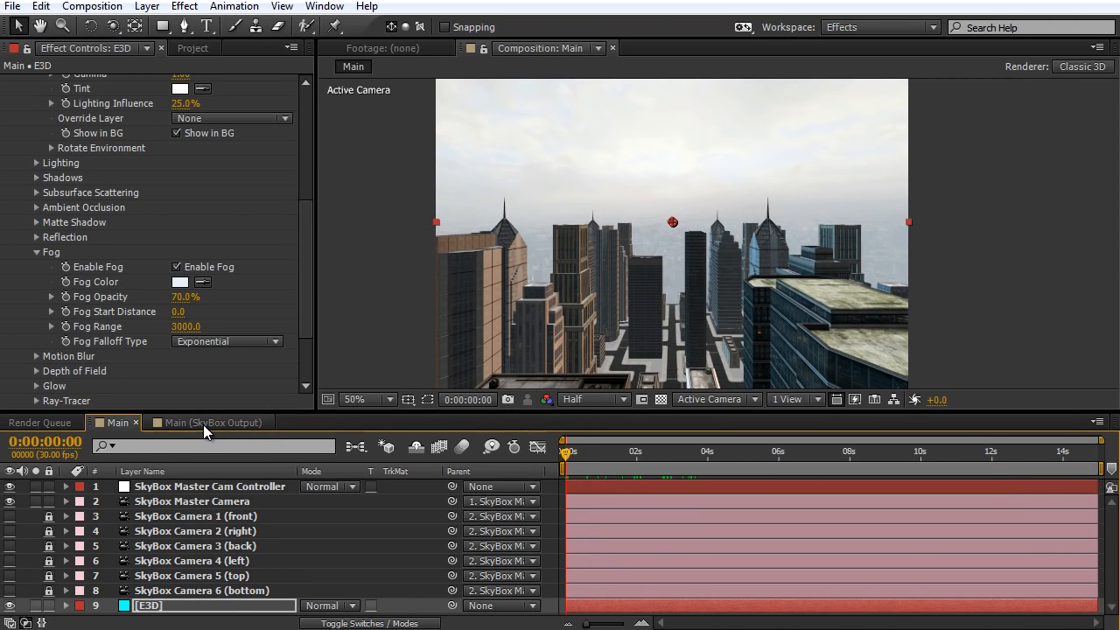
Step: Select the SkyBox Conversion layer in the Main (SkyBox Output) composition and launch the SkyBox Creator script
click(203, 424)
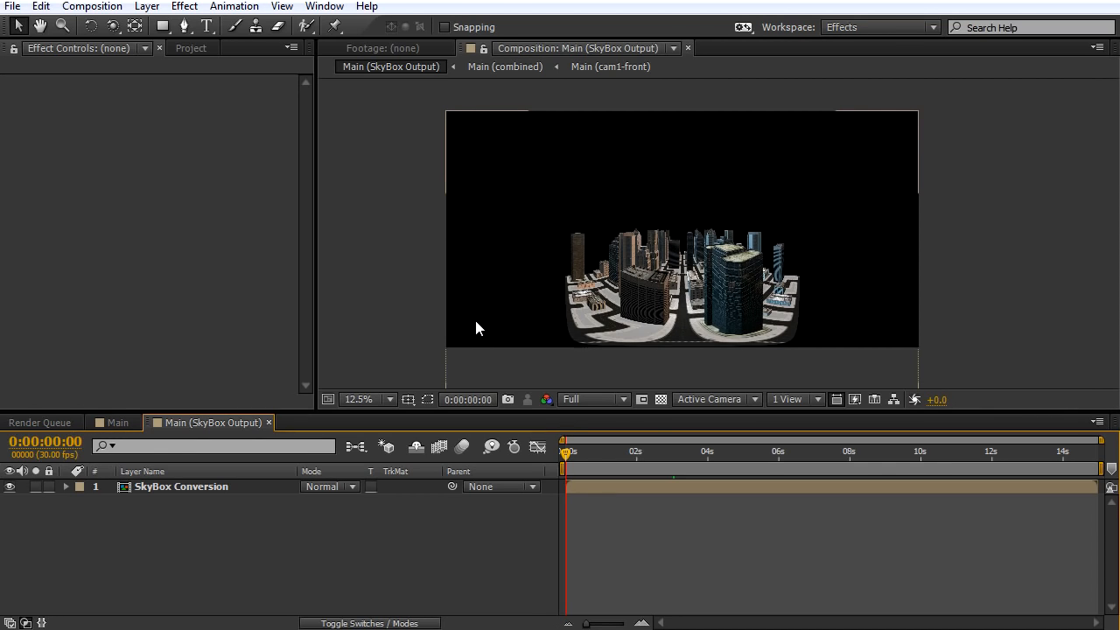
click(191, 483)
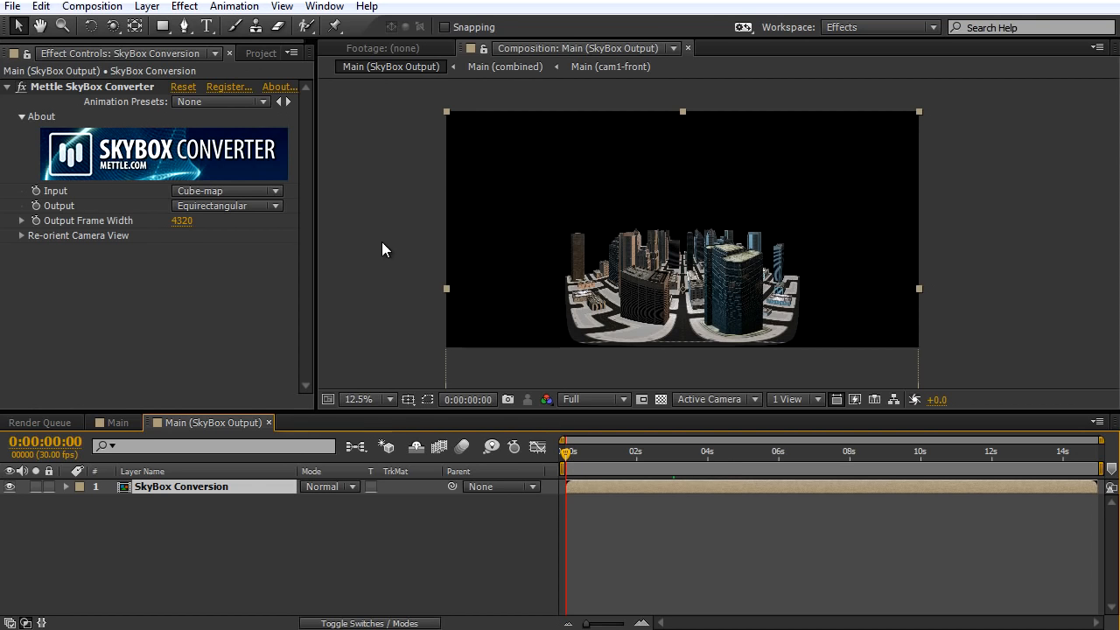
click(12, 7)
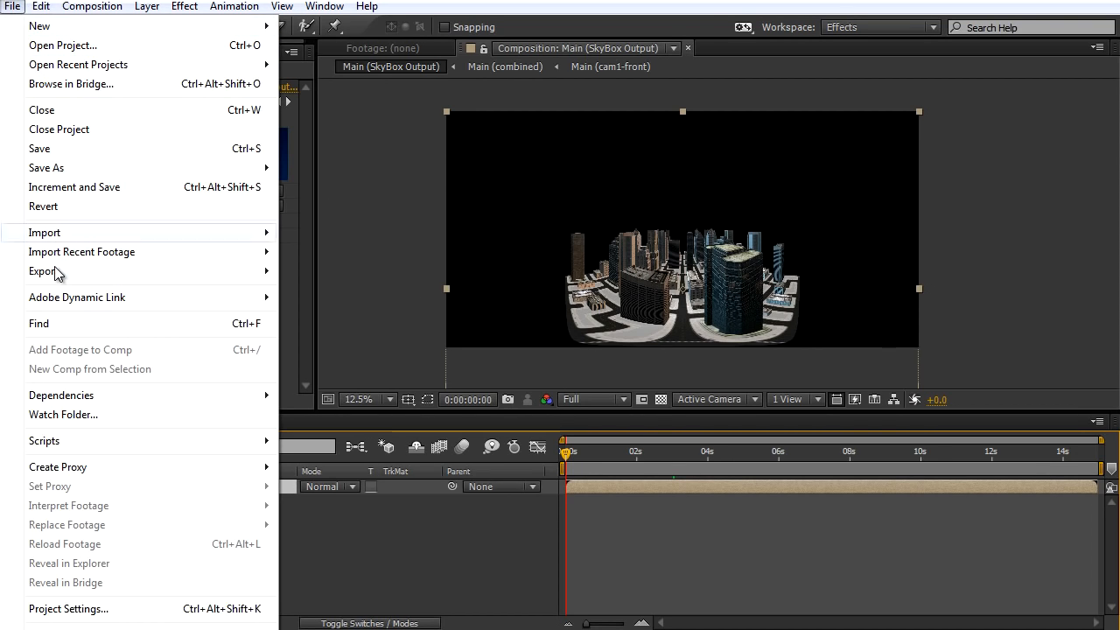
mouse_move(74, 444)
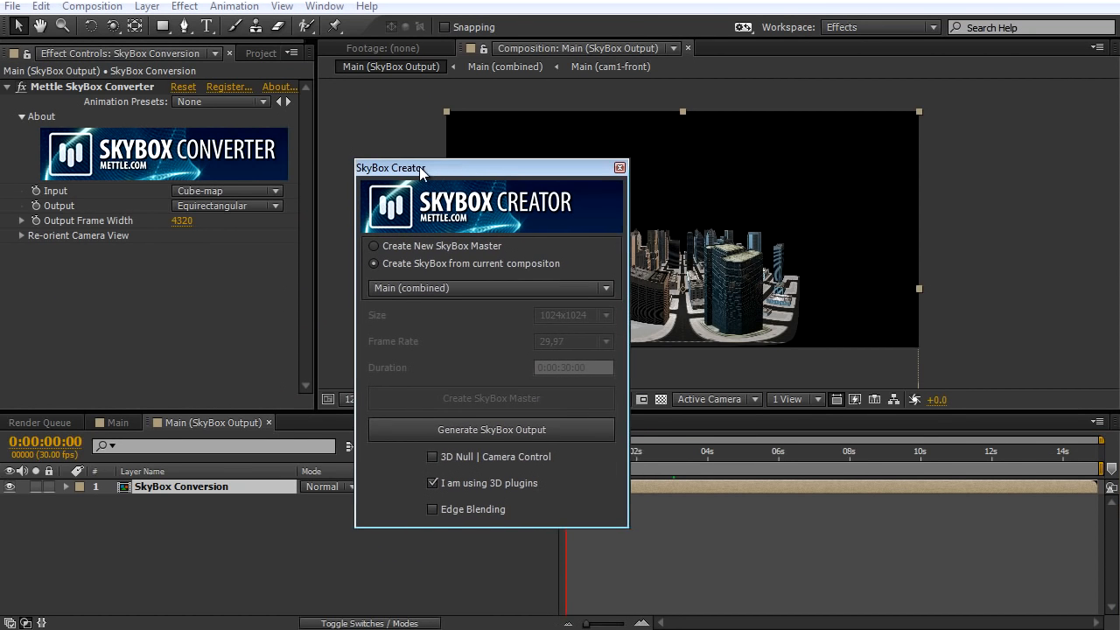
drag(419, 169, 346, 165)
drag(362, 164, 382, 166)
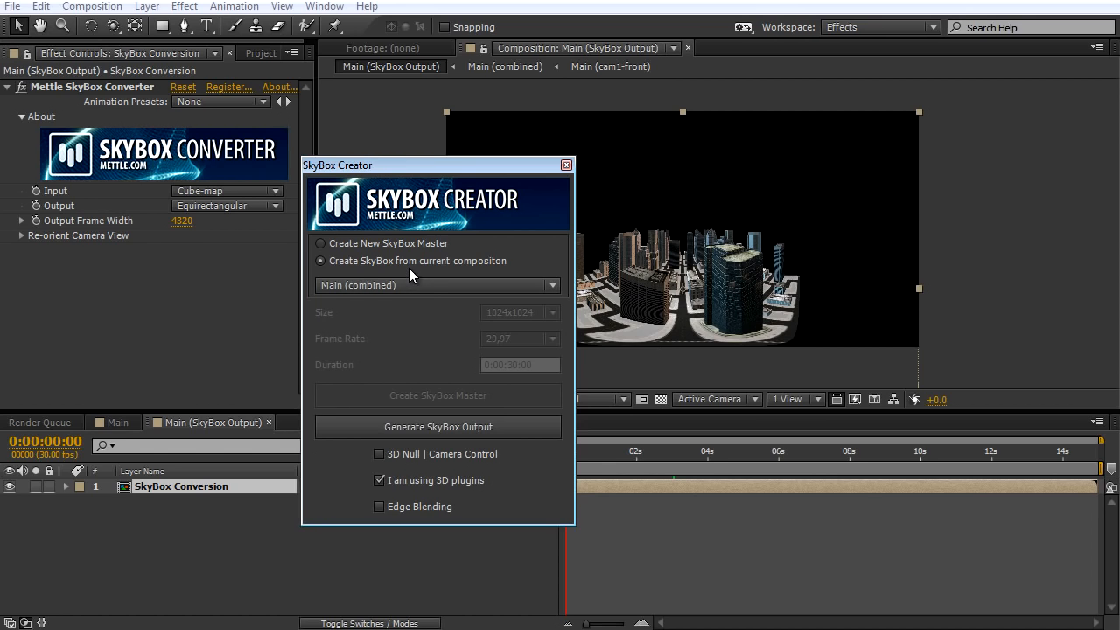
Step: Refresh the SkyBox output from the Main composition with 3D Null | Camera Control enabled, and close SkyBox Creator
click(345, 289)
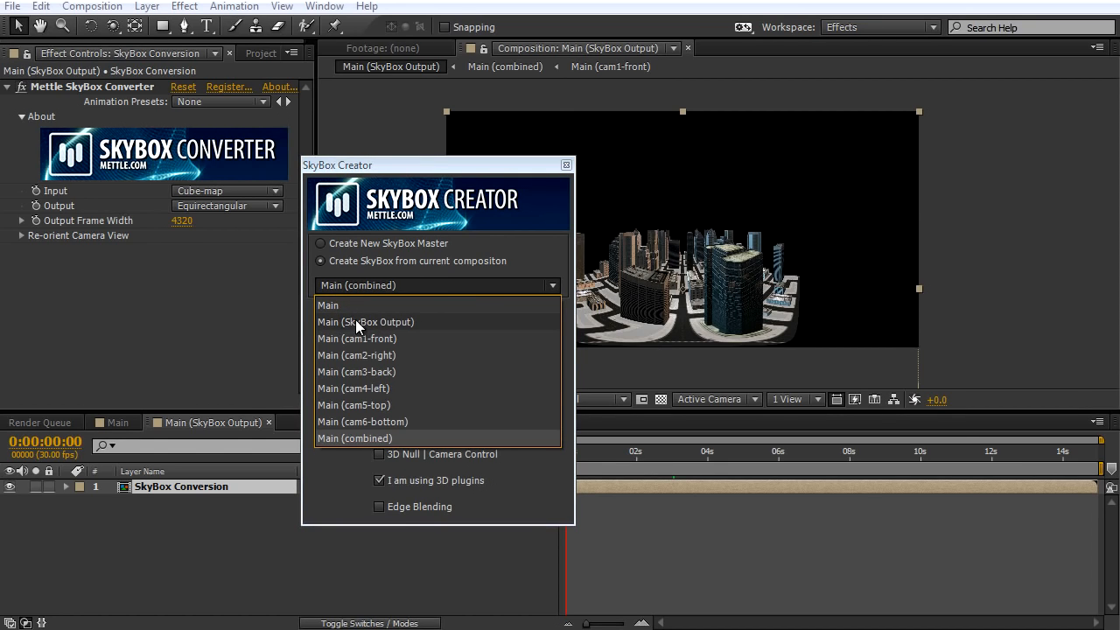
click(340, 306)
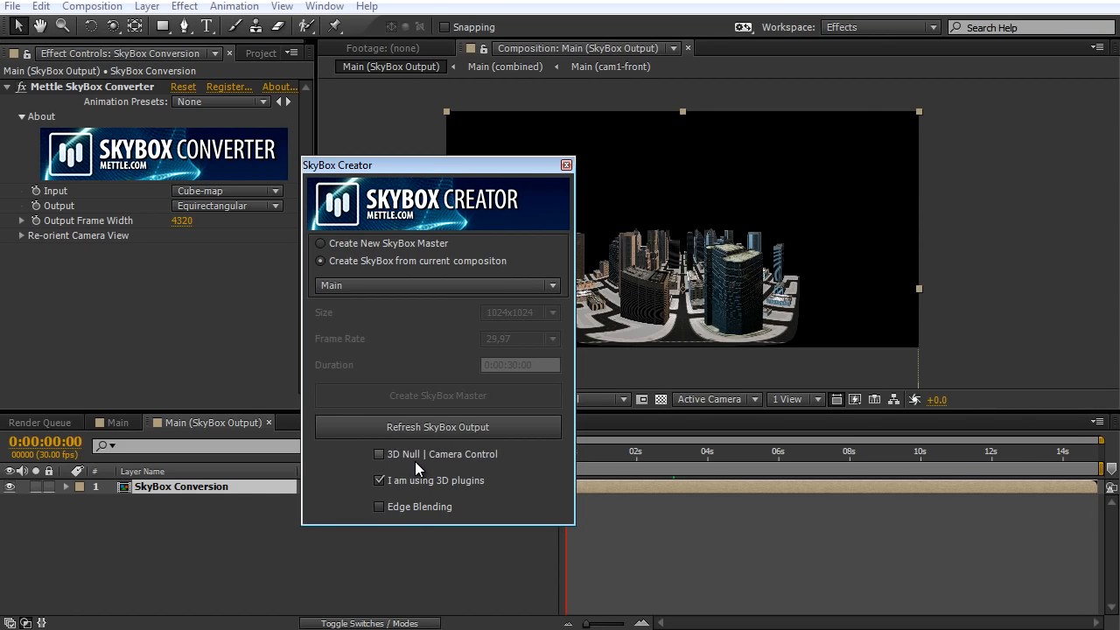
click(381, 455)
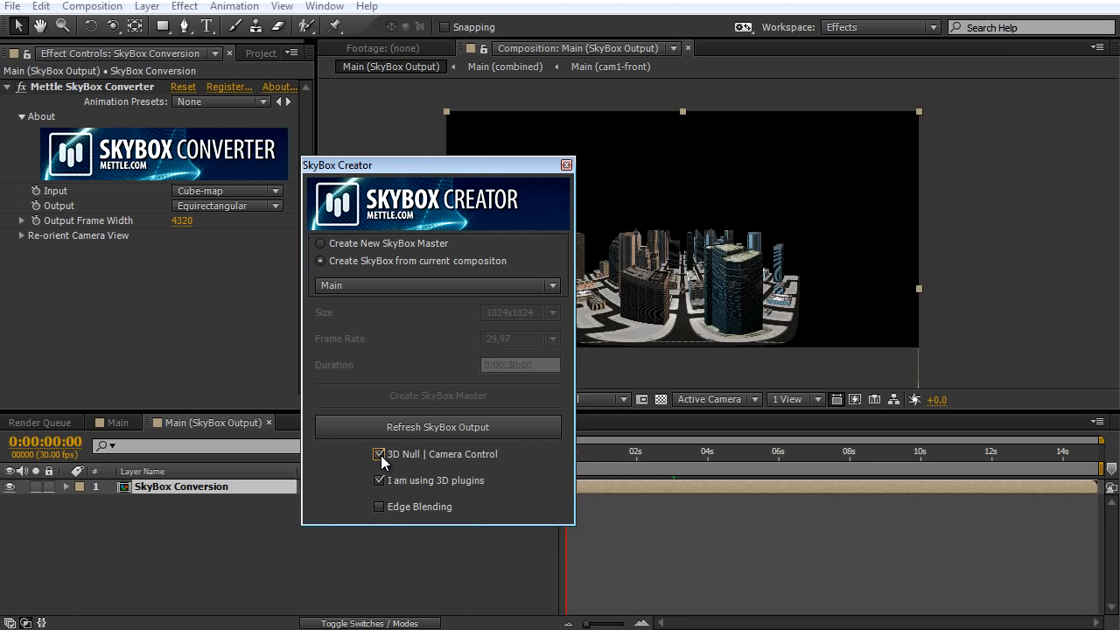
click(423, 431)
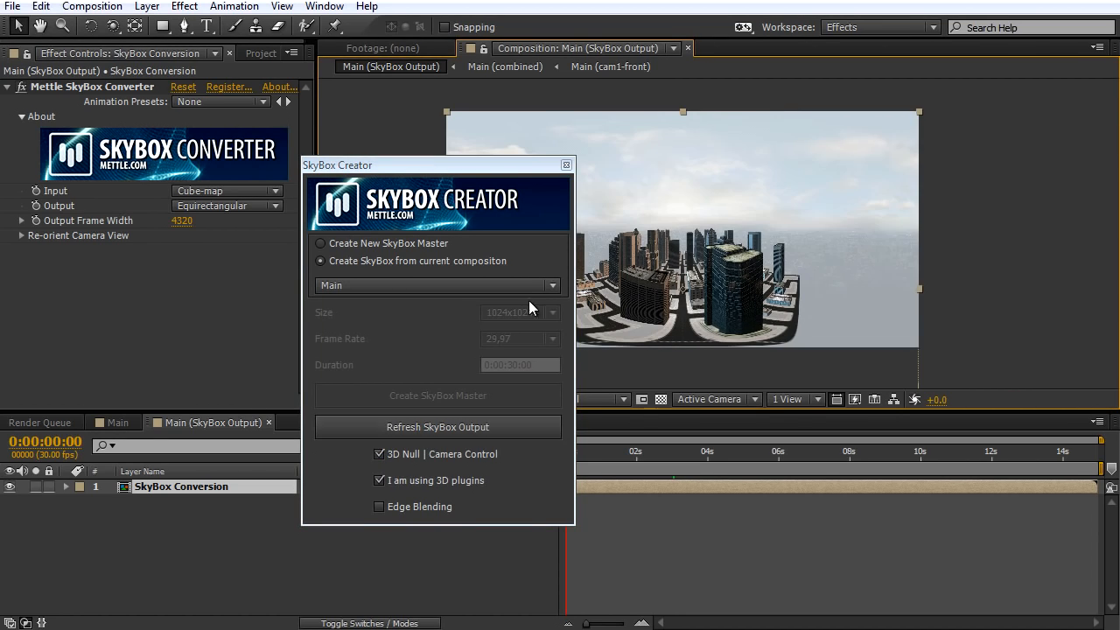
click(567, 165)
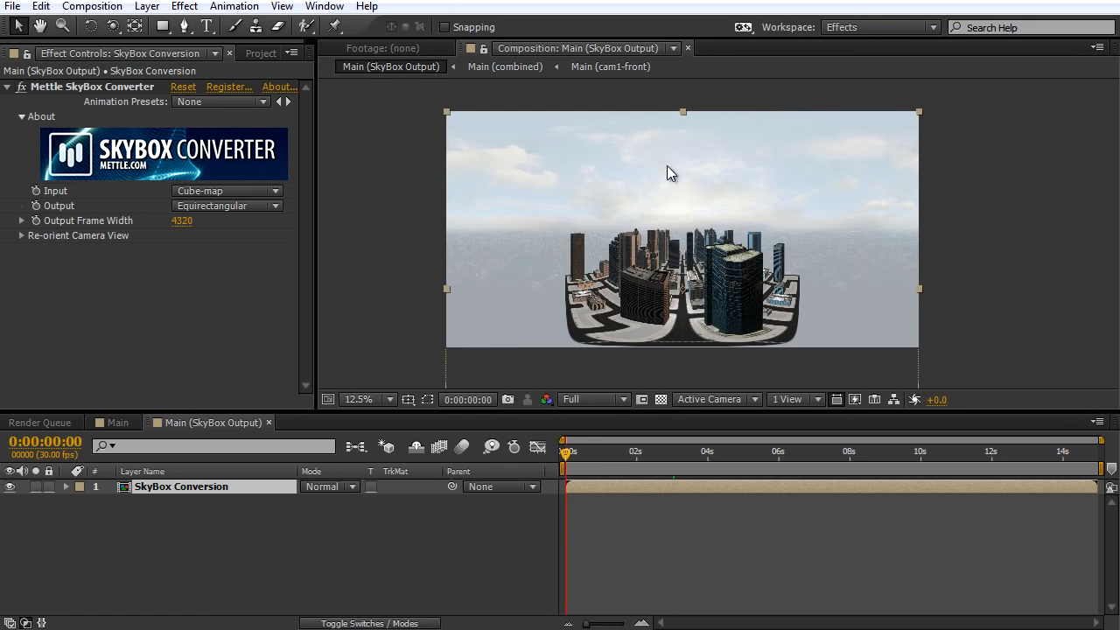
Step: Move through the refreshed SkyBox output to 0:00:04:09 and examine the equirectangular city with sky and fog
drag(574, 455, 601, 456)
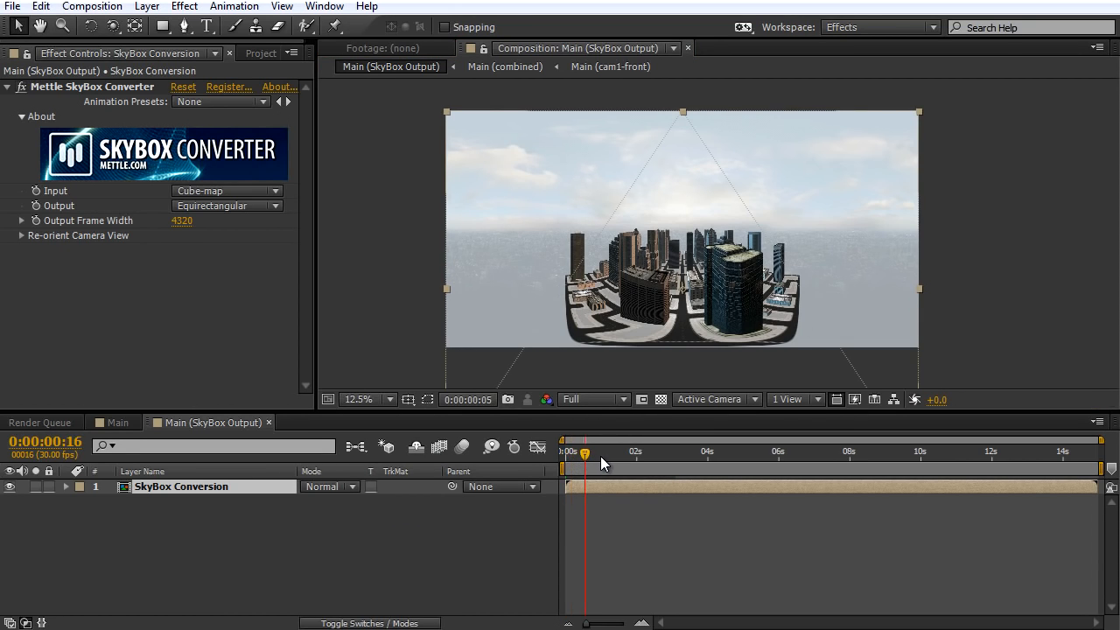
click(709, 453)
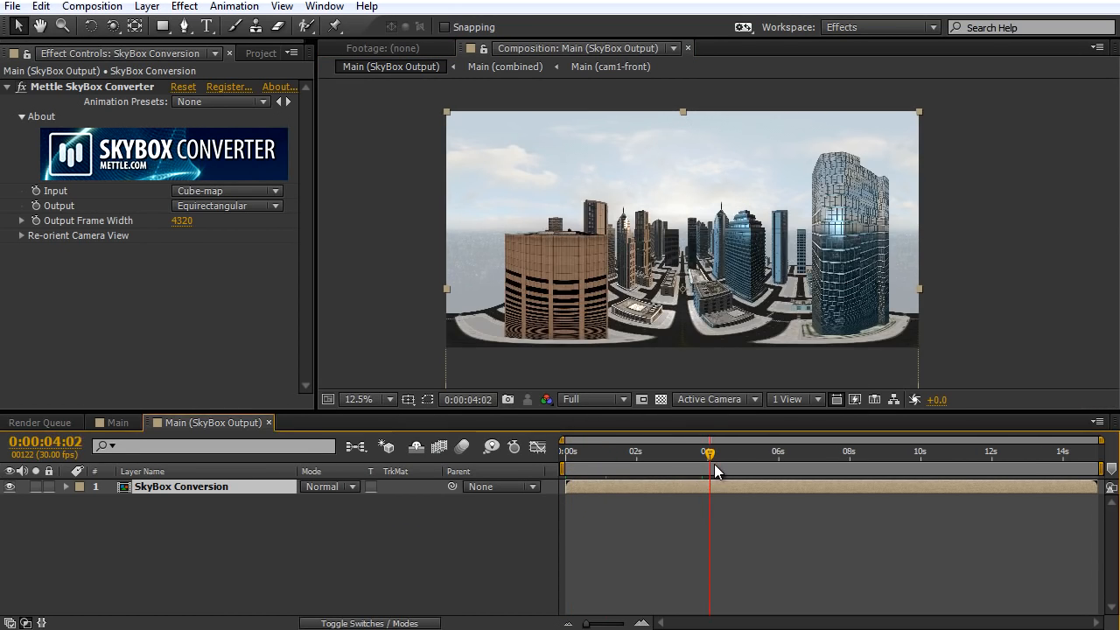
click(719, 453)
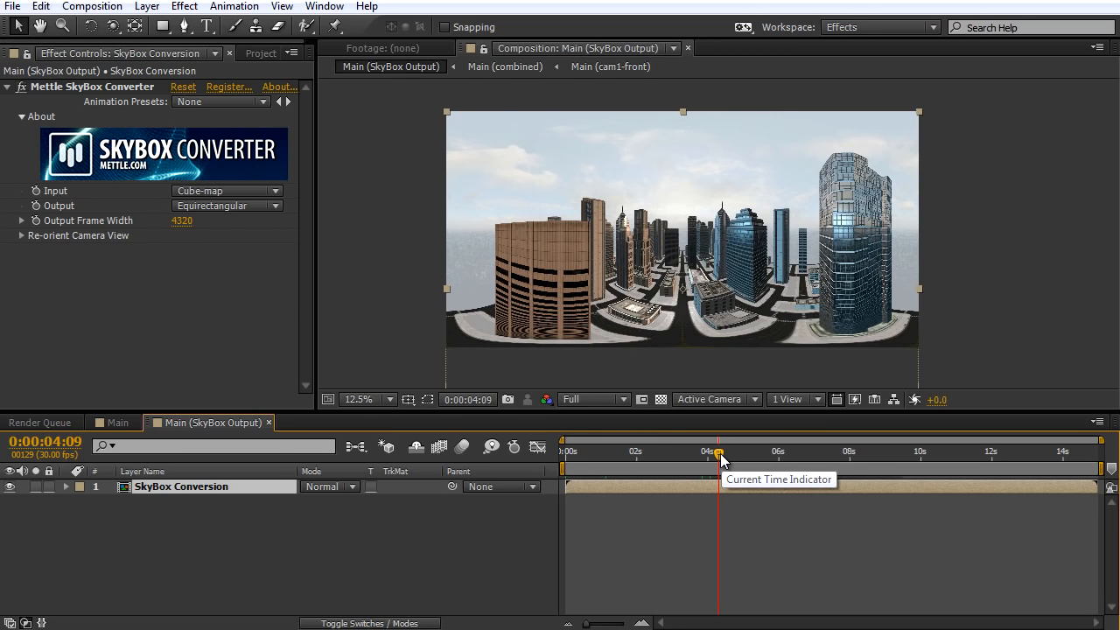
Step: Set the preview resolution of the Main (SkyBox Output) composition to Half
scroll(649, 326, up, 2)
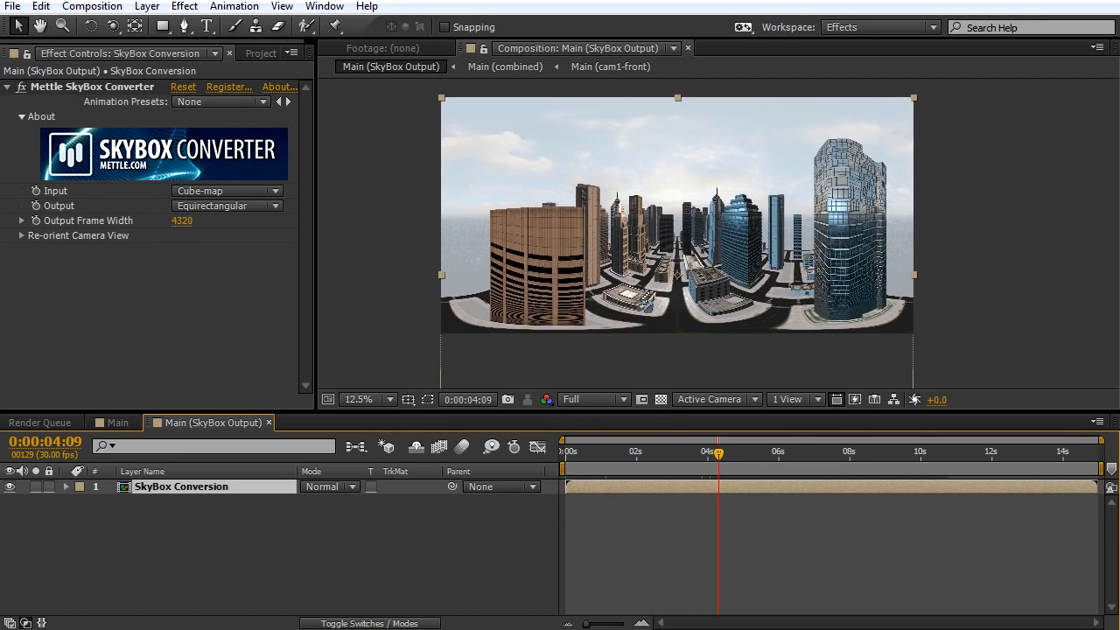
click(618, 402)
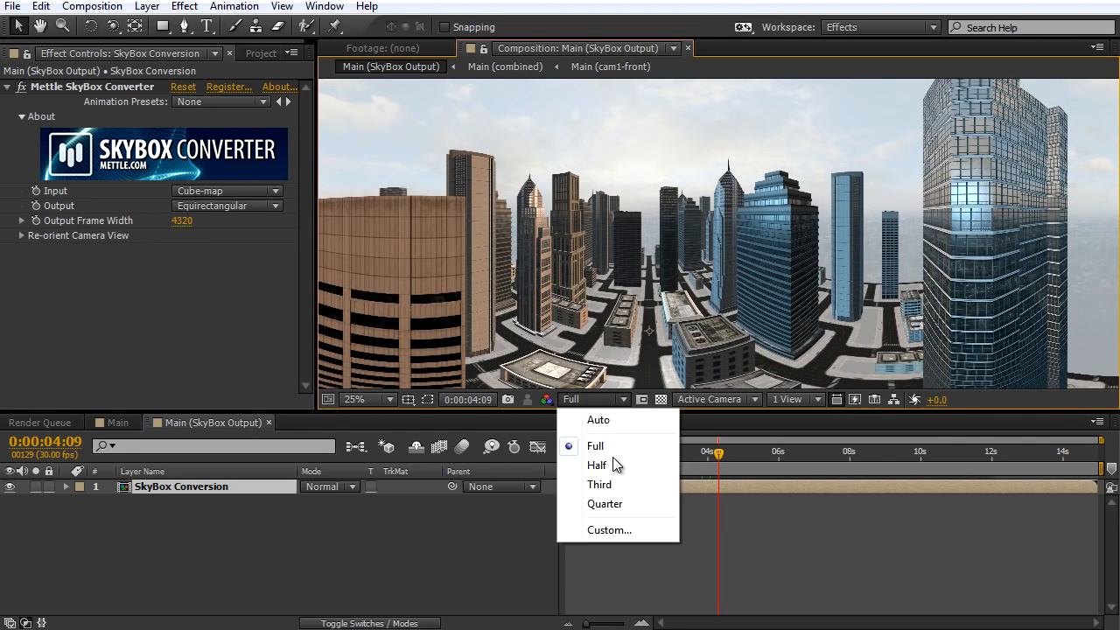
click(630, 467)
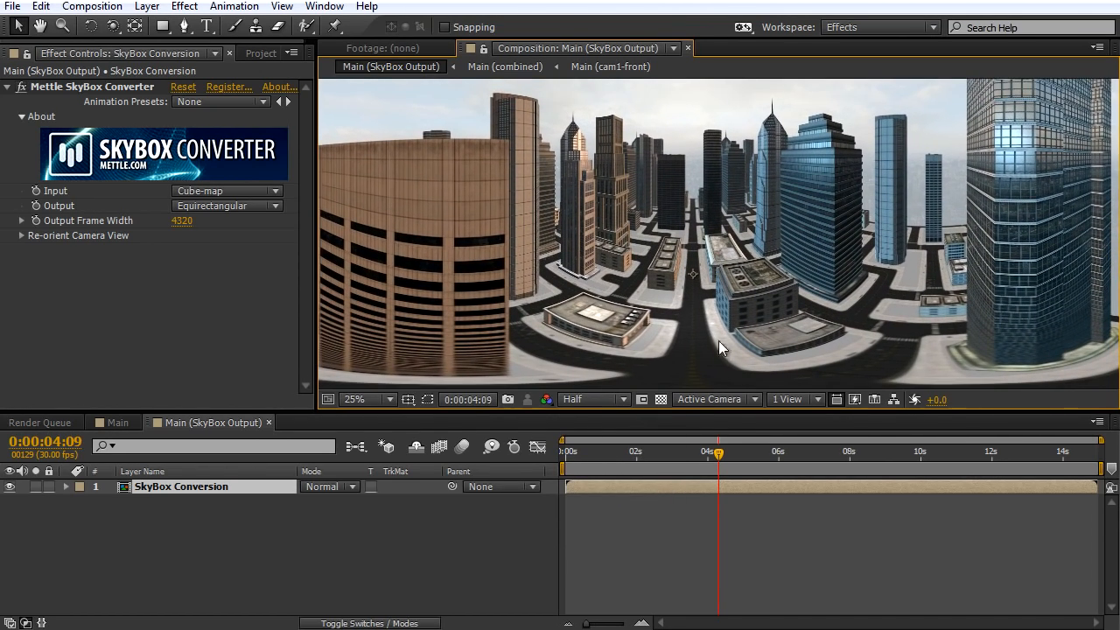
Step: Examine the equirectangular city at 0:00:12:06 and the last frame, and return to the start of the timeline
drag(720, 452, 1002, 451)
scroll(867, 299, down, 1)
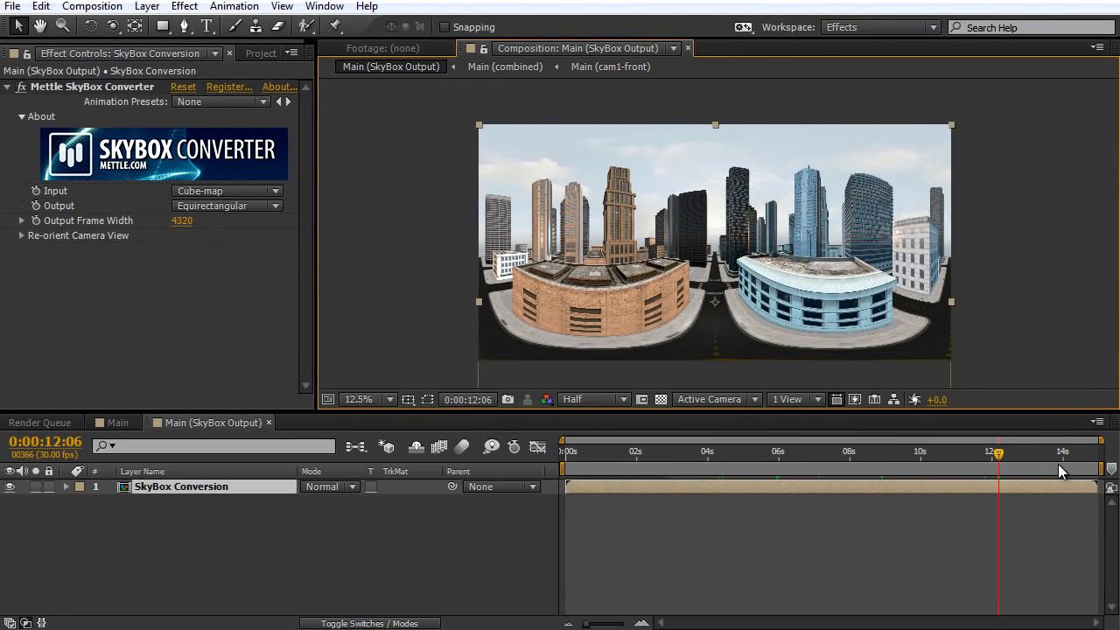
drag(1094, 453, 1101, 455)
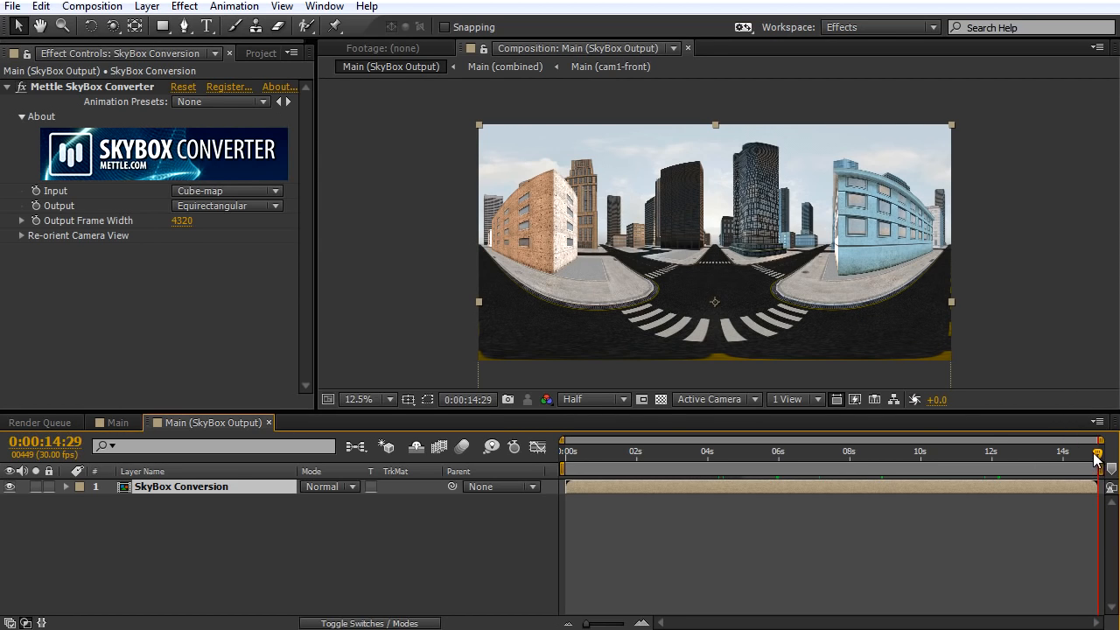
key(Home)
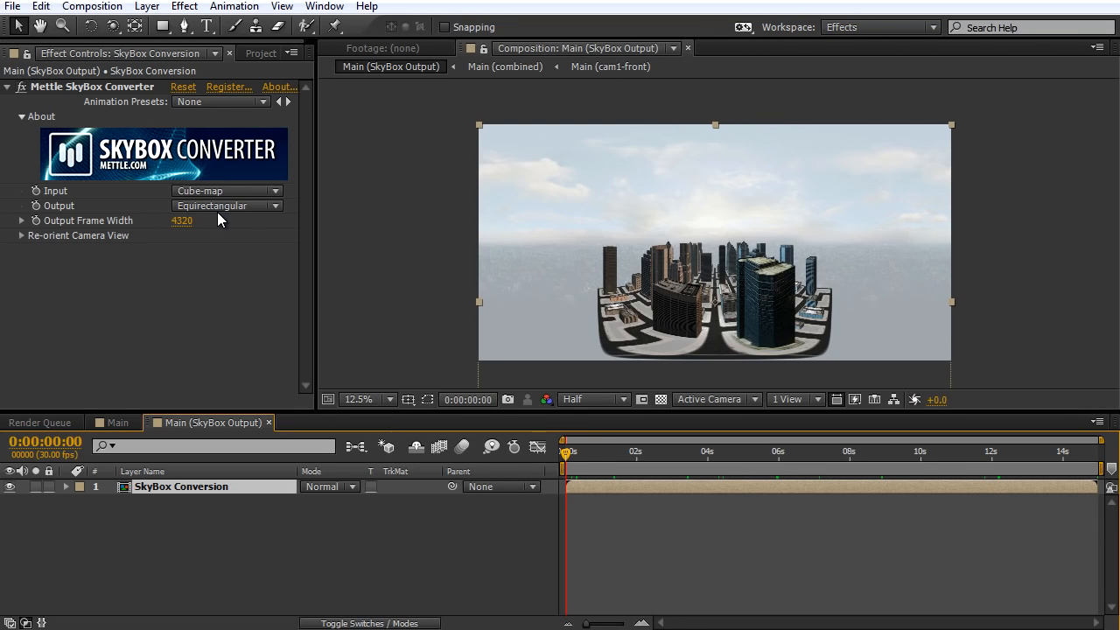
Step: Switch the Output of the Mettle SkyBox Converter effect to Cube-map
click(196, 221)
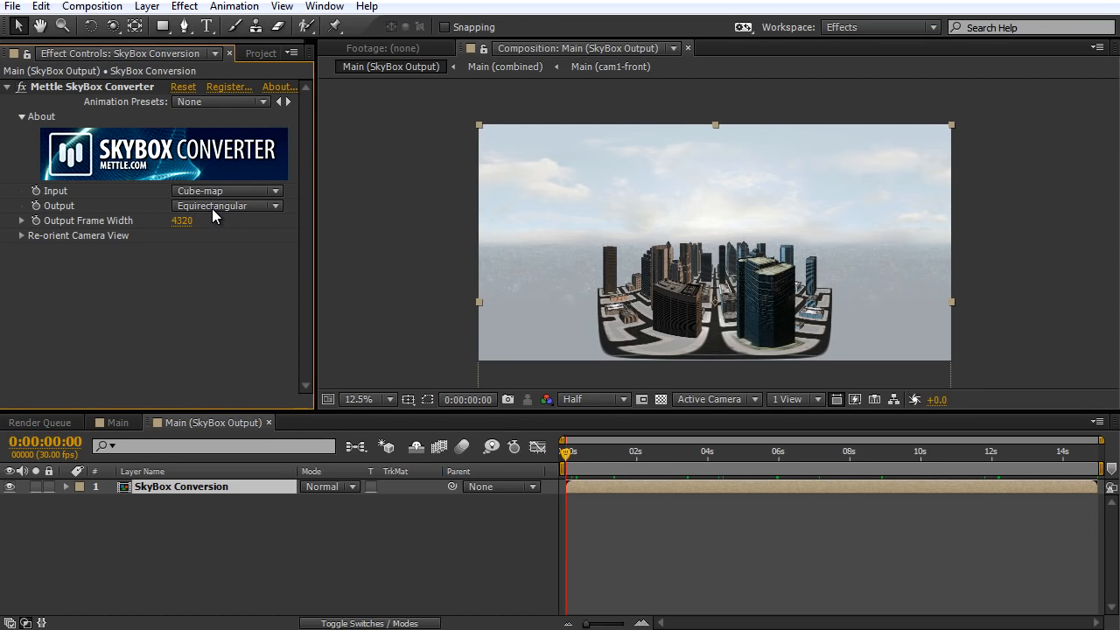
click(211, 208)
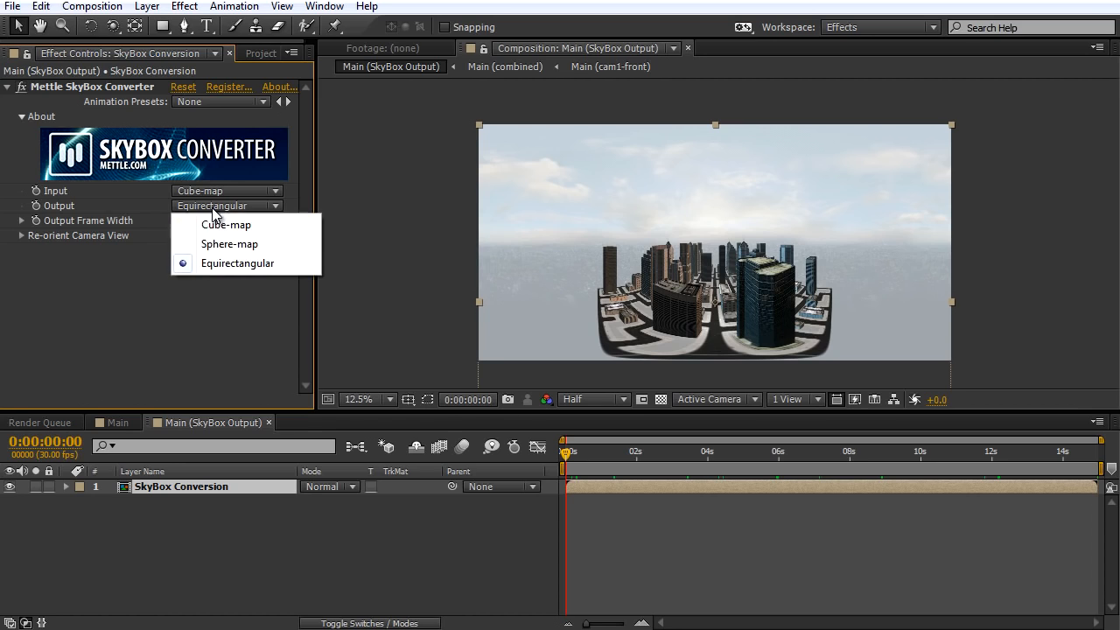
click(208, 226)
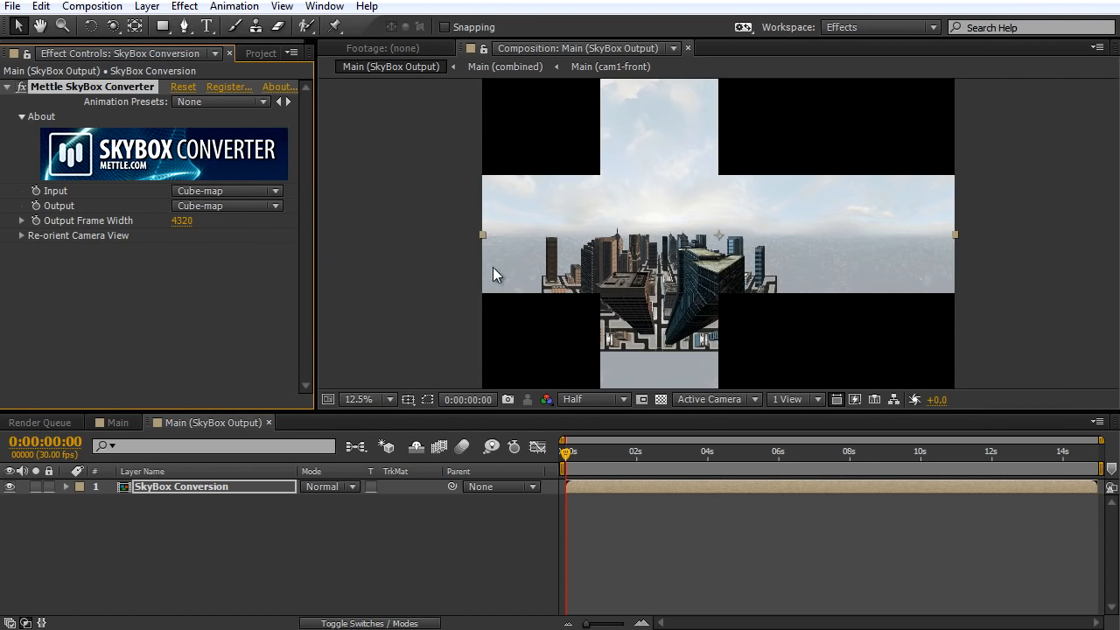
Step: Examine the sky, horizon and ground faces of the cube-map layout and how they change up to 0:00:04:14
drag(724, 212, 722, 193)
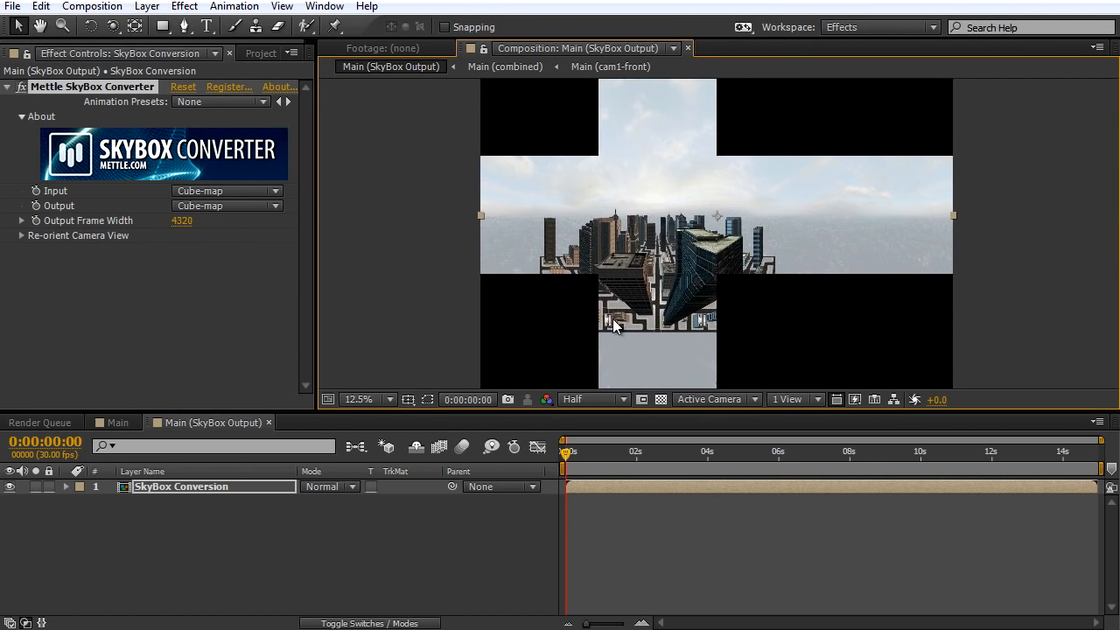
drag(656, 146, 699, 240)
scroll(659, 153, up, 2)
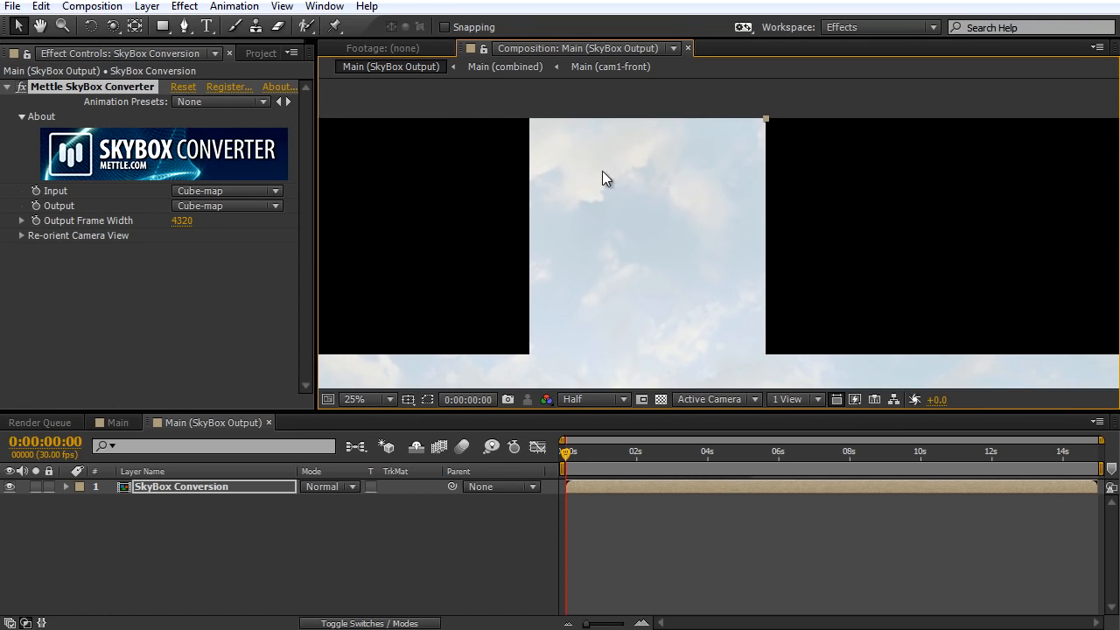
drag(647, 270, 709, 90)
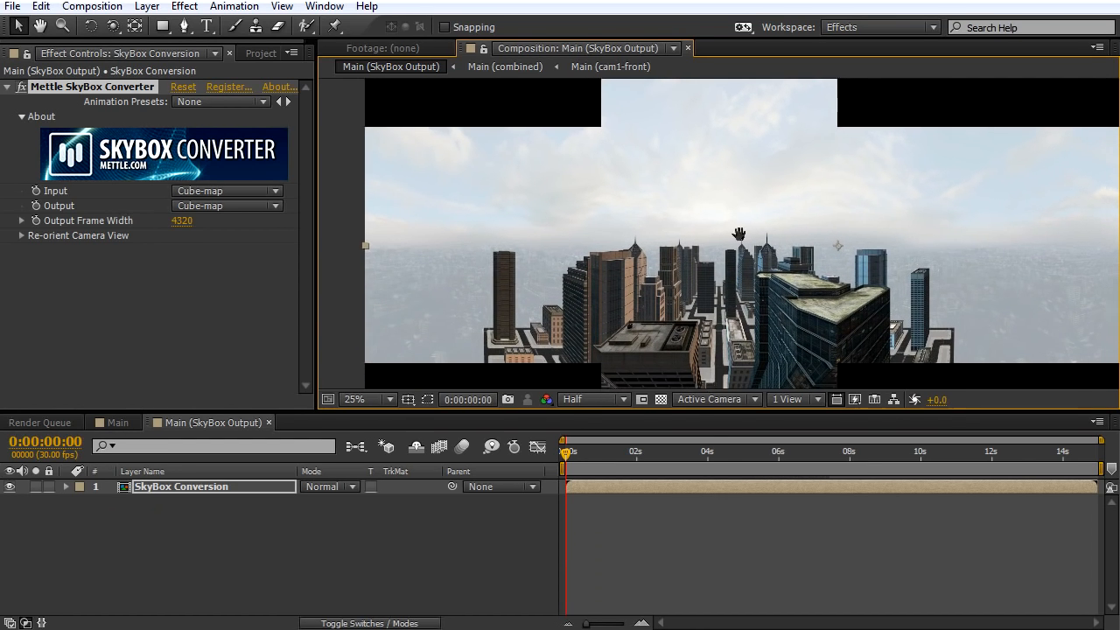
drag(739, 235, 609, 146)
drag(880, 182, 792, 238)
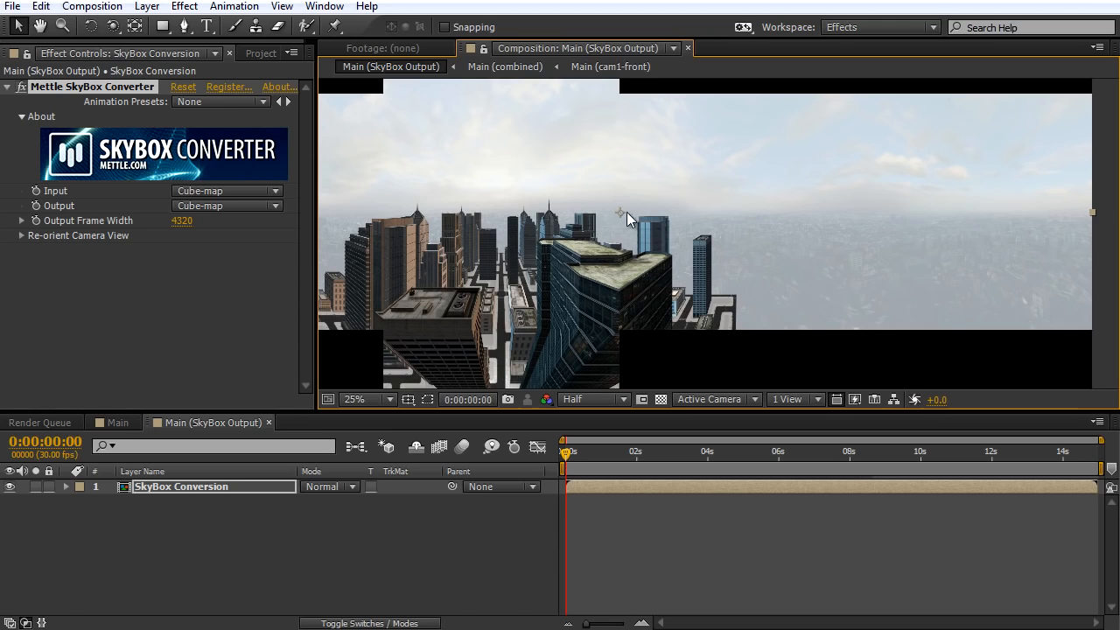
drag(626, 212, 697, 98)
drag(574, 176, 585, 256)
scroll(587, 262, down, 1)
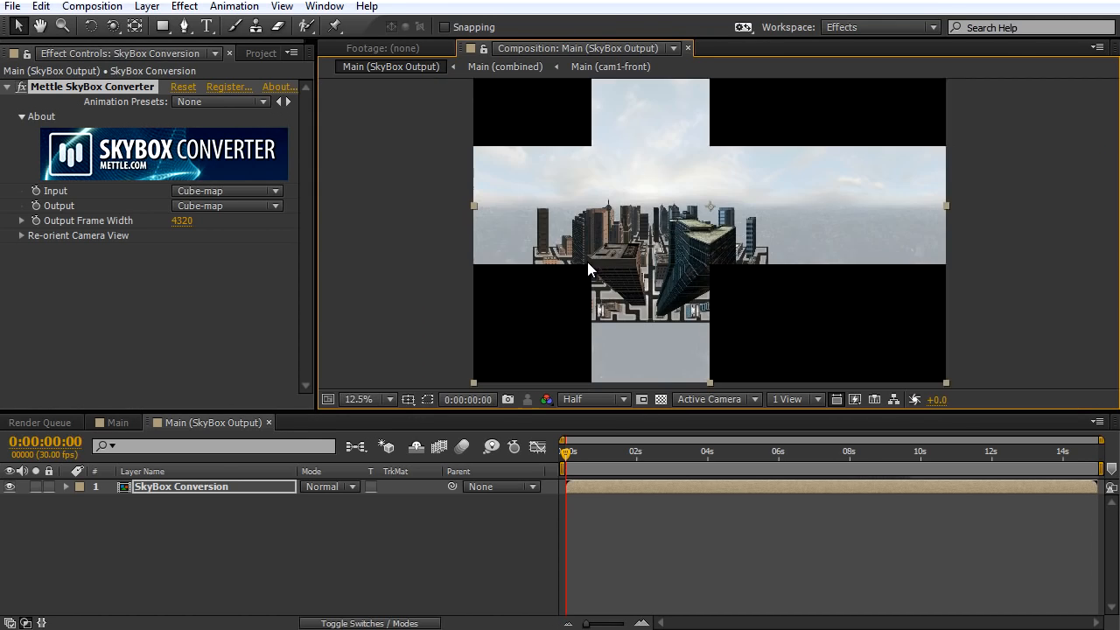
drag(570, 452, 724, 468)
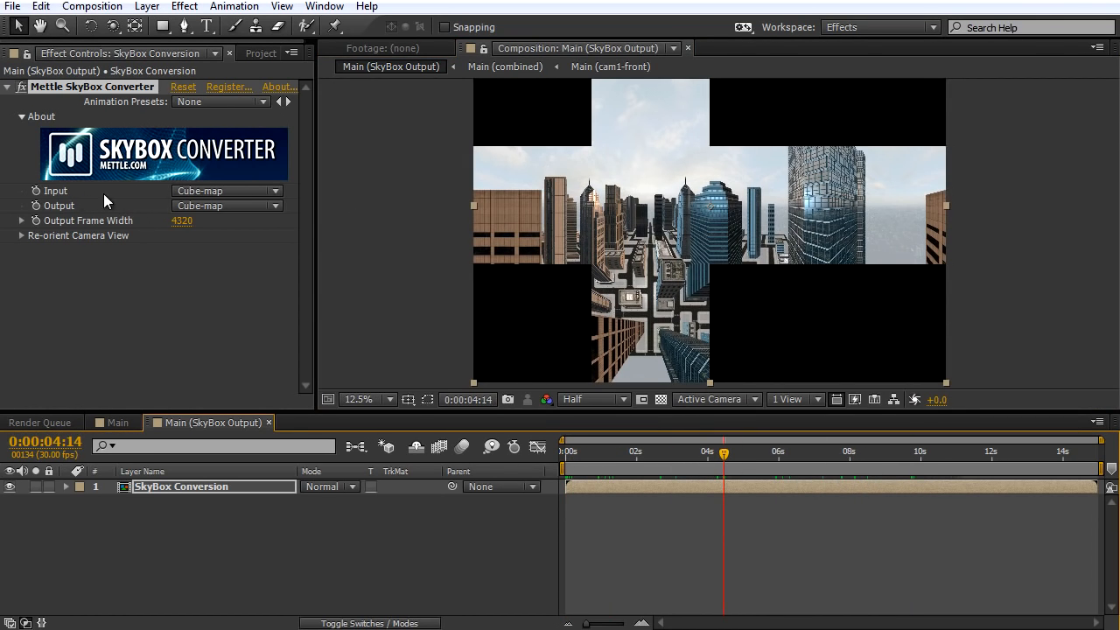
Step: Set the SkyBox Converter's Output to Equirectangular and inspect the city closely at the current frame
click(207, 209)
click(223, 264)
drag(714, 178, 652, 161)
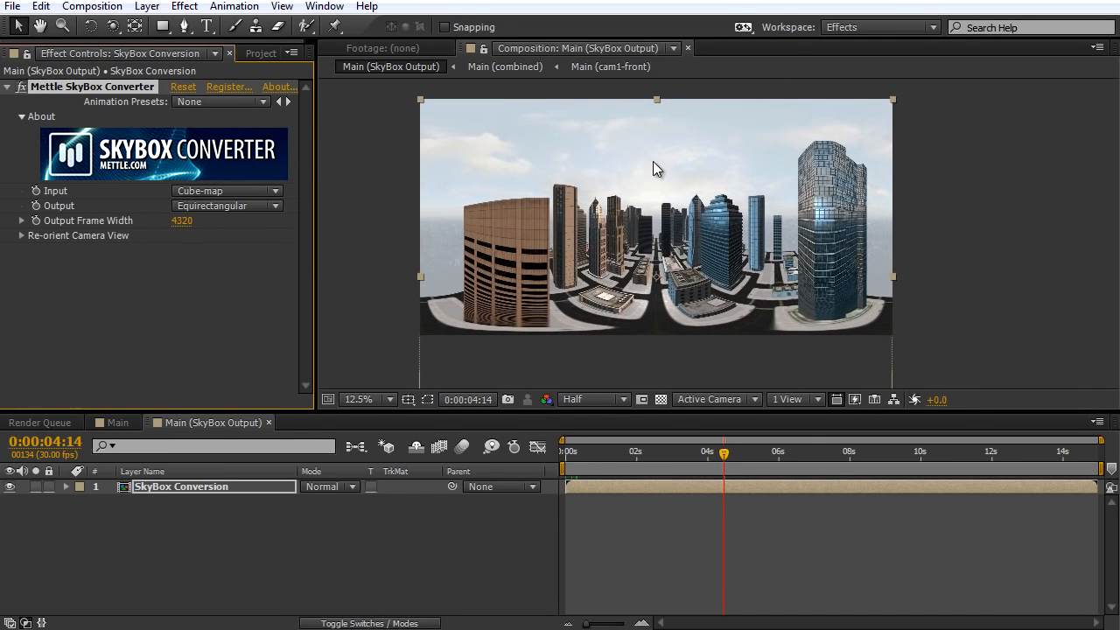
scroll(862, 267, up, 1)
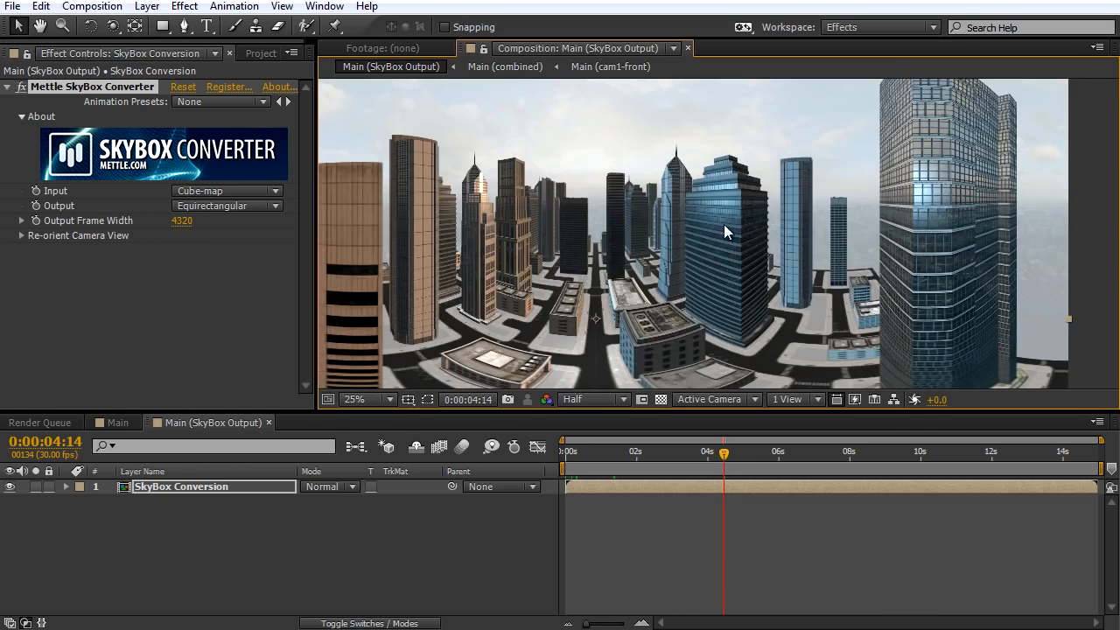
scroll(756, 208, down, 1)
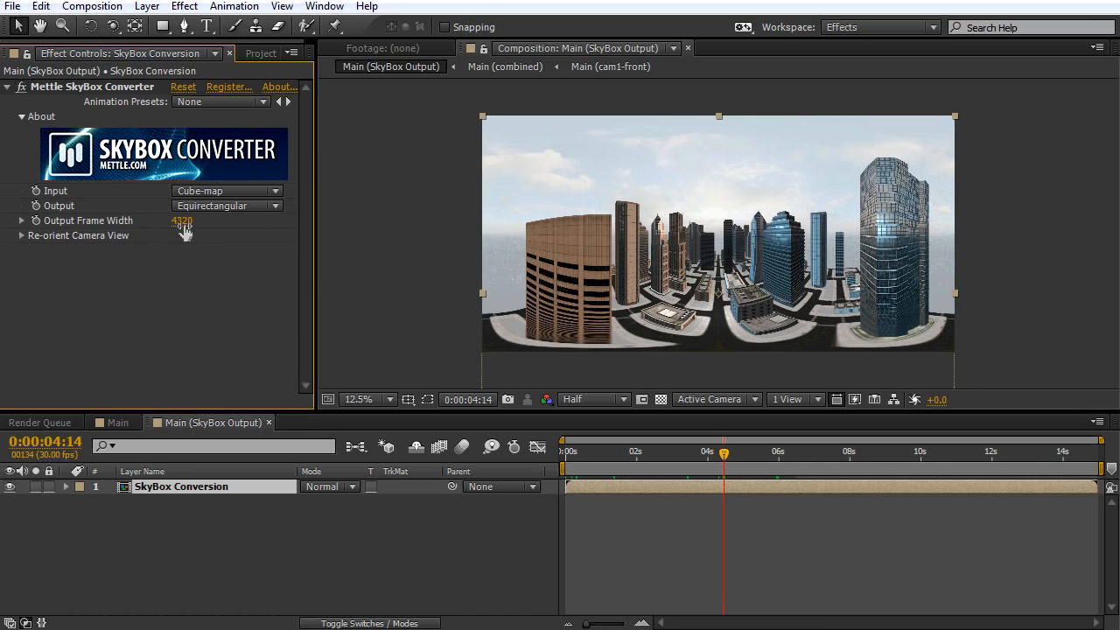
Step: Set the SkyBox Converter's Output Frame Width to 3840 and return to the first frame
click(182, 221)
text(3840)
click(219, 289)
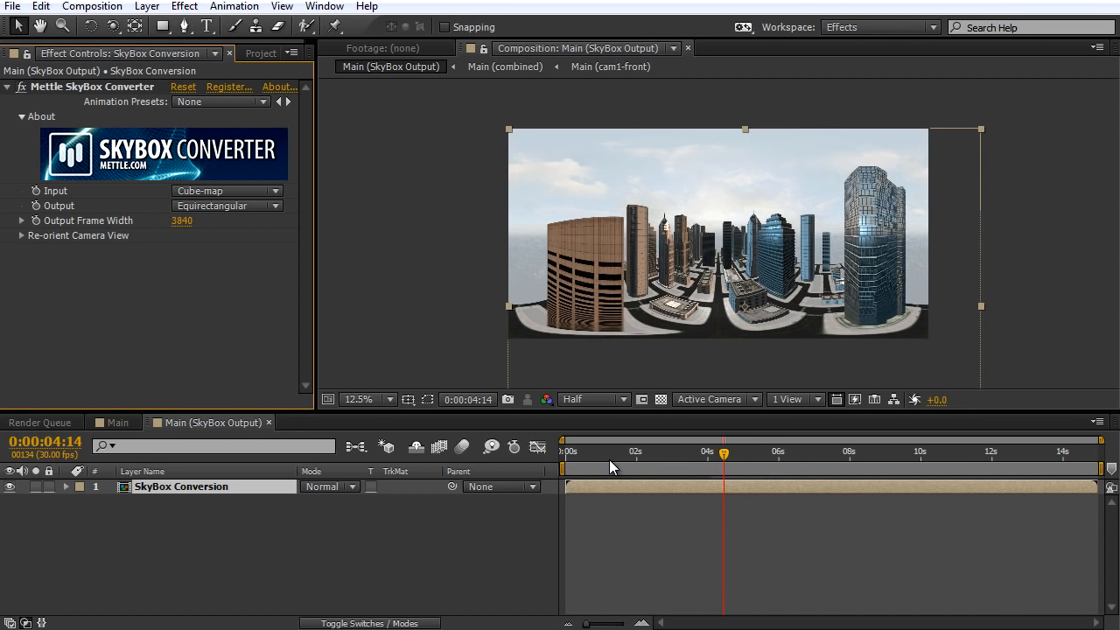
key(Home)
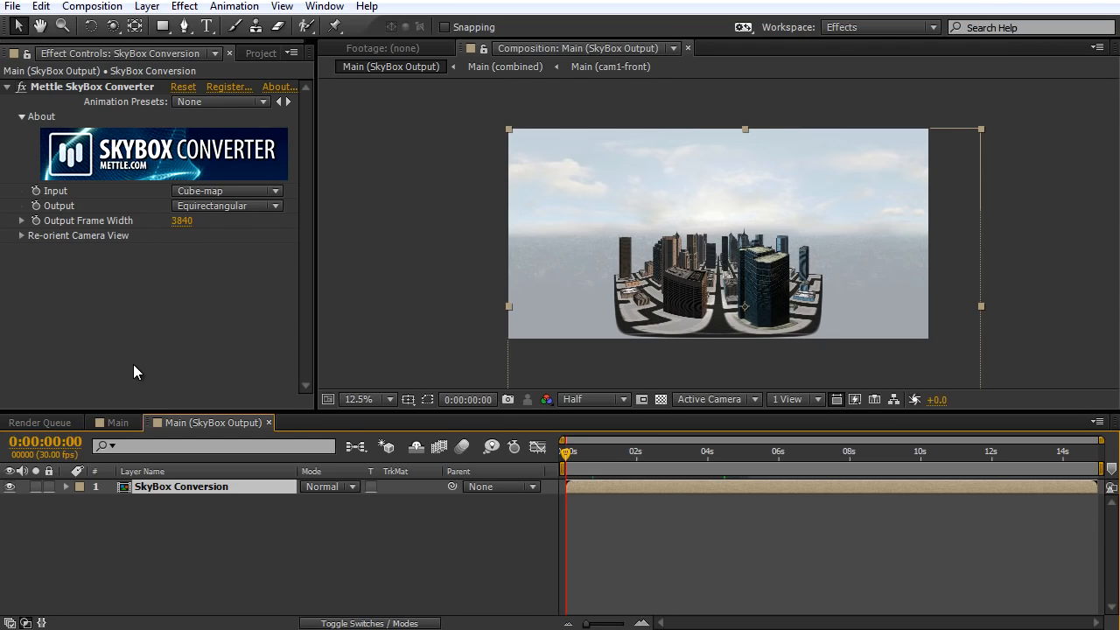
Step: Add the Main (SkyBox Output) composition from the project to the Render Queue
click(43, 424)
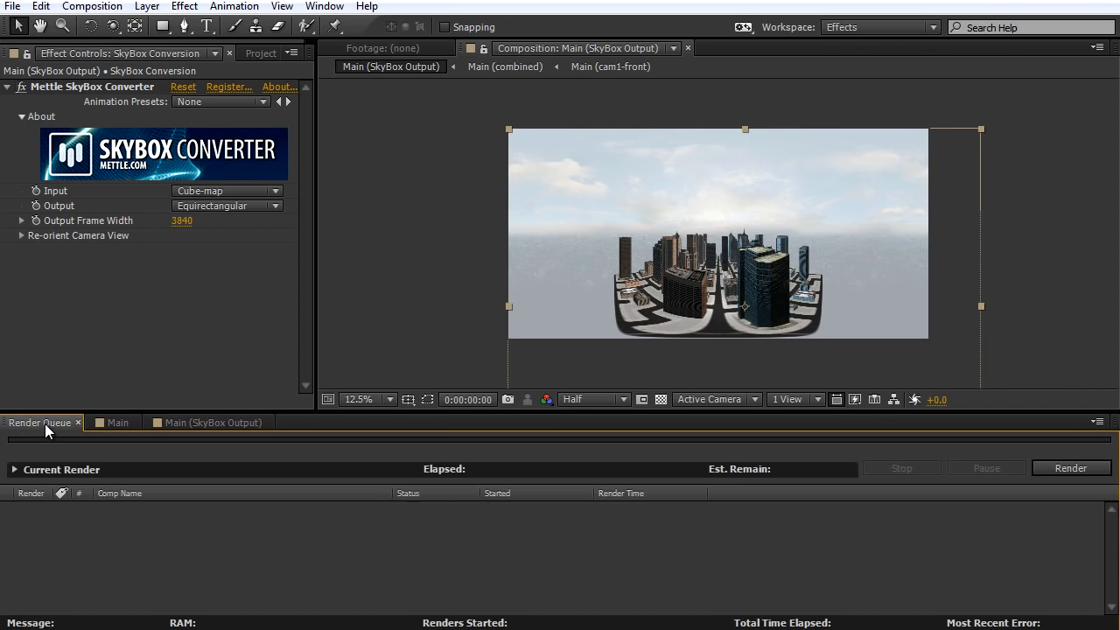
click(259, 54)
click(24, 258)
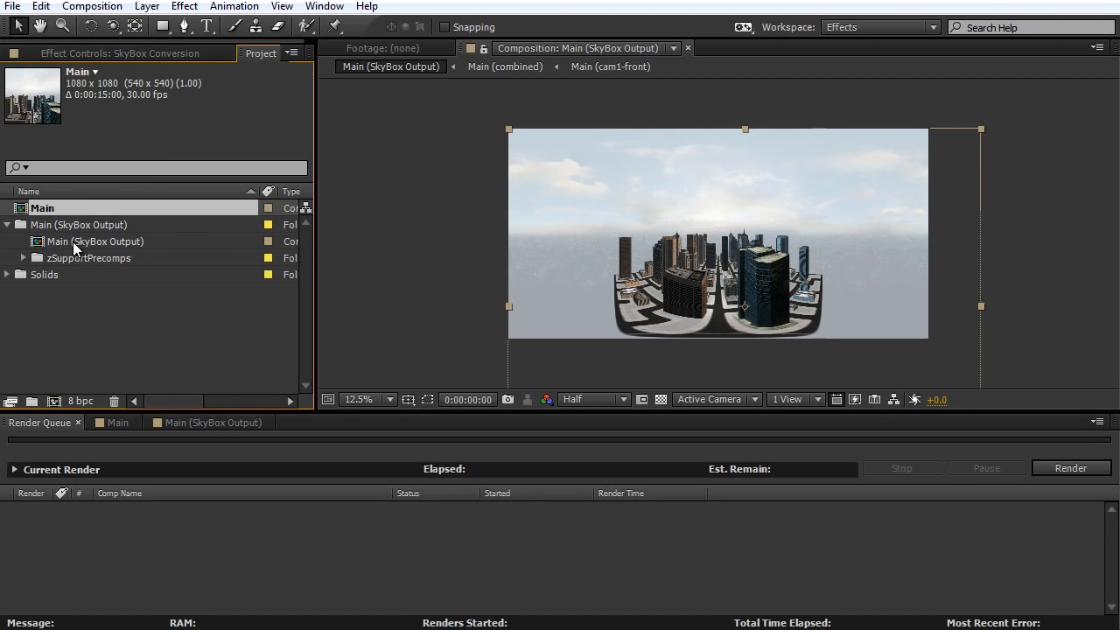
click(75, 245)
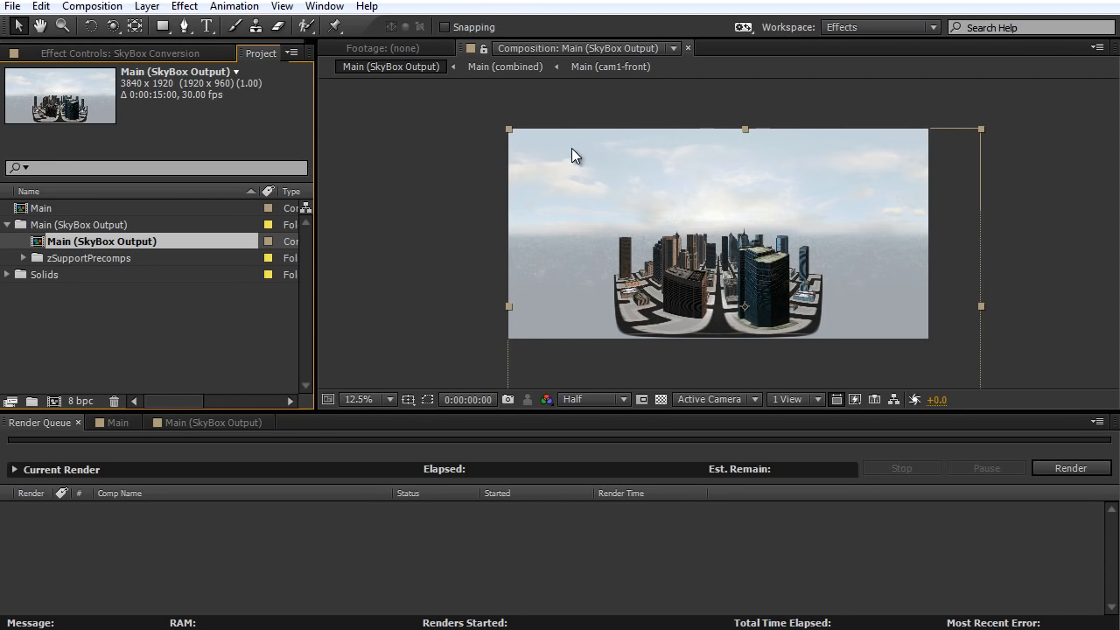
drag(65, 243, 151, 537)
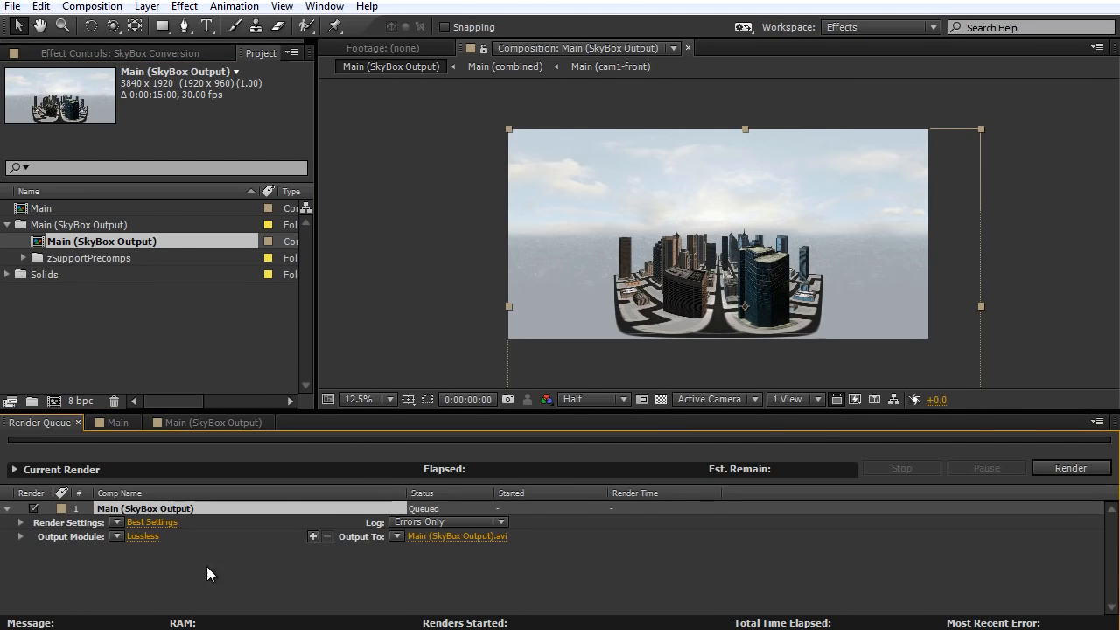
Step: Configure the queued item's output module as QuickTime with the Photo - JPEG codec at quality 95
click(147, 536)
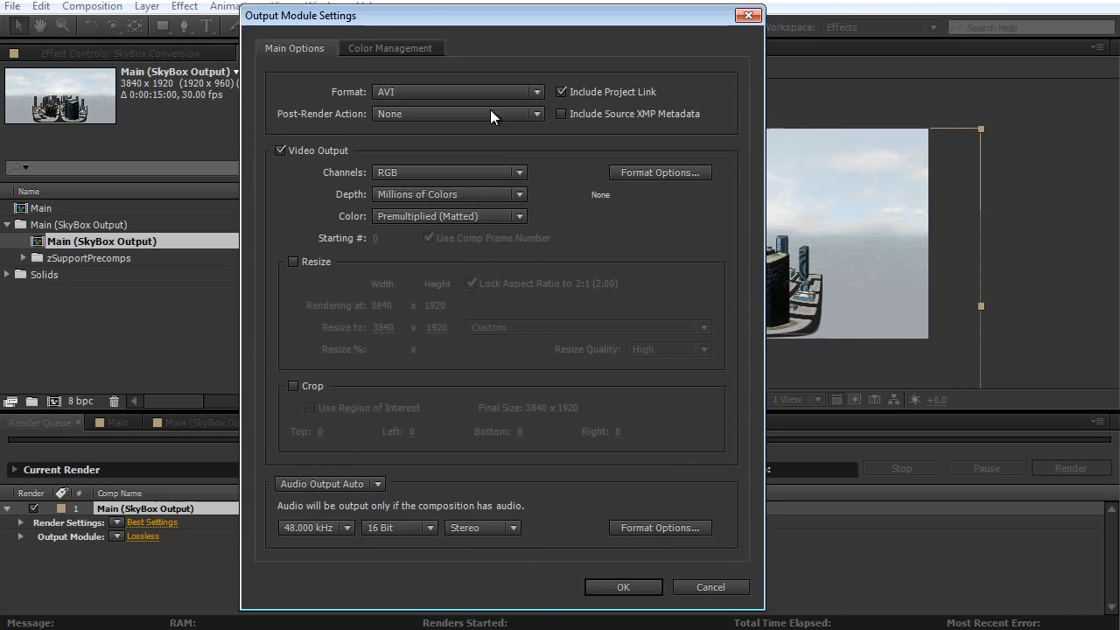
click(470, 80)
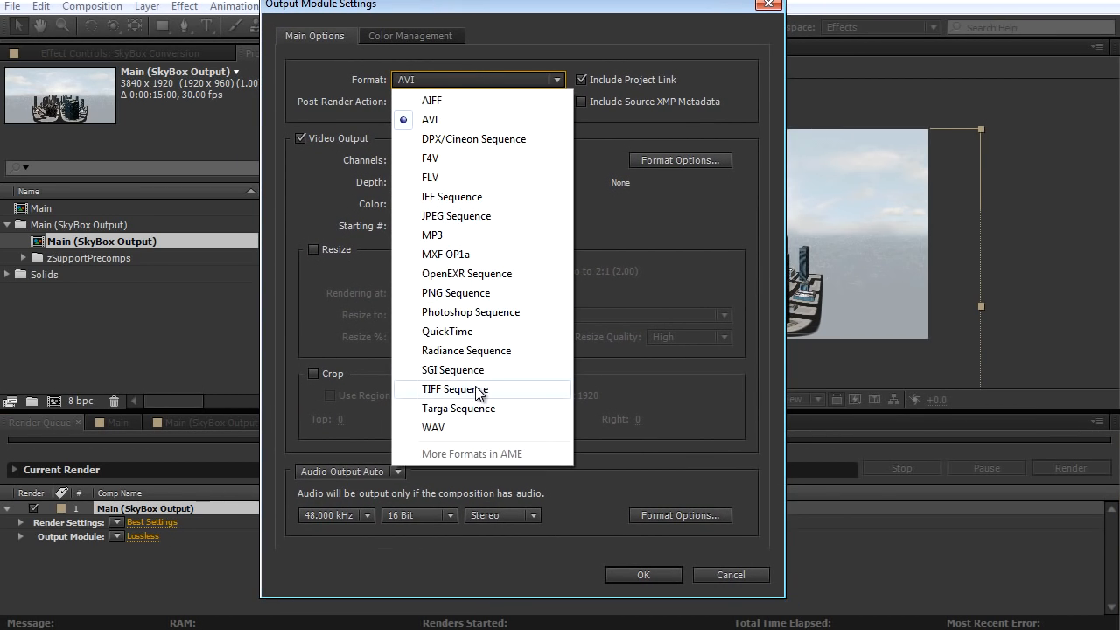
click(482, 330)
click(663, 161)
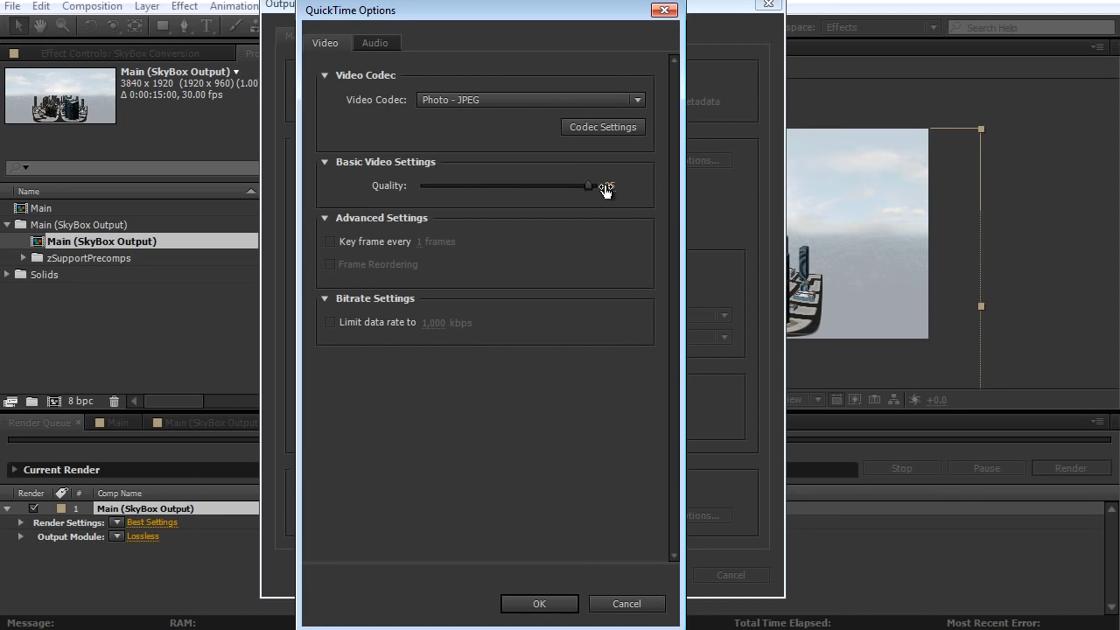
click(542, 604)
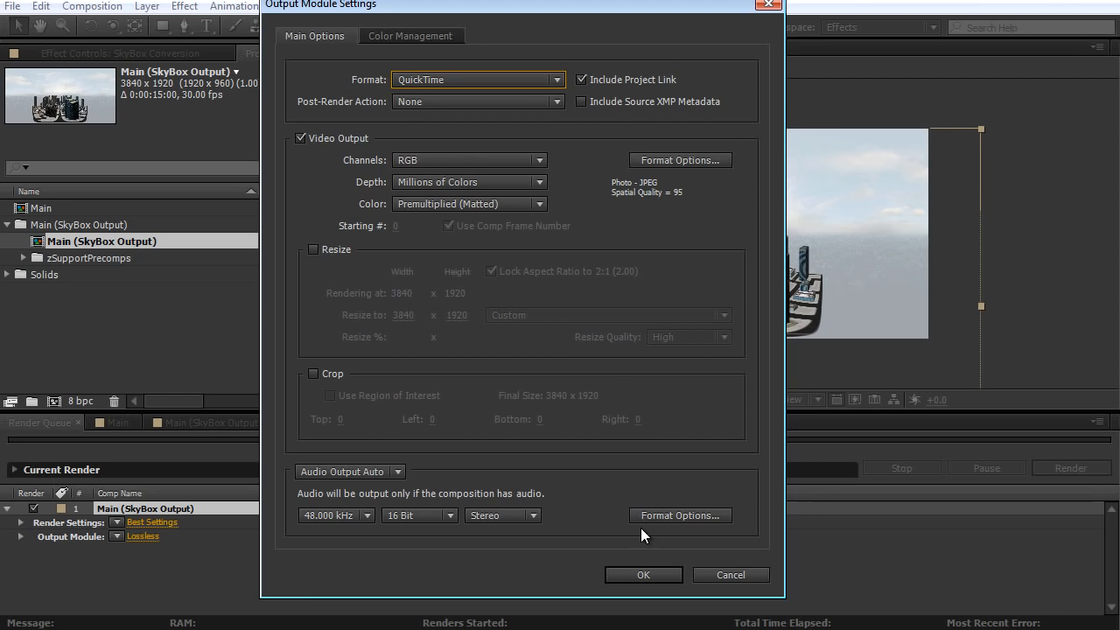
click(643, 573)
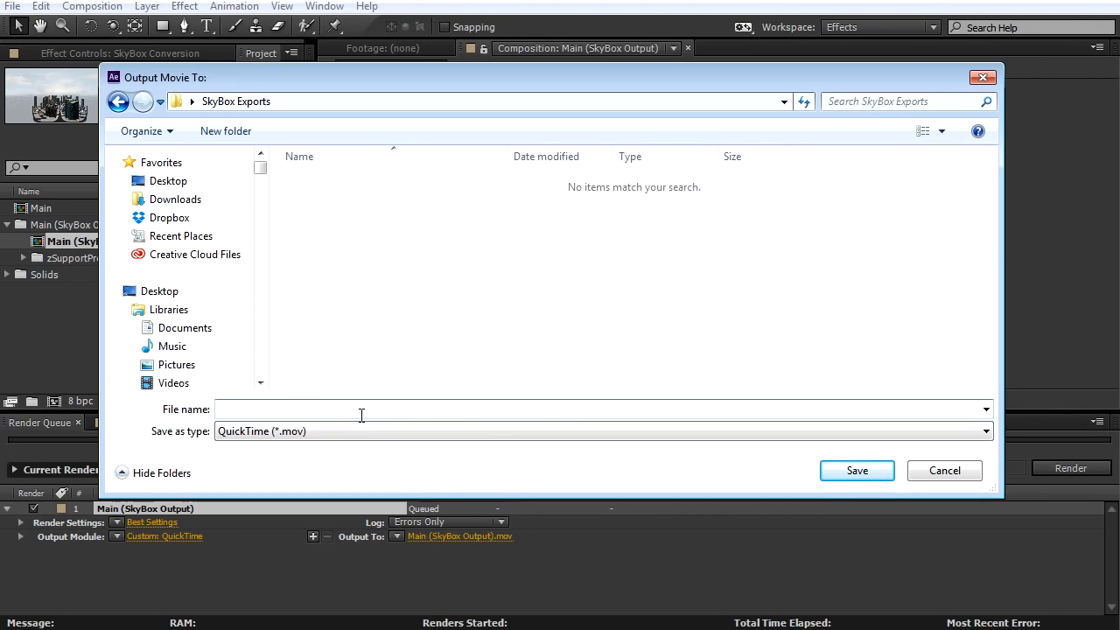
Step: Name the output movie Skybox City and save it in the SkyBox Exports folder
text(Skybo)
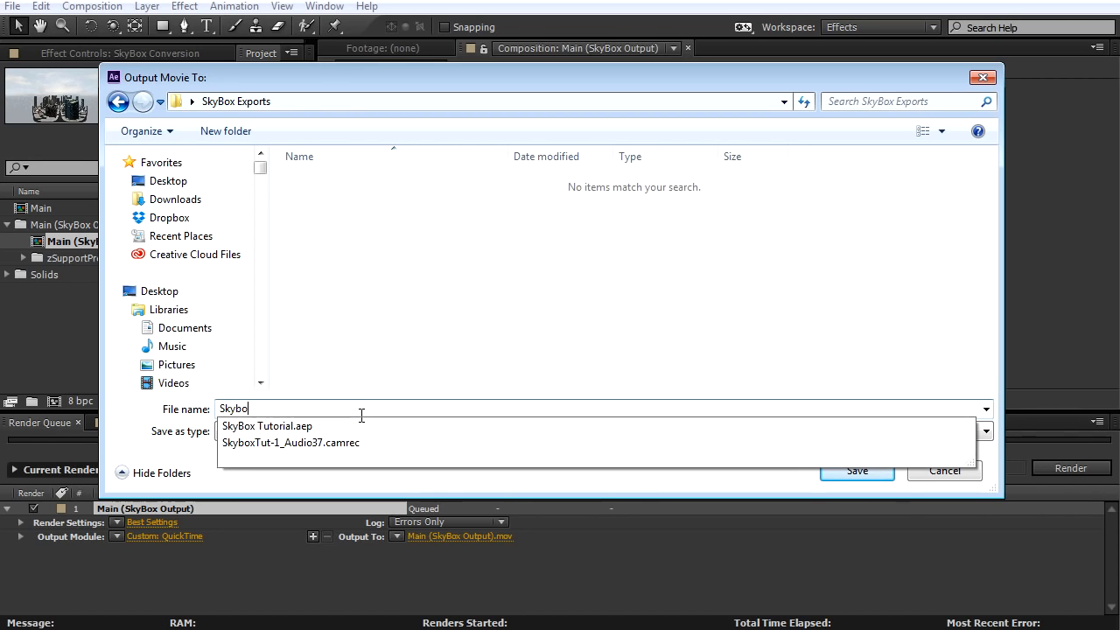
text(x City)
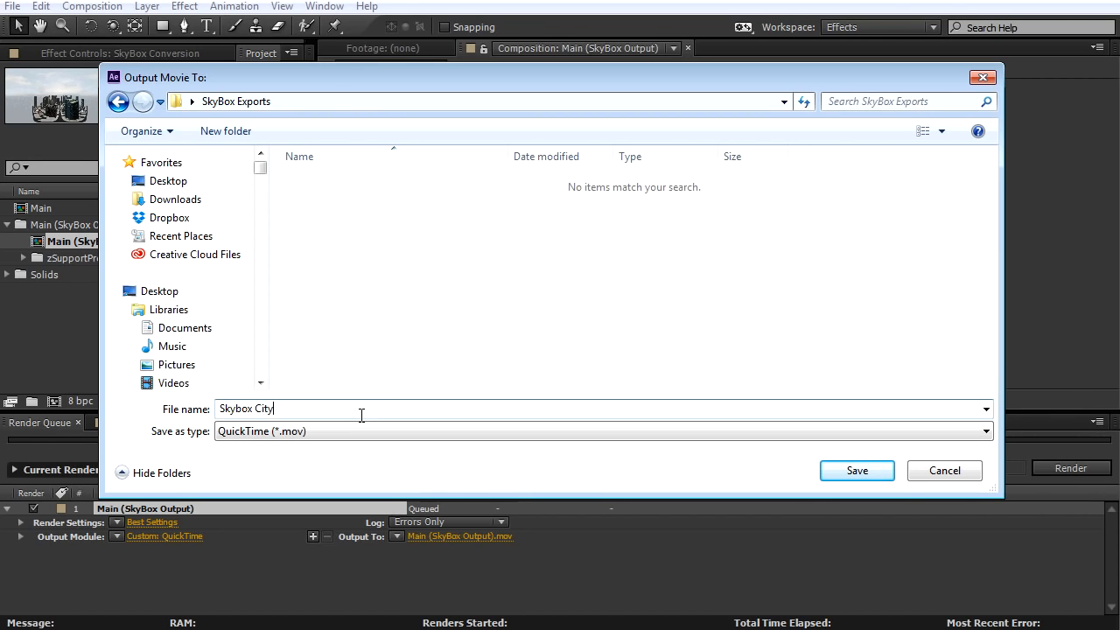
click(860, 470)
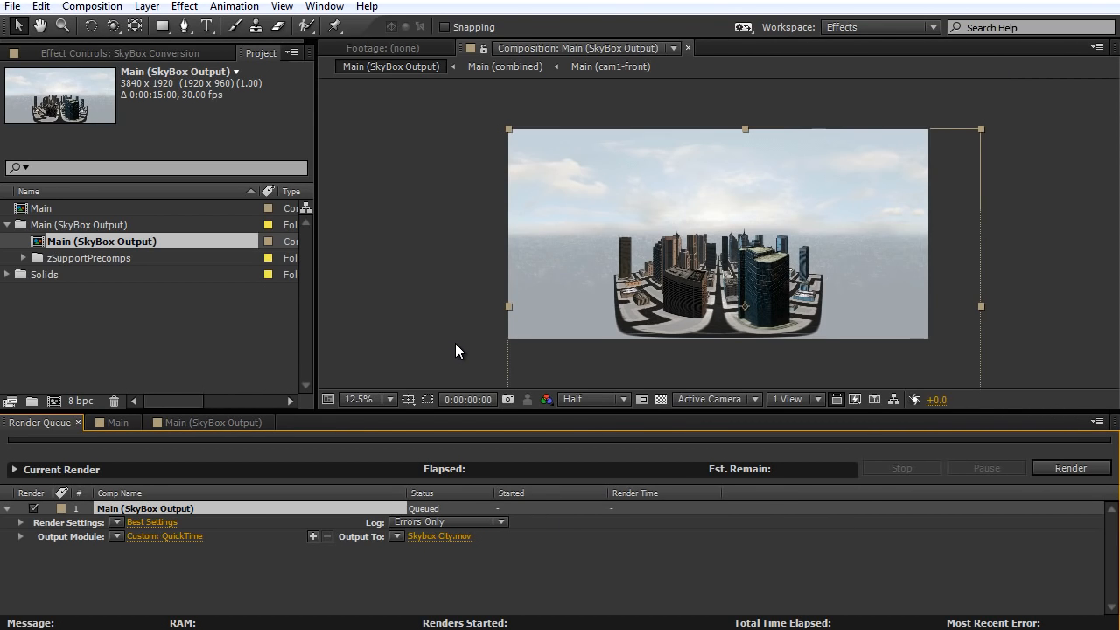
Step: Render the queued composition with its viewer closed, and open the exported Skybox City movie from the SkyBox Exports folder
click(688, 47)
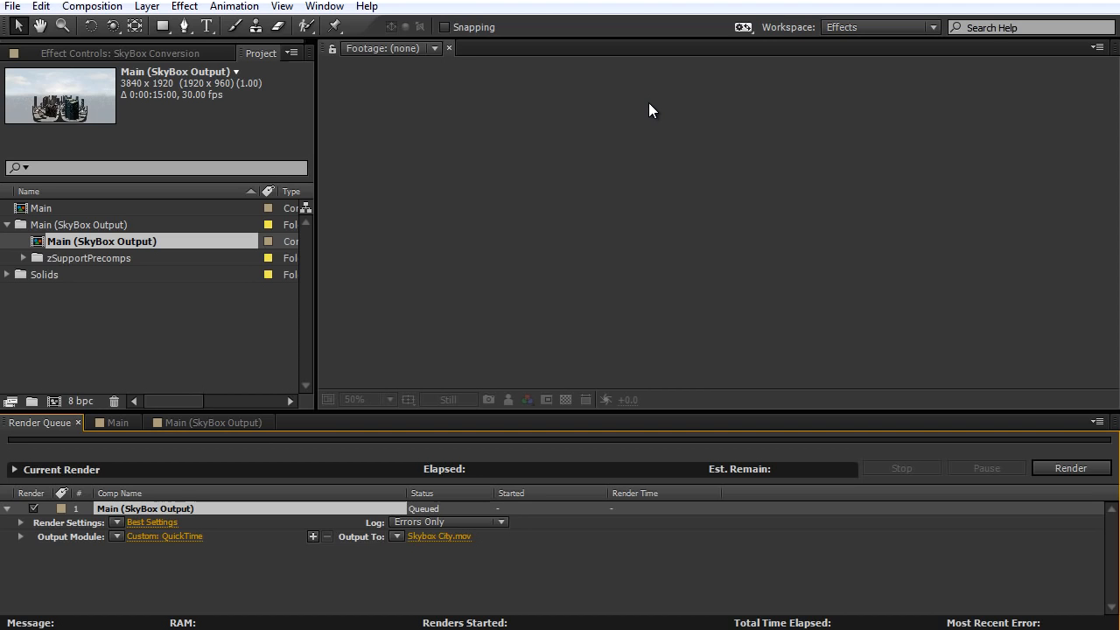
click(1071, 468)
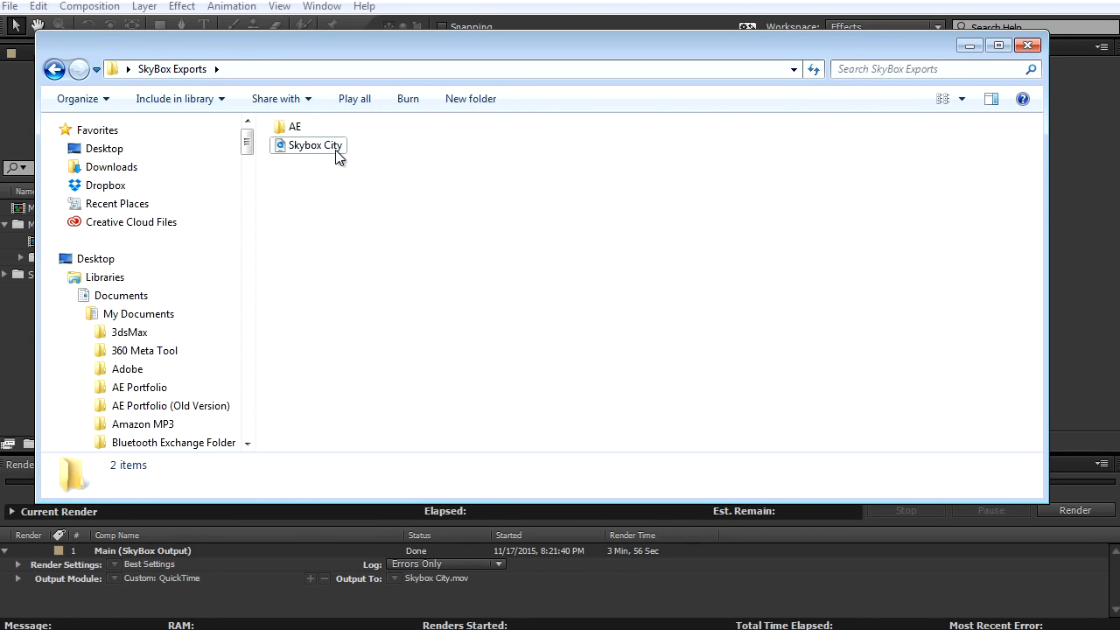
click(335, 150)
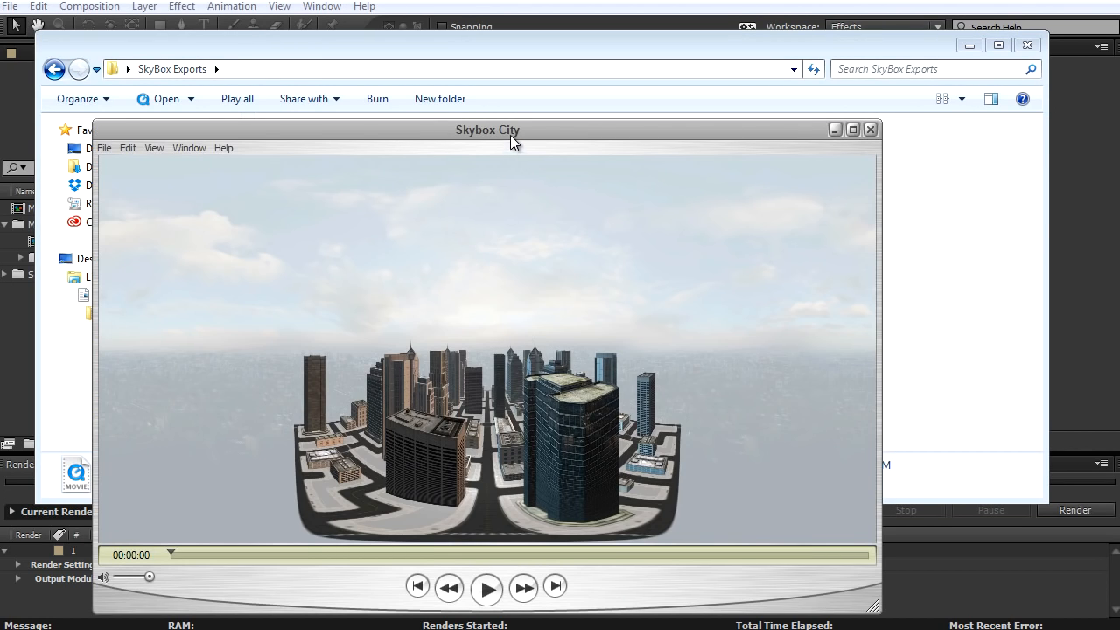
Step: Scrub through the exported Skybox City movie to check it, and close the player
drag(512, 140, 483, 68)
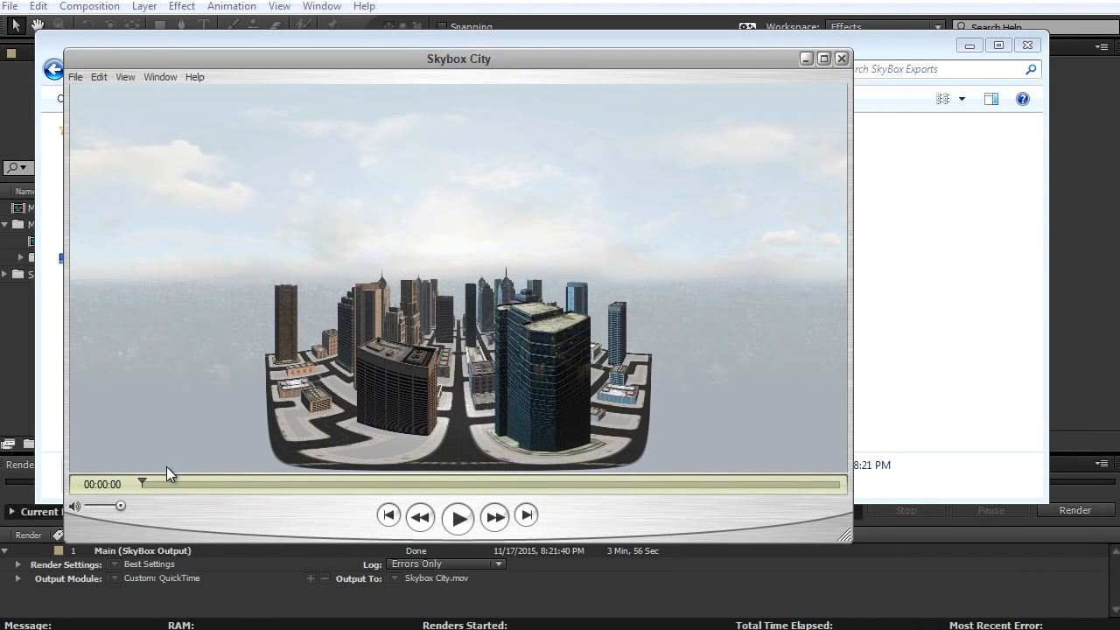
drag(146, 483, 519, 483)
click(841, 59)
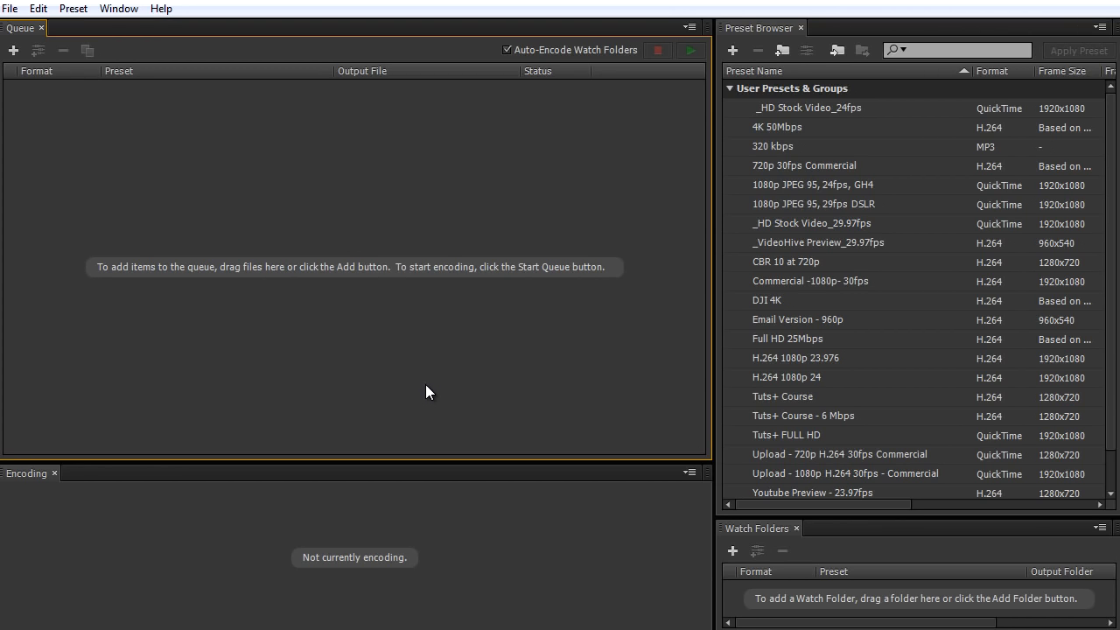
Step: In Adobe Media Encoder, add the Skybox City movie from SkyBox Exports to the queue with the H.264 format
click(14, 52)
click(398, 173)
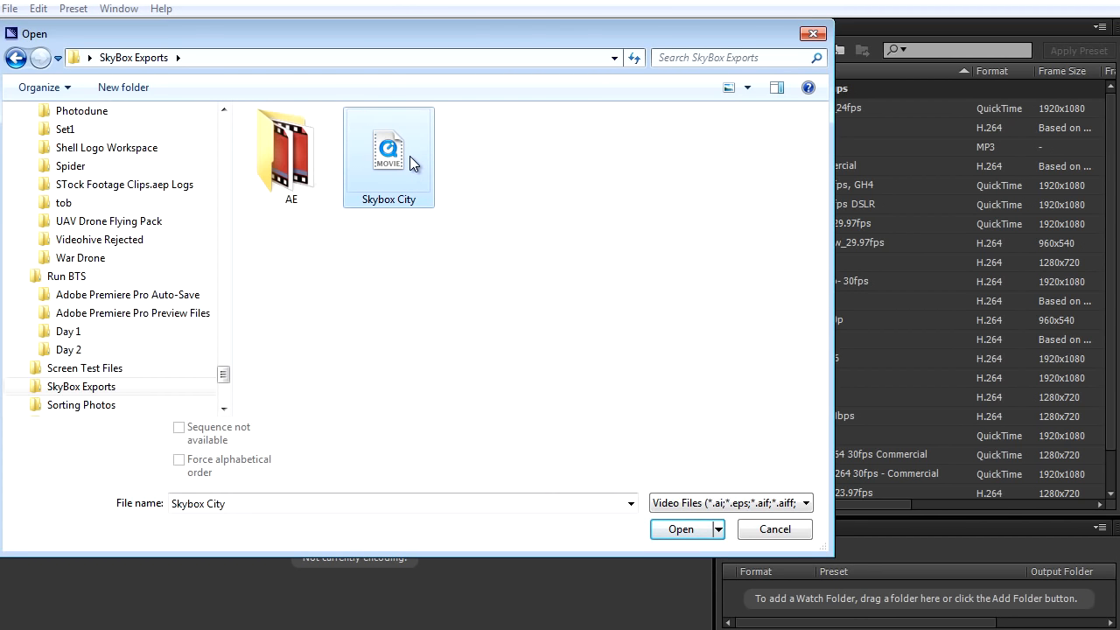
double_click(411, 164)
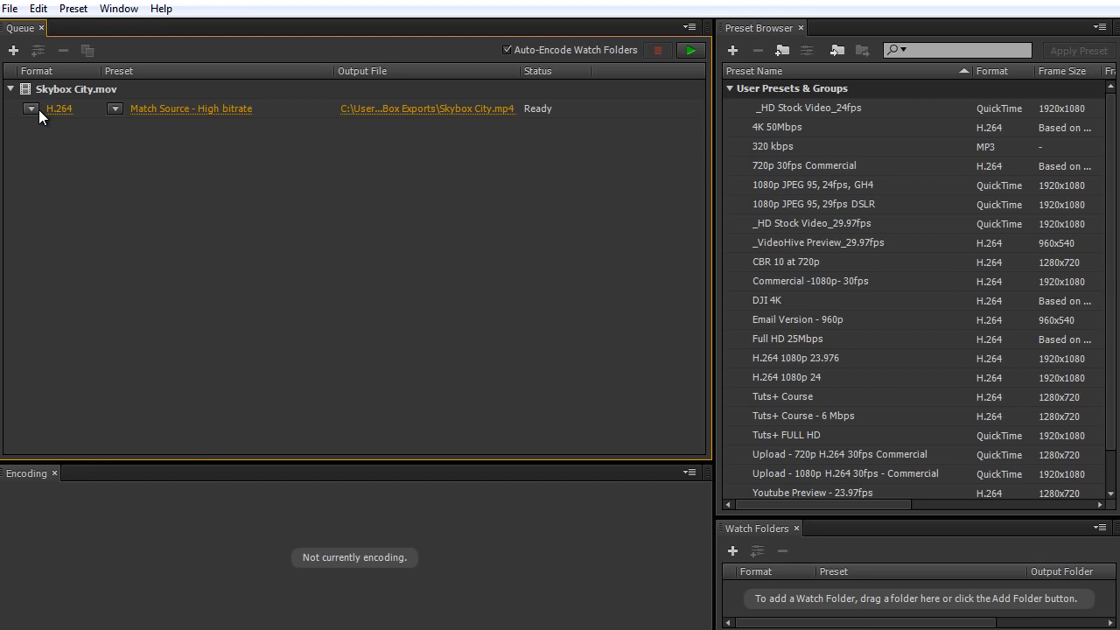
click(31, 109)
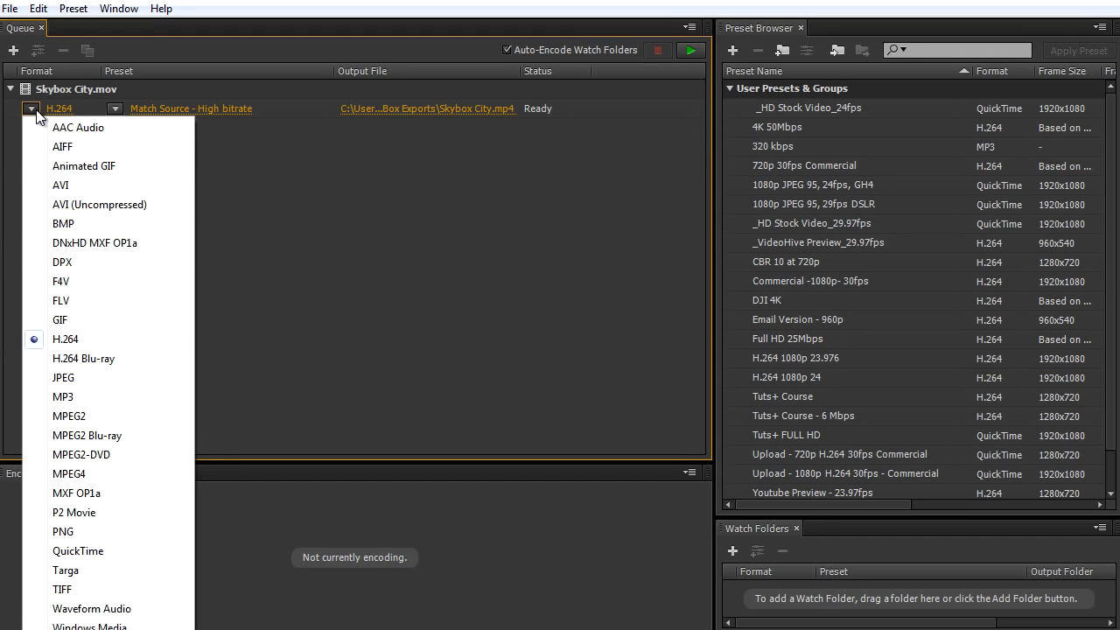
click(63, 341)
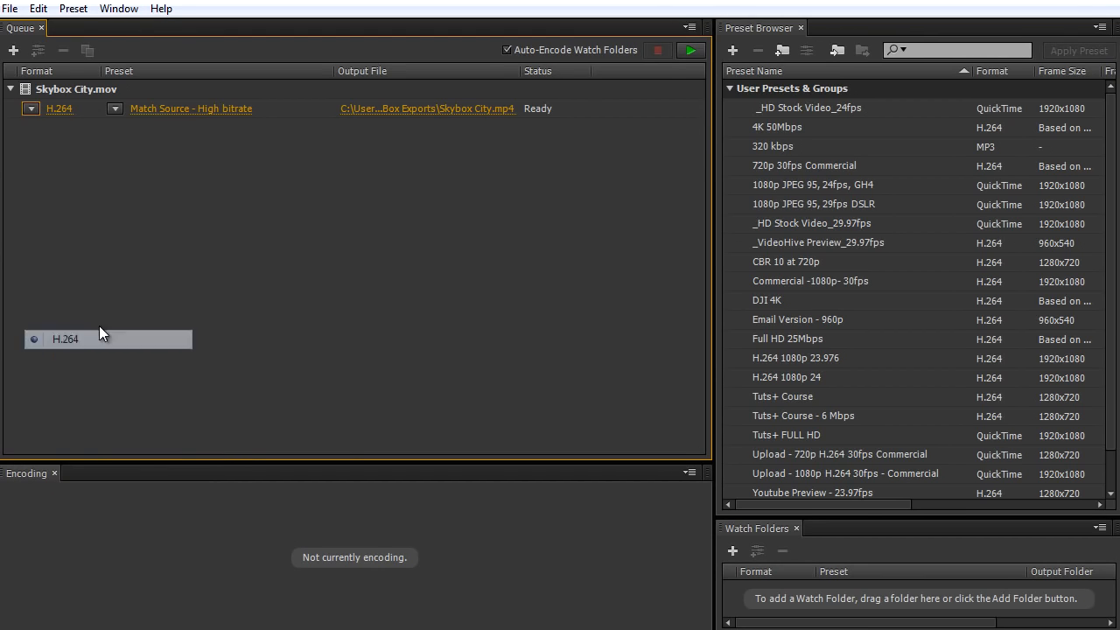
Step: Open the queued item's export settings and enable Render at Maximum Depth for the video
click(197, 112)
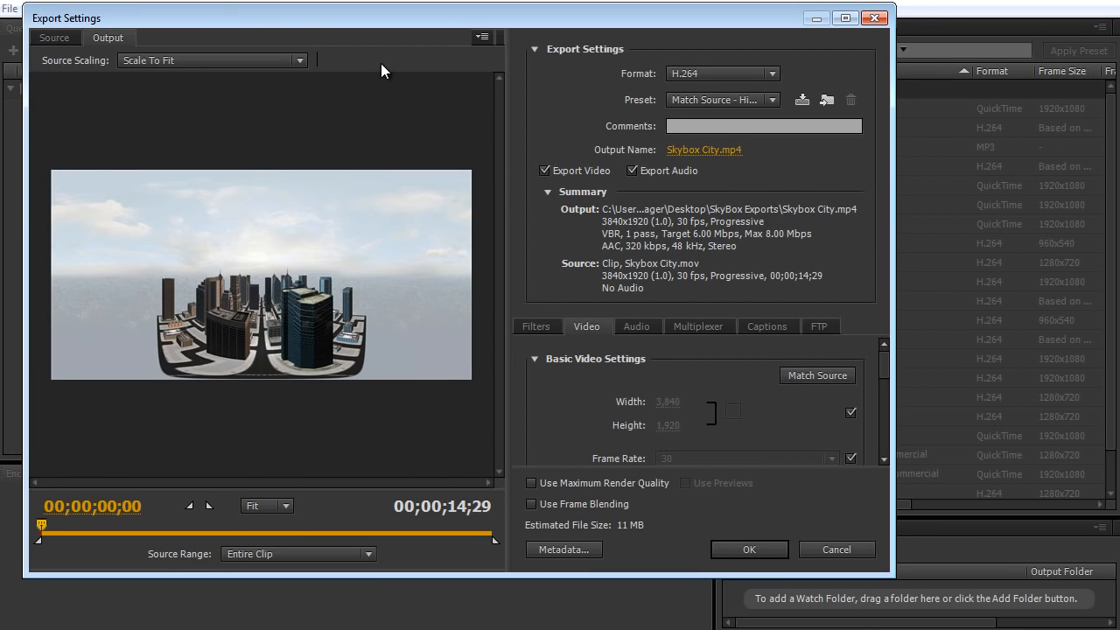
drag(225, 14, 245, 26)
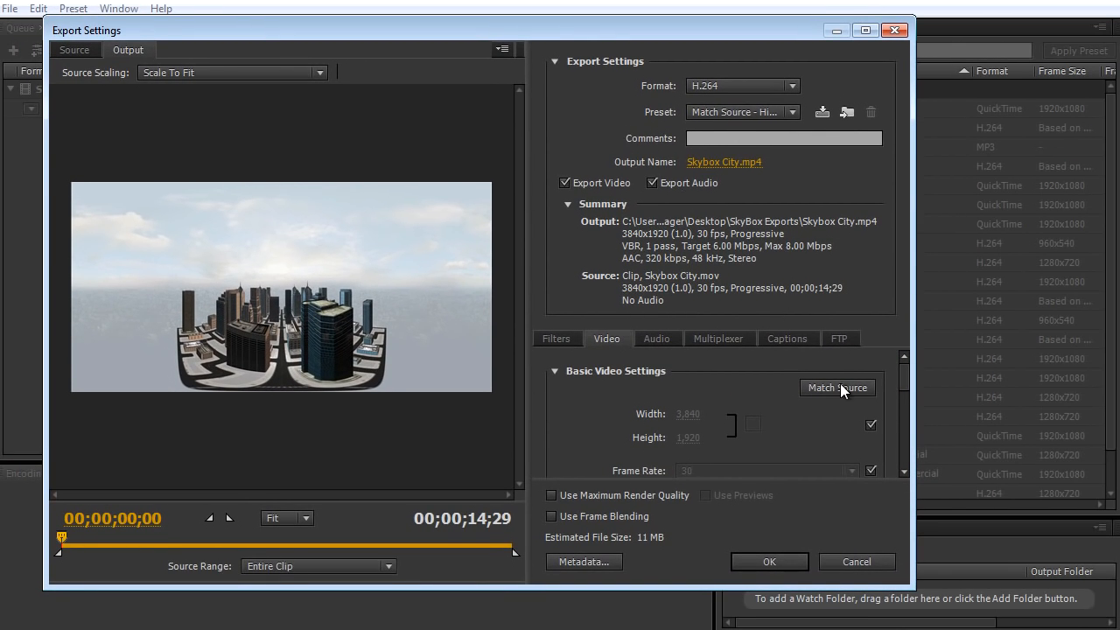
drag(905, 380, 903, 427)
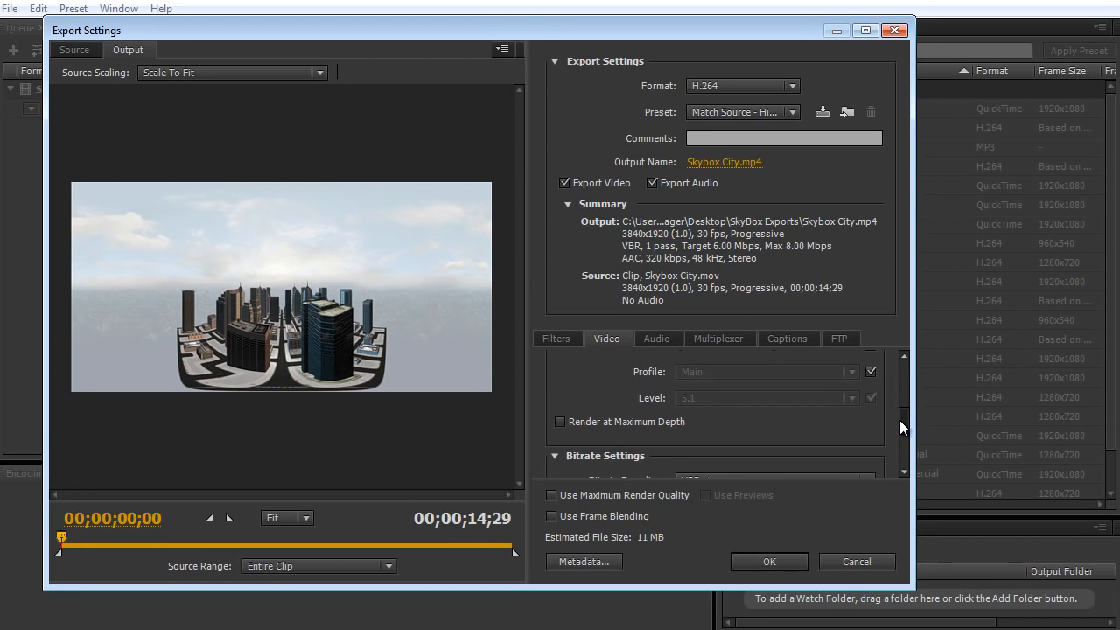
click(591, 425)
Step: Set the bitrate encoding to CBR with a target bitrate of 100 Mbps
drag(905, 426, 905, 437)
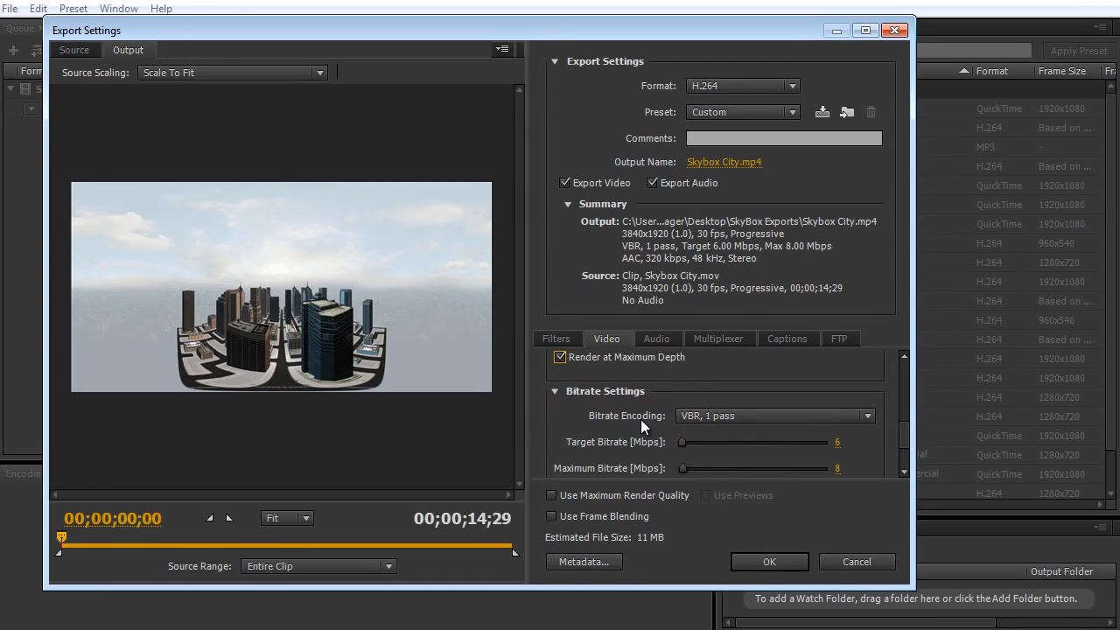
click(733, 418)
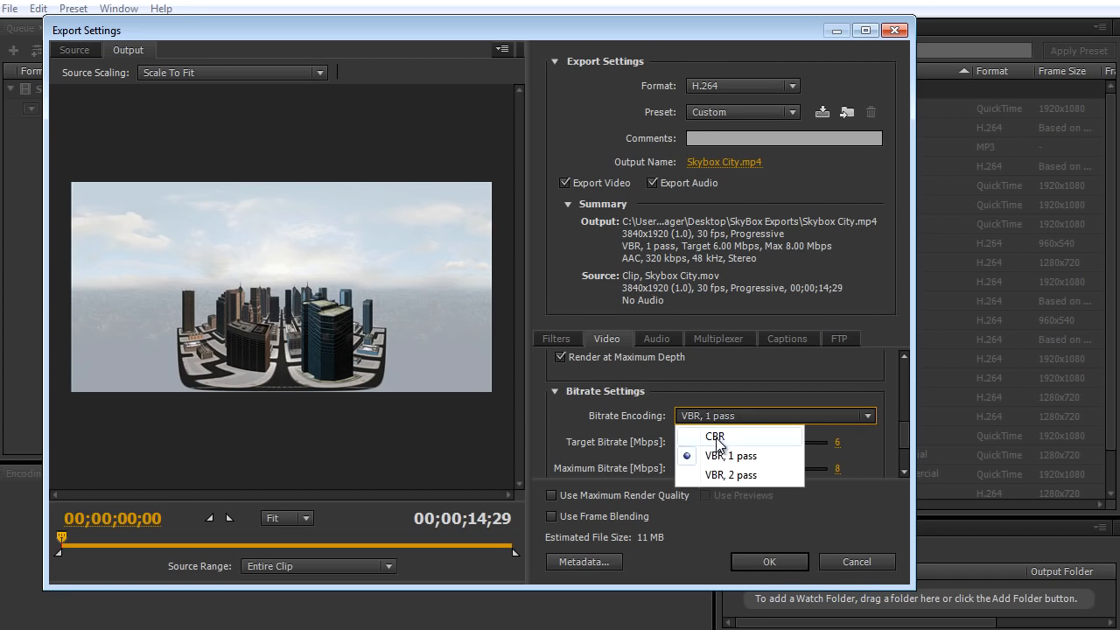
click(717, 437)
click(849, 442)
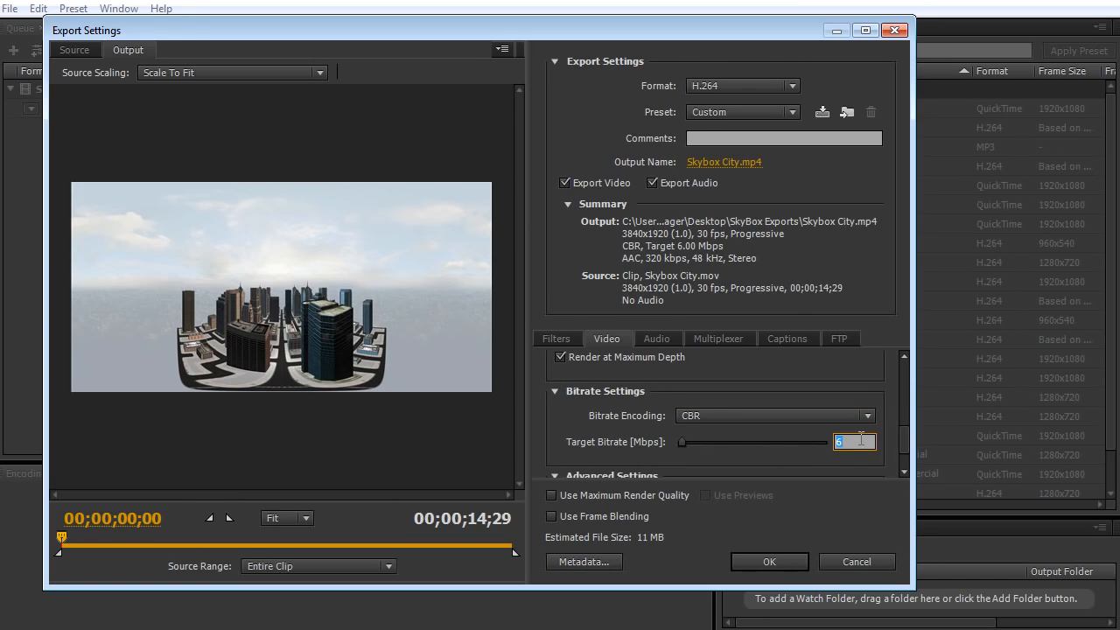
text(100)
key(Return)
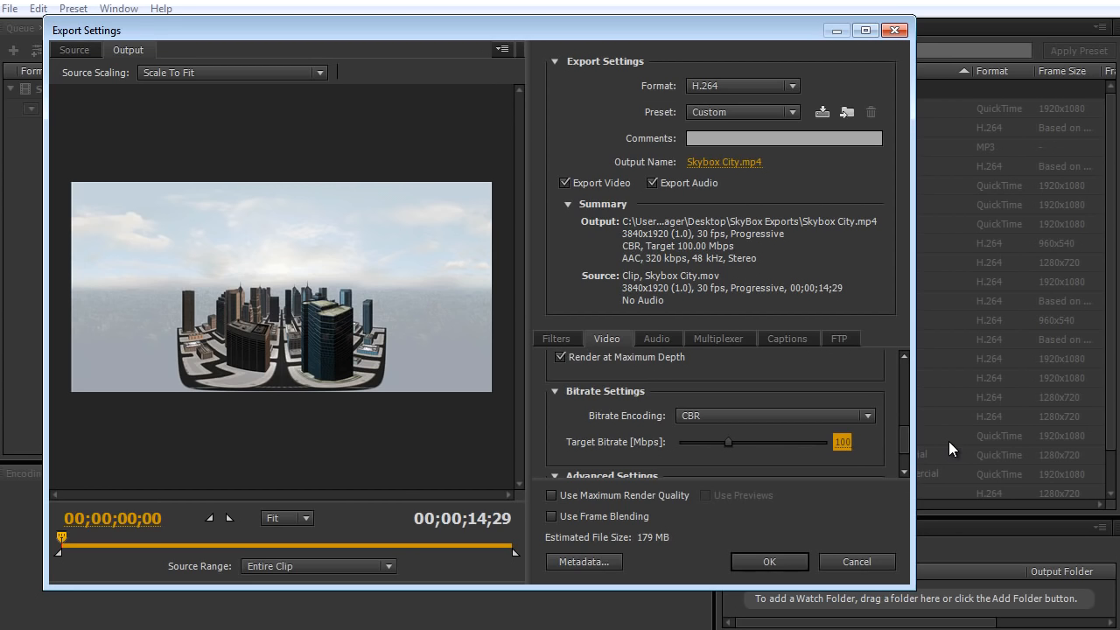
Step: Enable Key Frame Distance in the advanced video settings and set it to 30
scroll(903, 450, down, 1)
scroll(903, 450, down, 1)
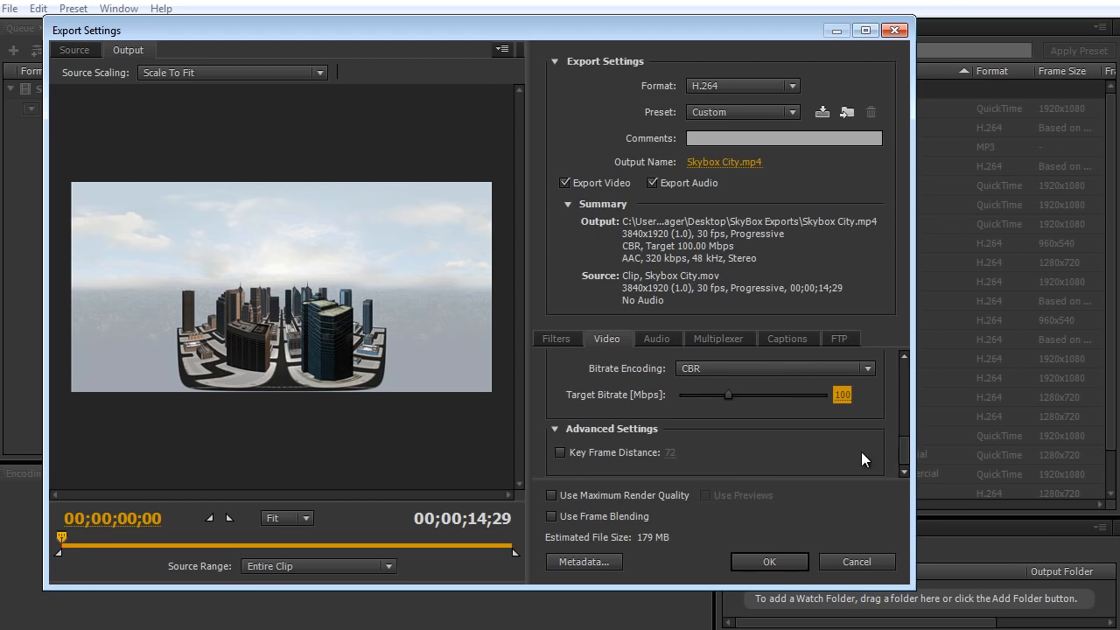
click(560, 452)
click(671, 452)
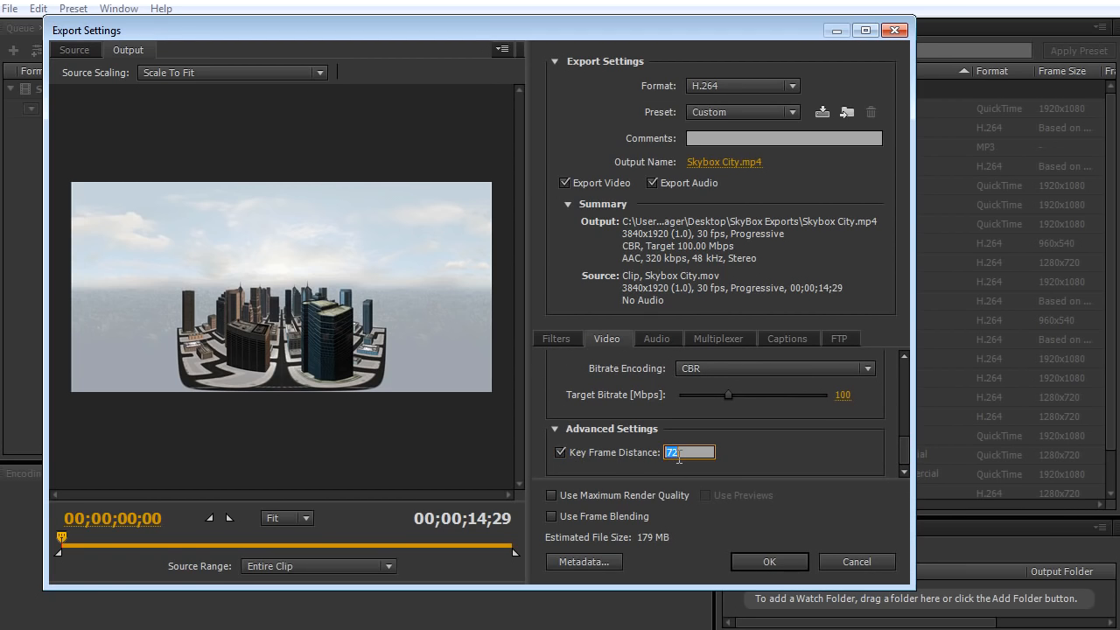
text(30)
key(Return)
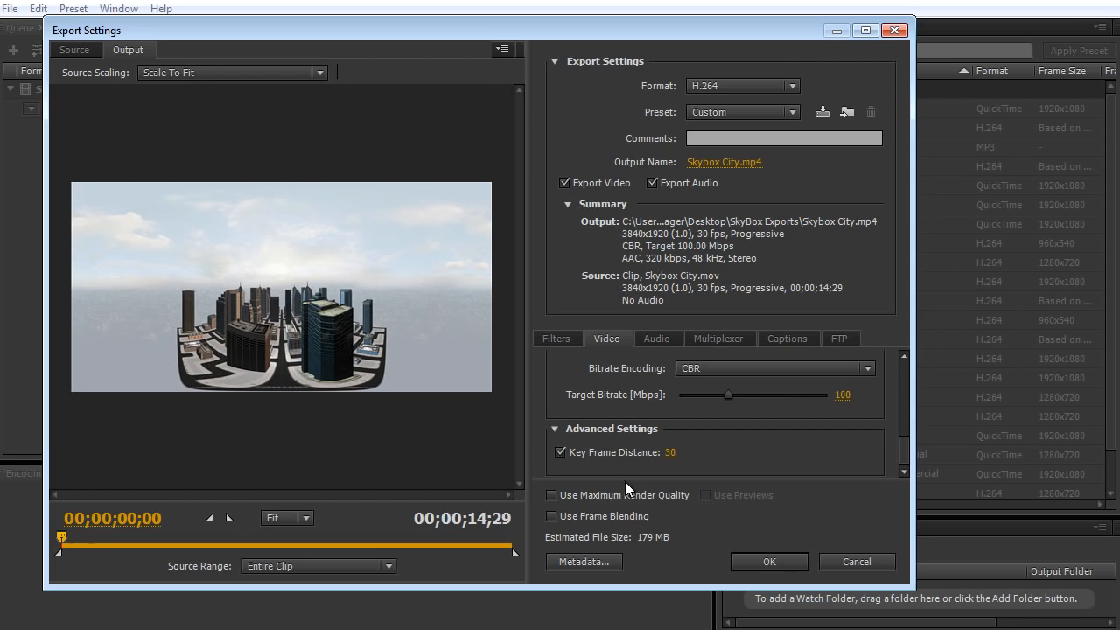
Step: Enable Use Maximum Render Quality with audio export turned off, and start encoding the queue
click(552, 496)
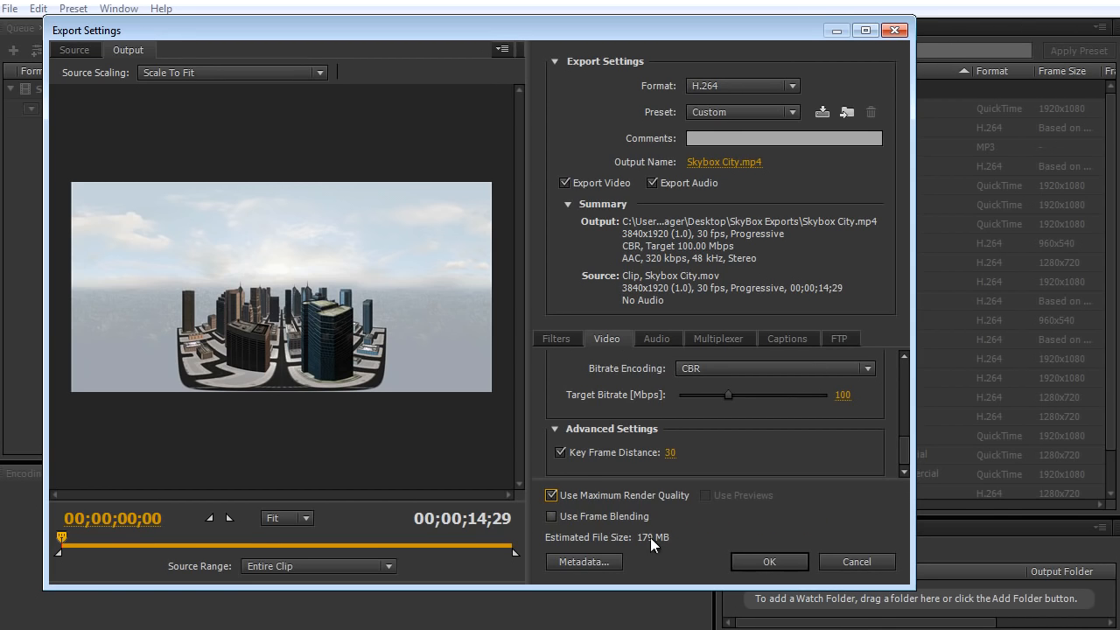
click(652, 184)
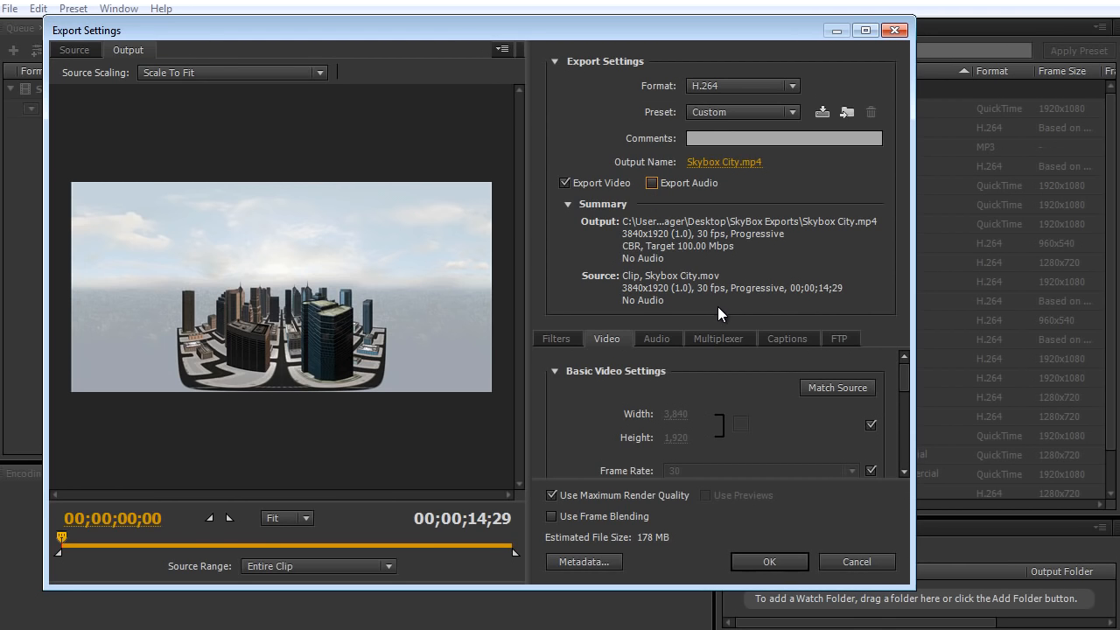
click(754, 569)
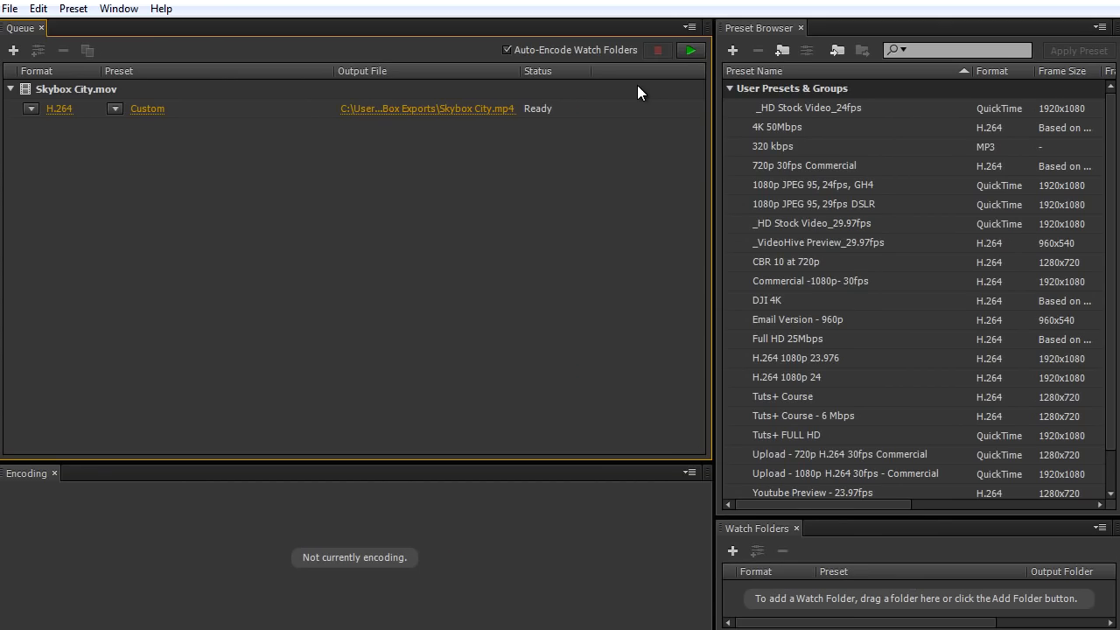
click(688, 52)
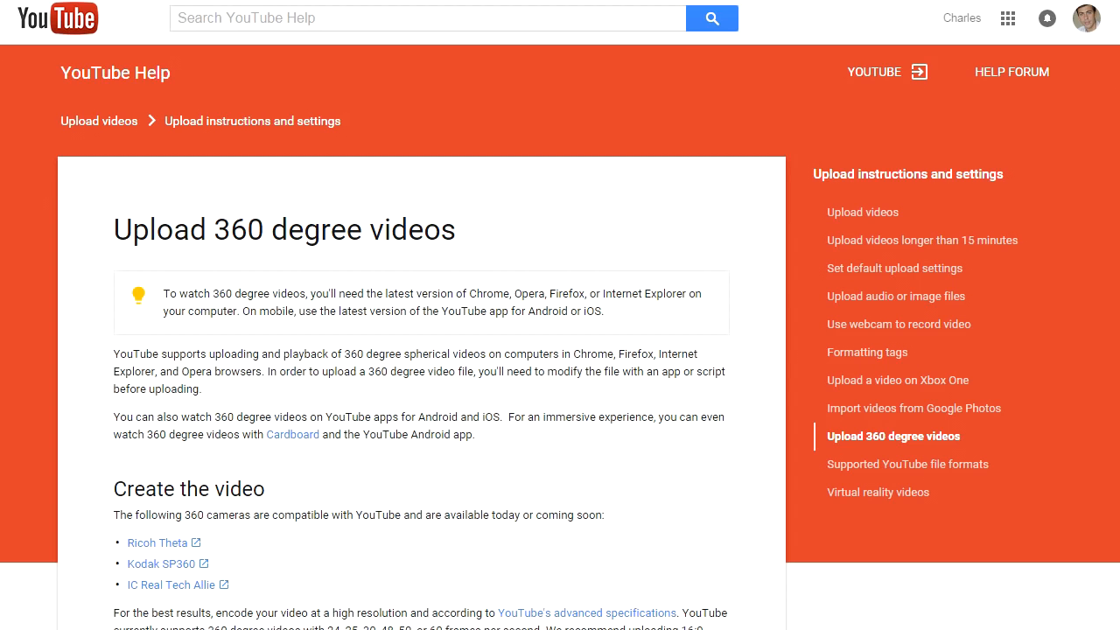
Step: Read the YouTube Help page on creating 360 degree videos and preparing them for upload
scroll(560, 315, down, 2)
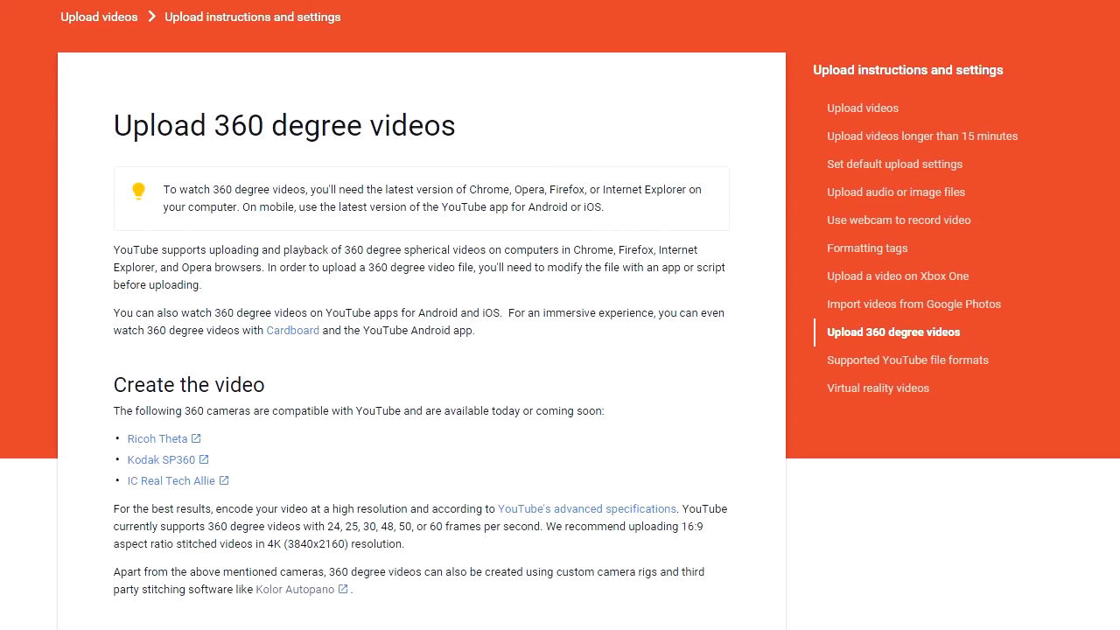
scroll(1119, 330, down, 4)
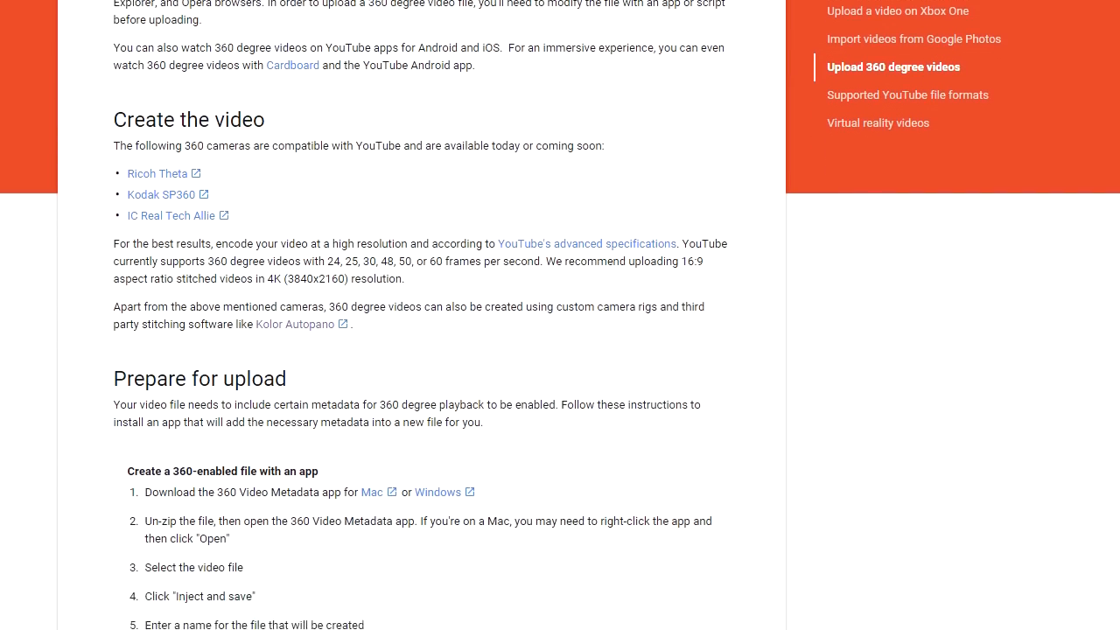
scroll(1119, 330, down, 1)
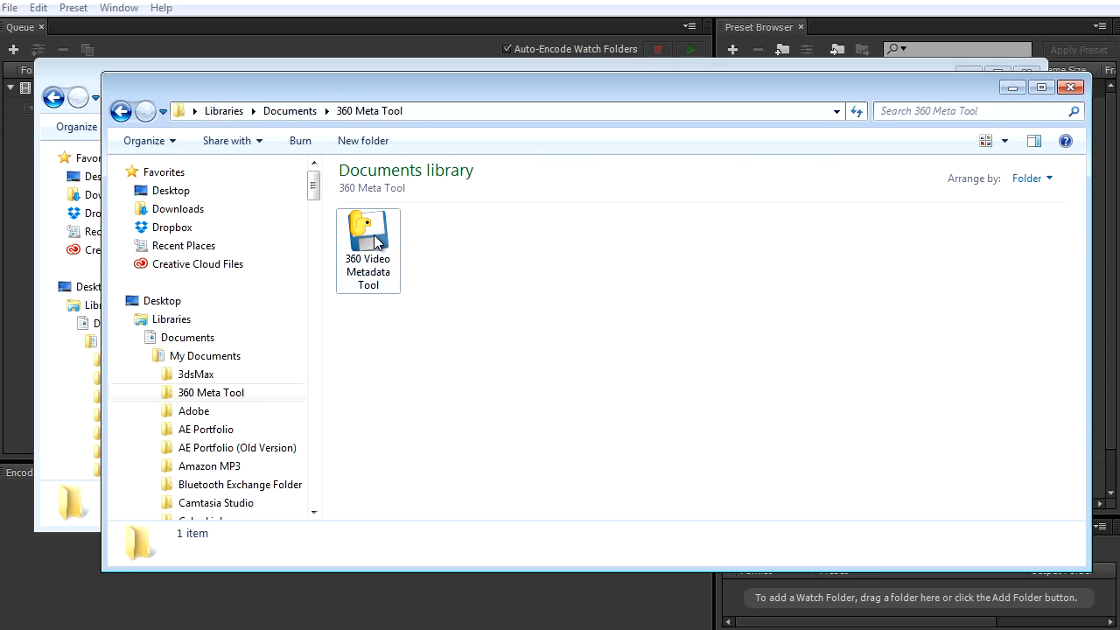
Step: Launch the 360 Video Metadata Tool from the 360 Meta Tool folder and open the Skybox City MP4 in it
double_click(385, 245)
drag(477, 256, 586, 219)
click(655, 367)
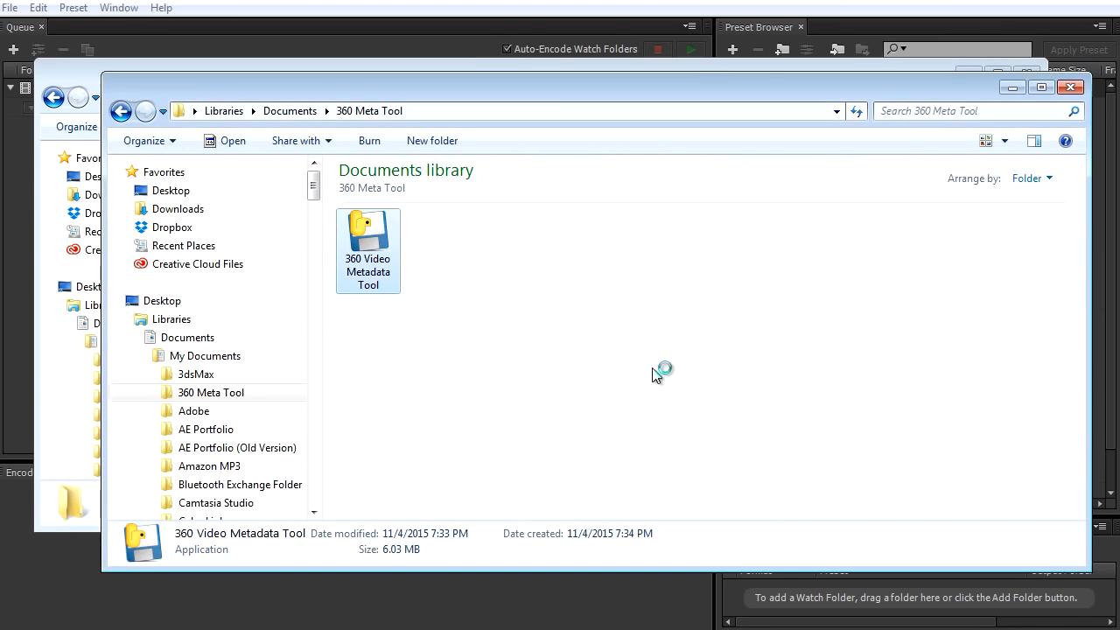
drag(594, 229, 587, 213)
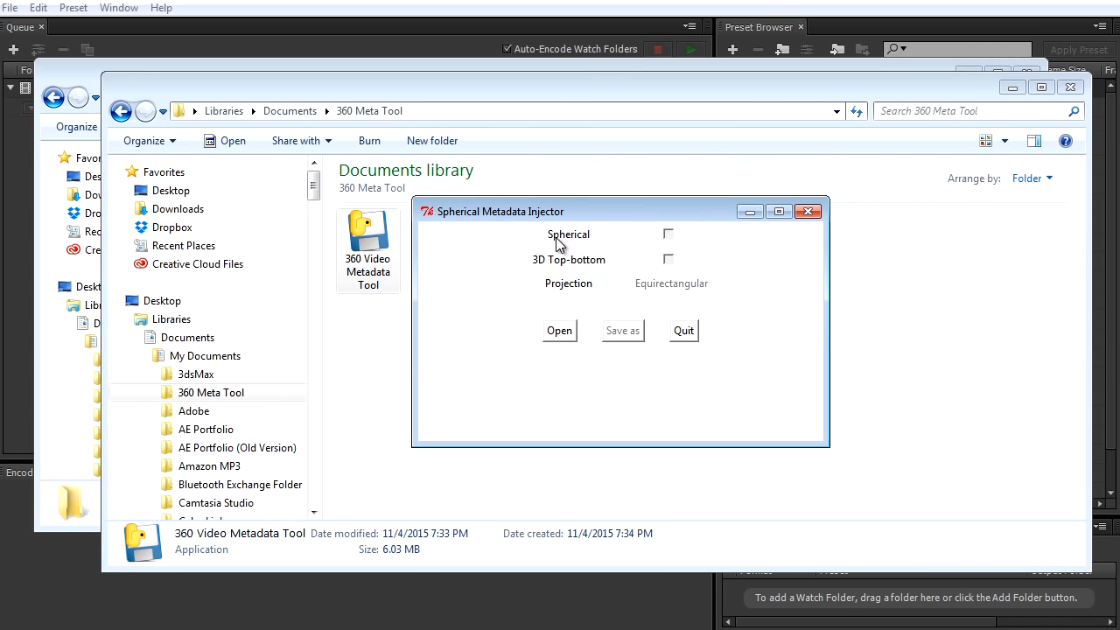
click(558, 332)
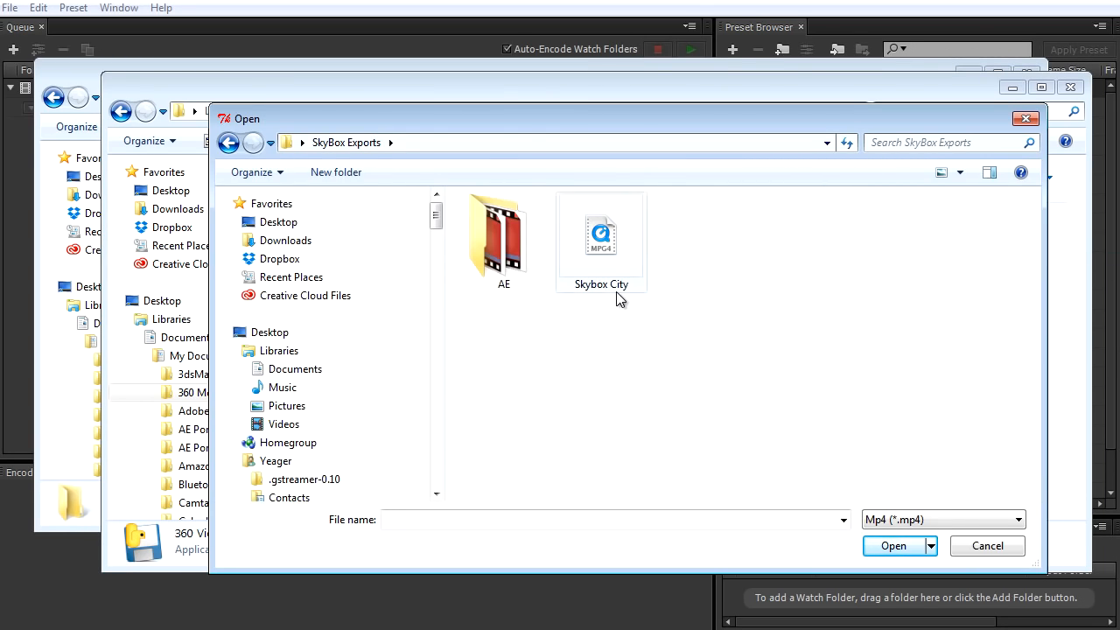
click(613, 269)
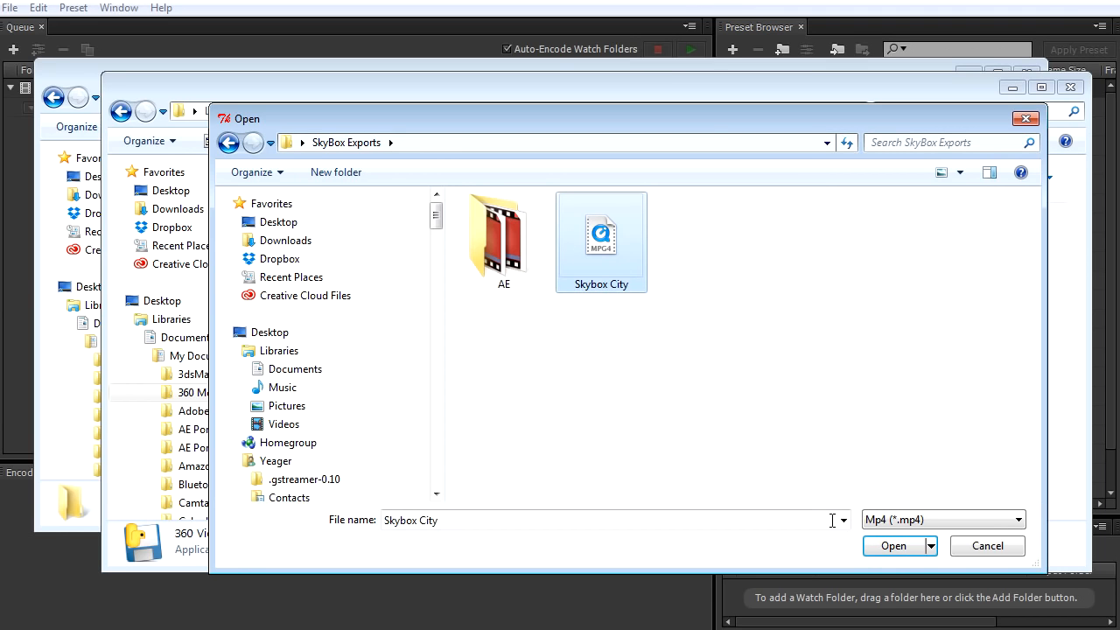
click(892, 546)
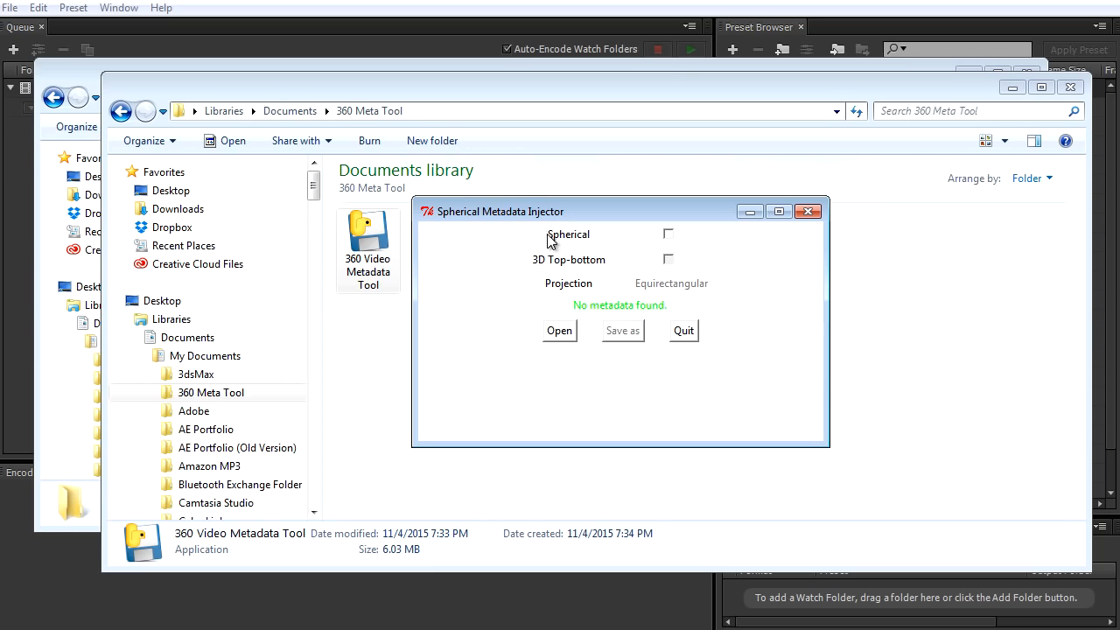
Step: Mark the video as Spherical and save it as Skybox City_injected in the SkyBox Exports folder
click(668, 235)
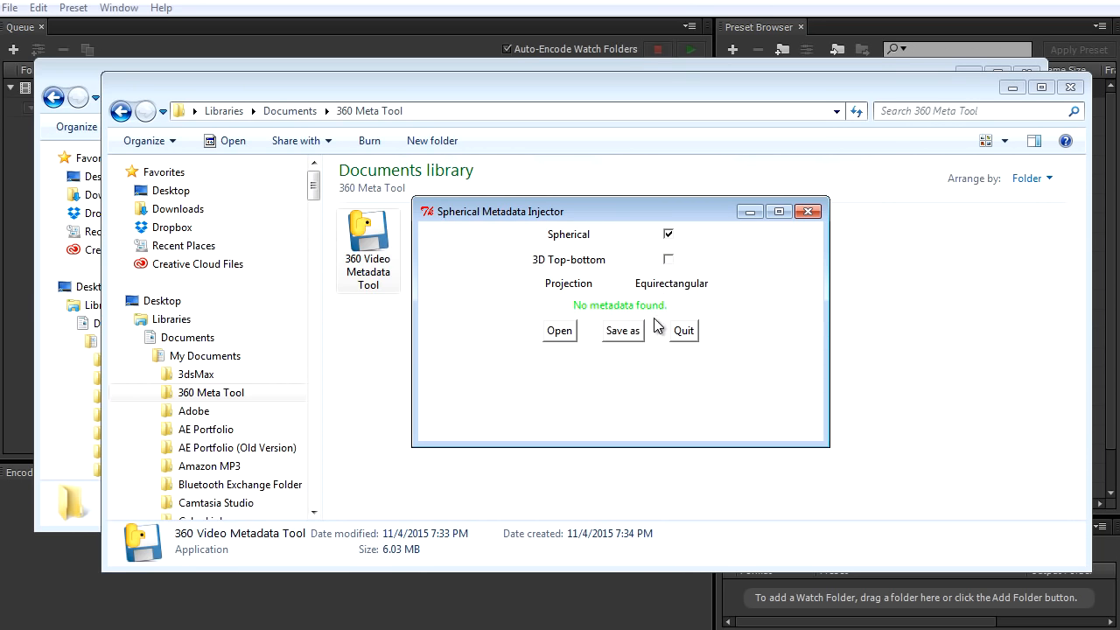
click(623, 335)
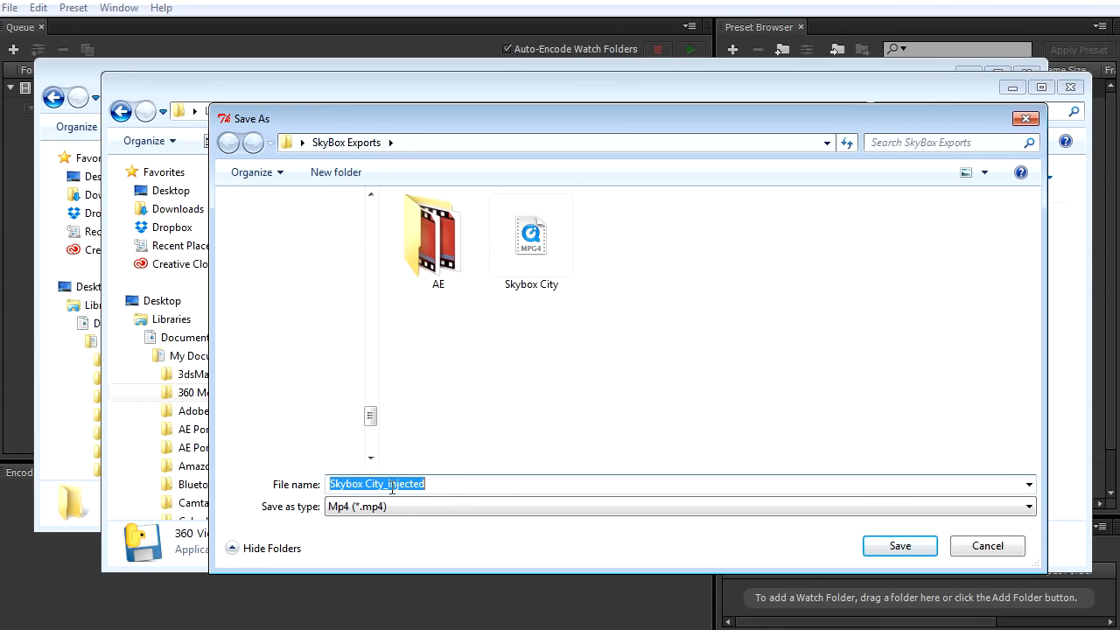
click(448, 484)
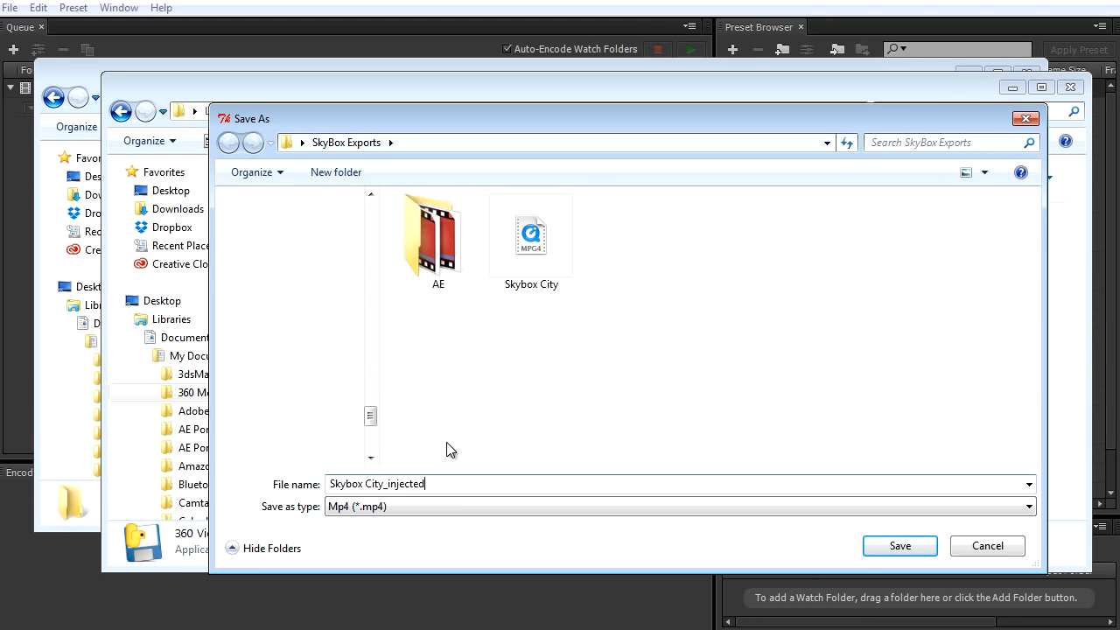
click(884, 544)
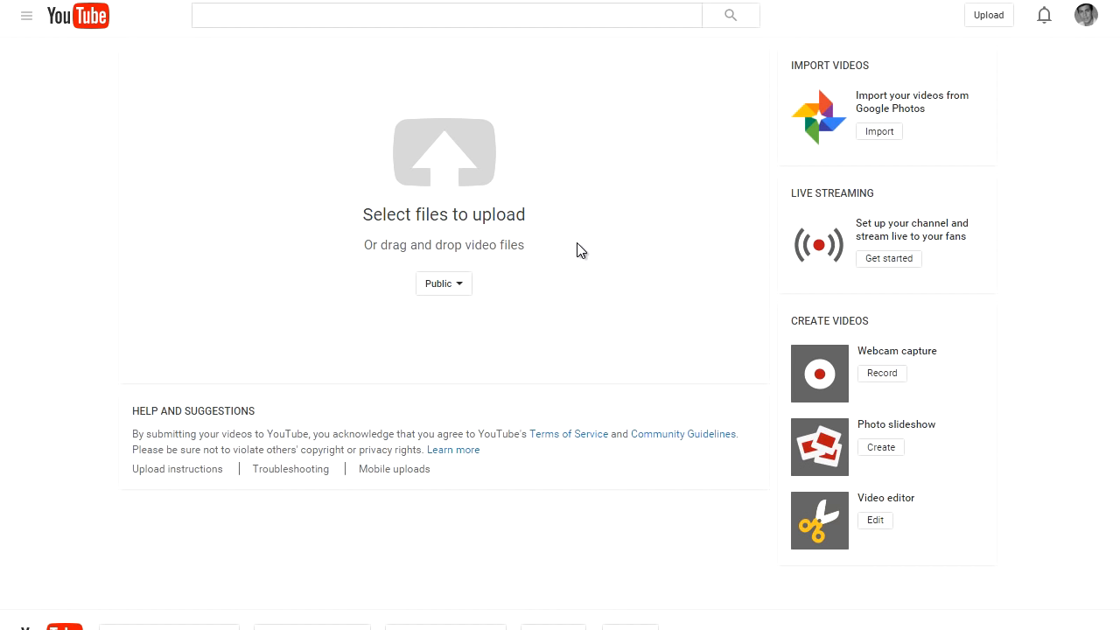
Step: On the YouTube upload page, upload the Skybox City_injected video as Public
click(463, 170)
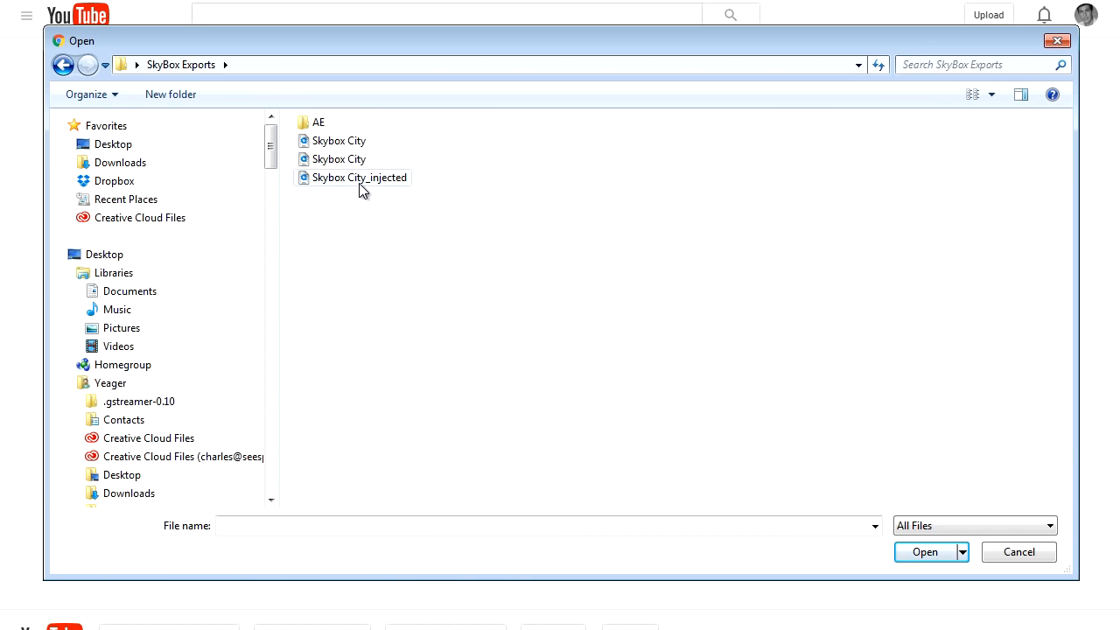
click(359, 185)
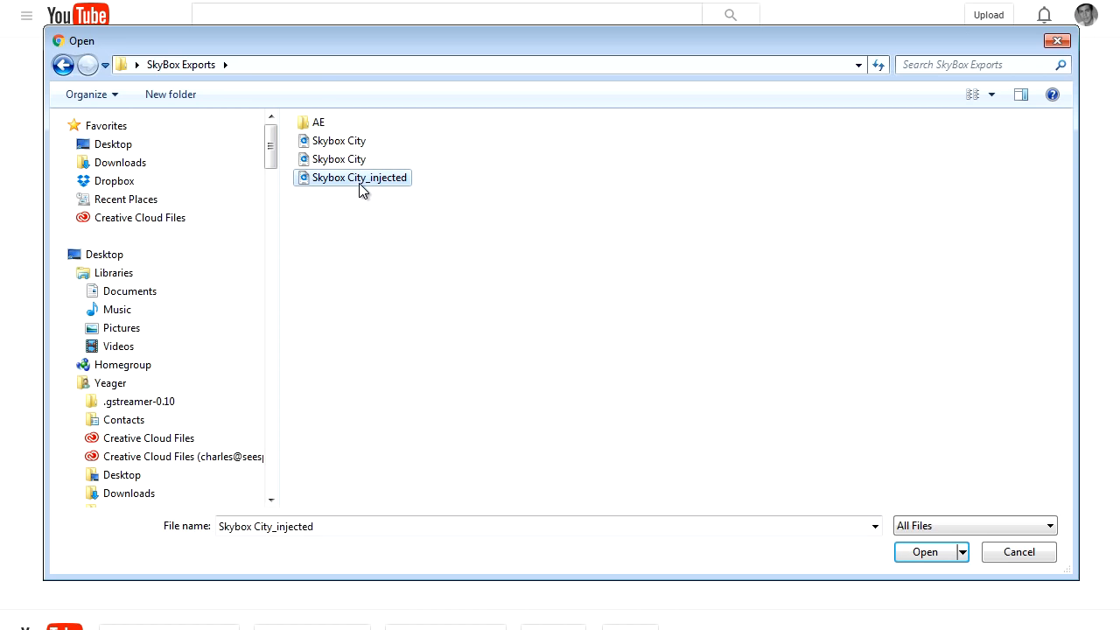
click(947, 552)
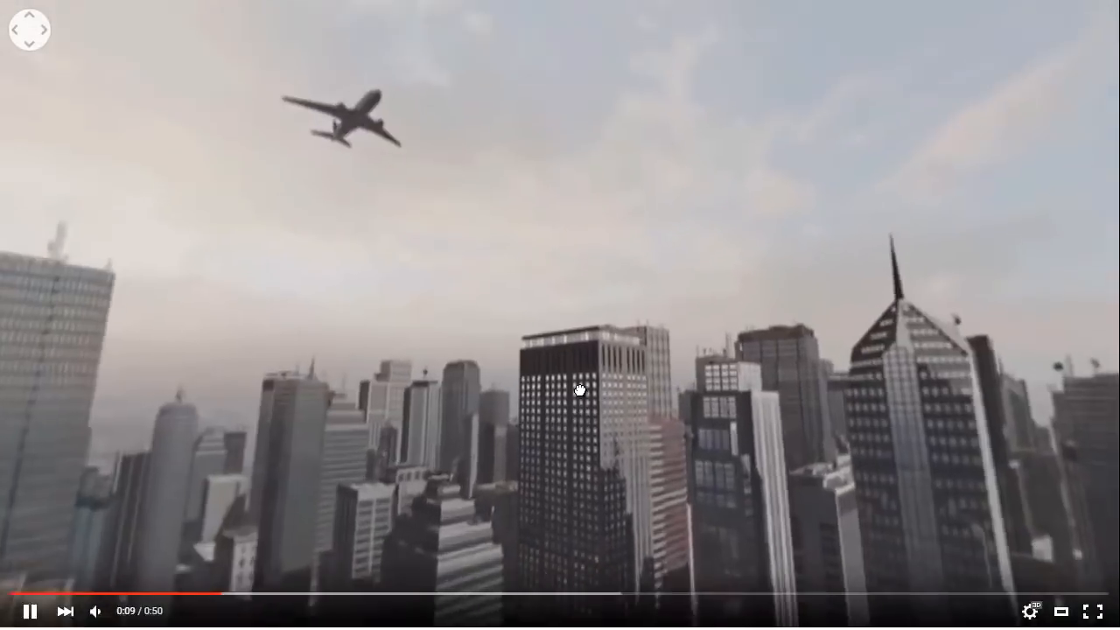
Step: Look around in the 360 degree videos playing on YouTube, and view the Google Cardboard page
drag(579, 390, 341, 323)
drag(482, 320, 420, 342)
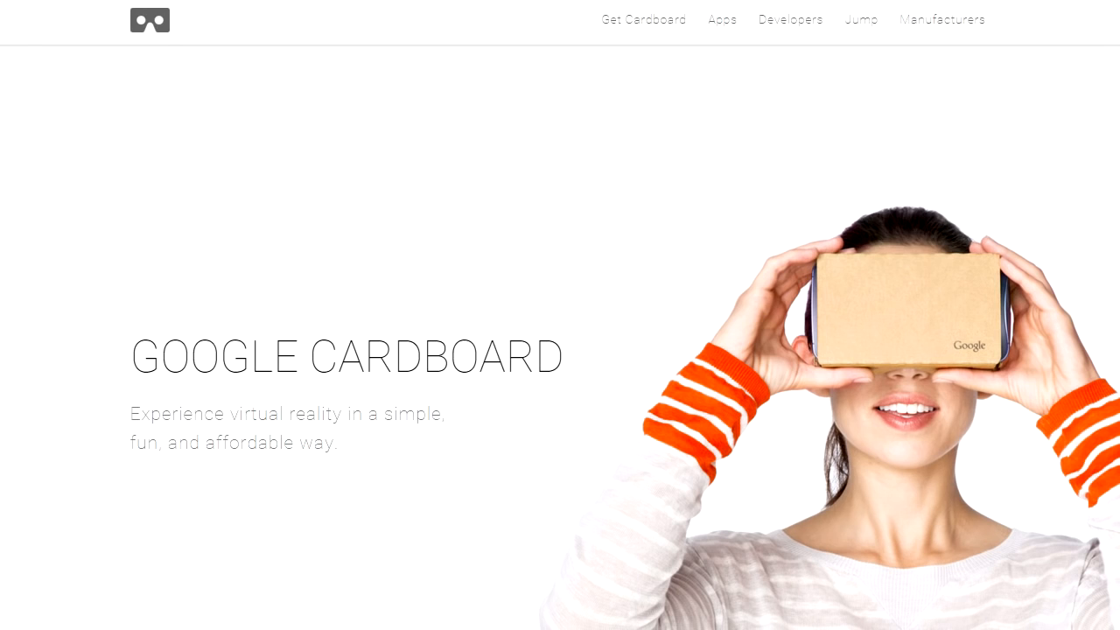
scroll(560, 338, down, 1)
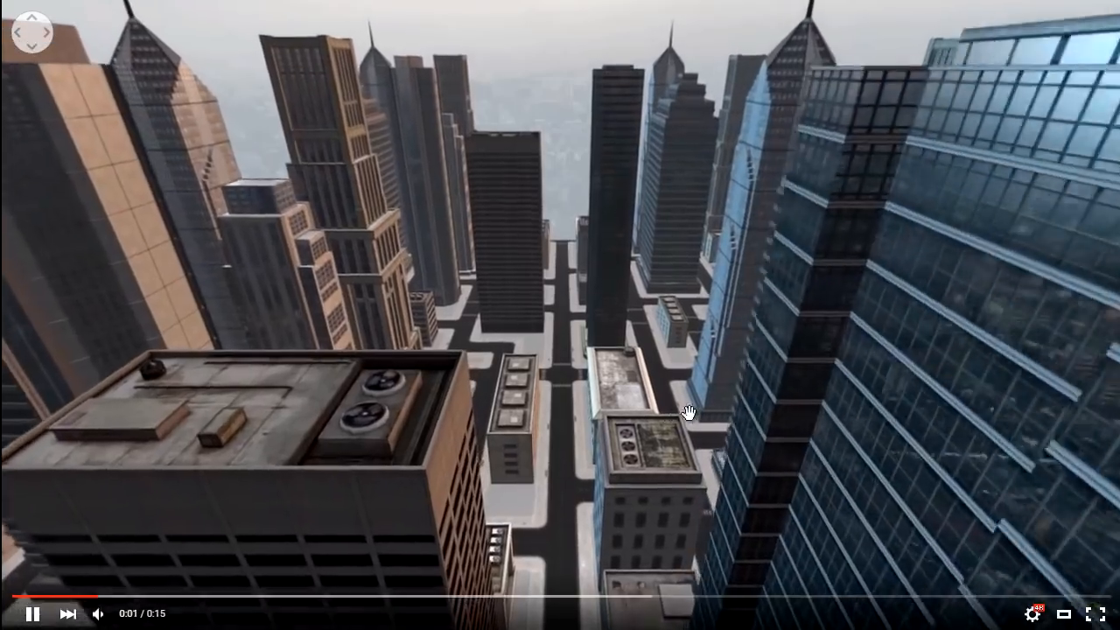
drag(688, 412, 457, 318)
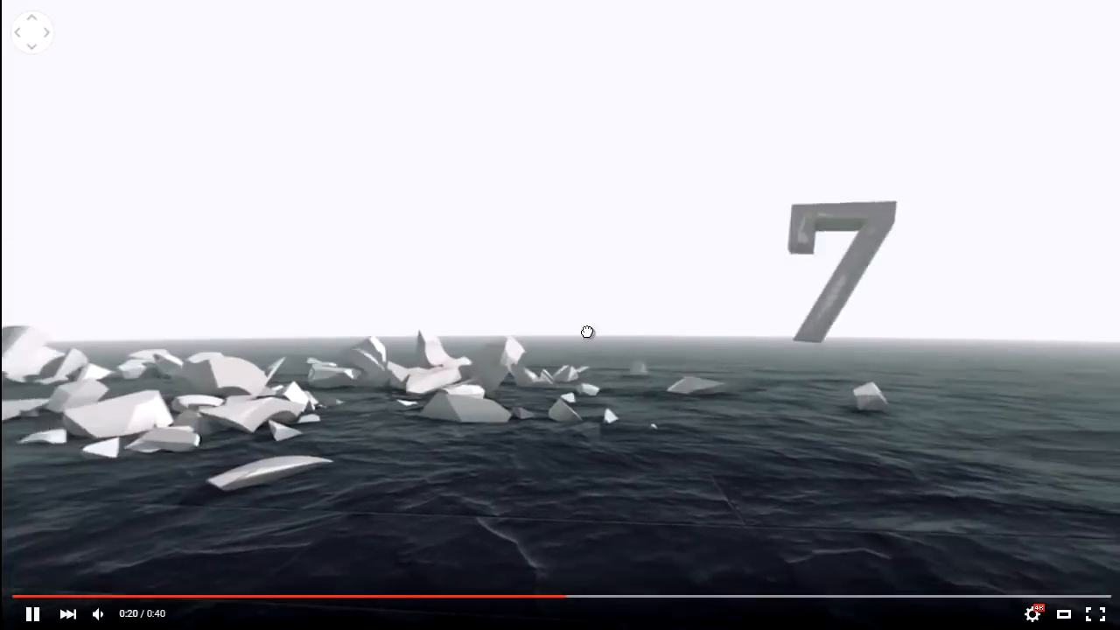
drag(587, 332, 747, 304)
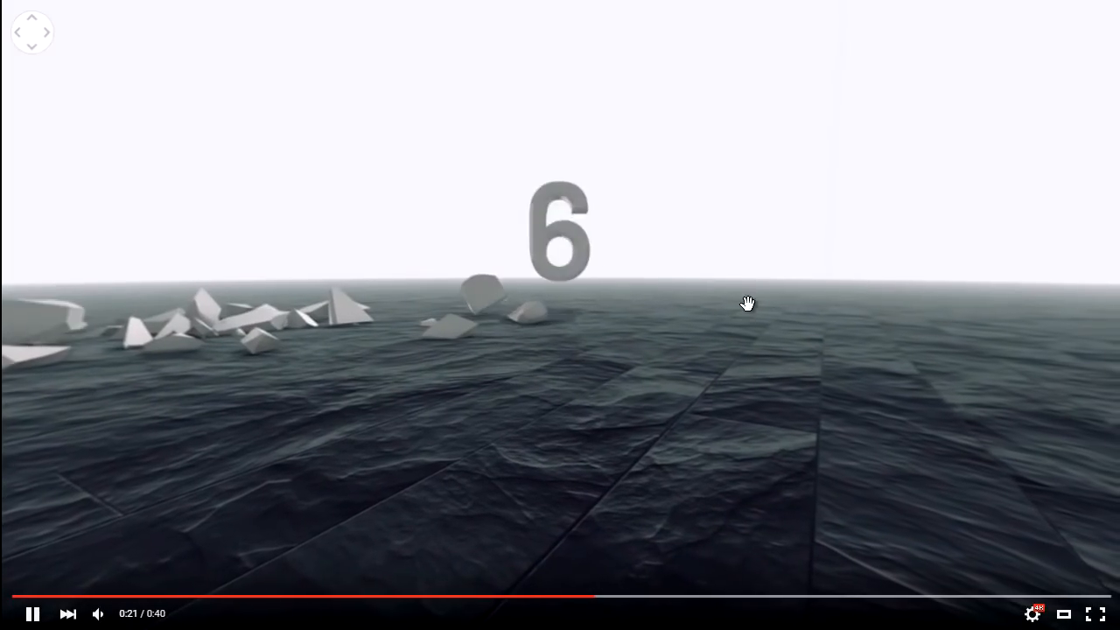